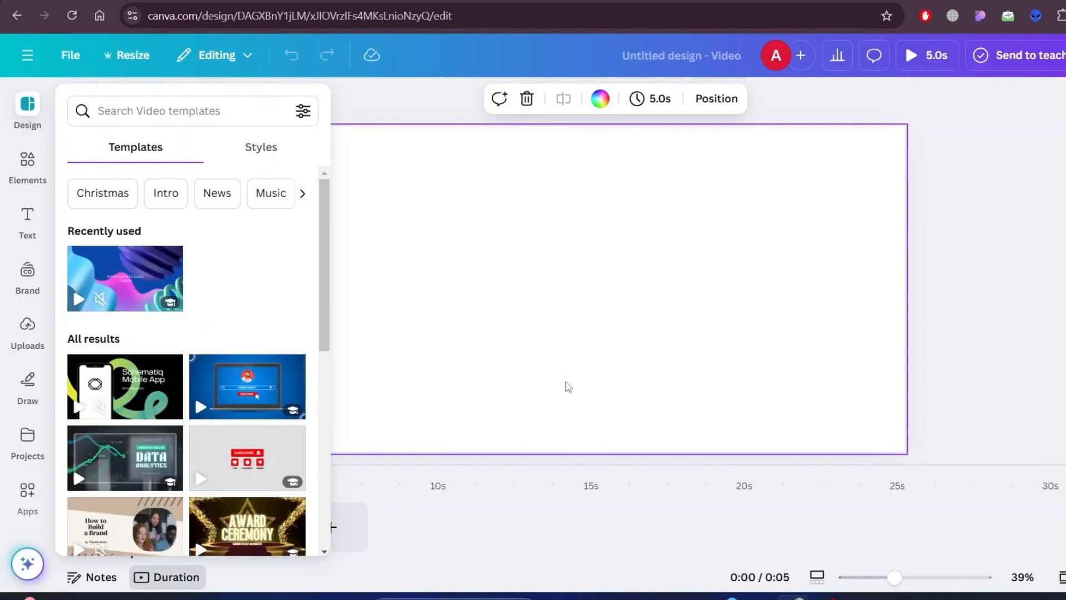
- Search the elements for "city" and add the illustration of colourful buildings along a grey road to the page
left_click(19, 168)
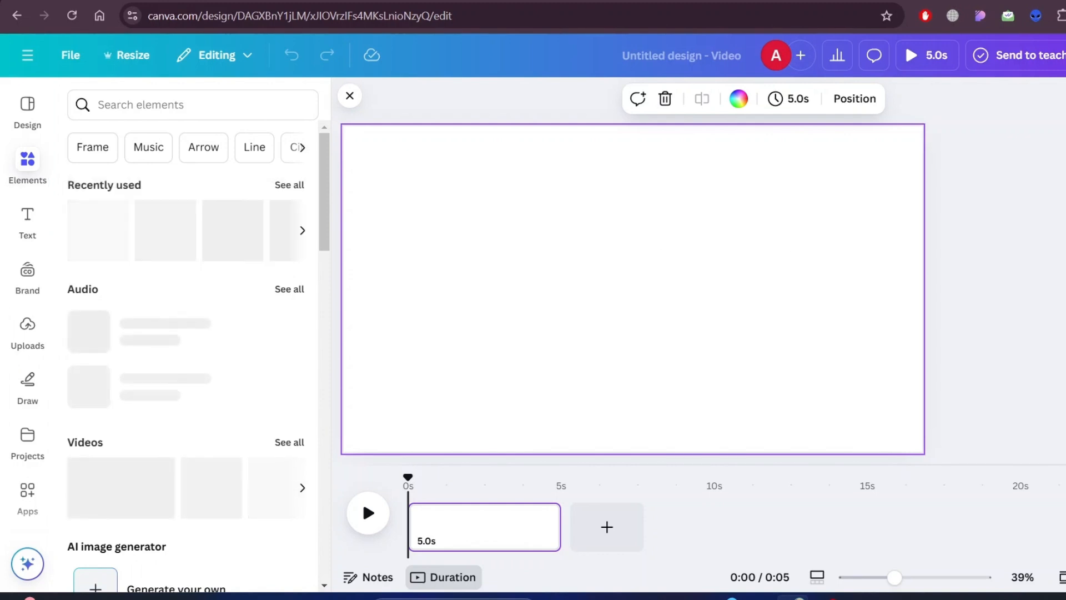
left_click(164, 106)
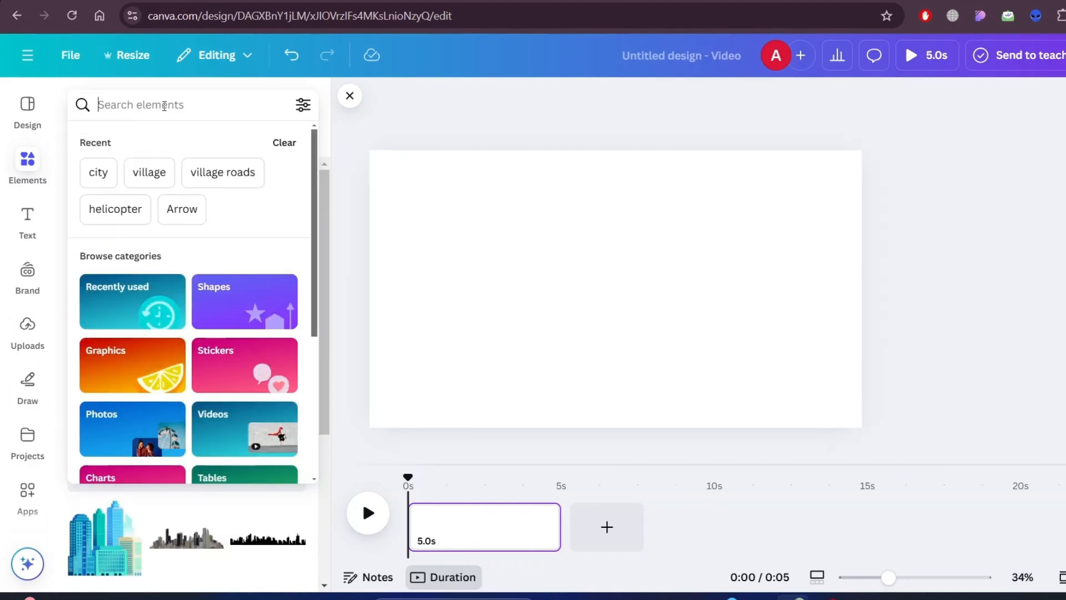
type("city")
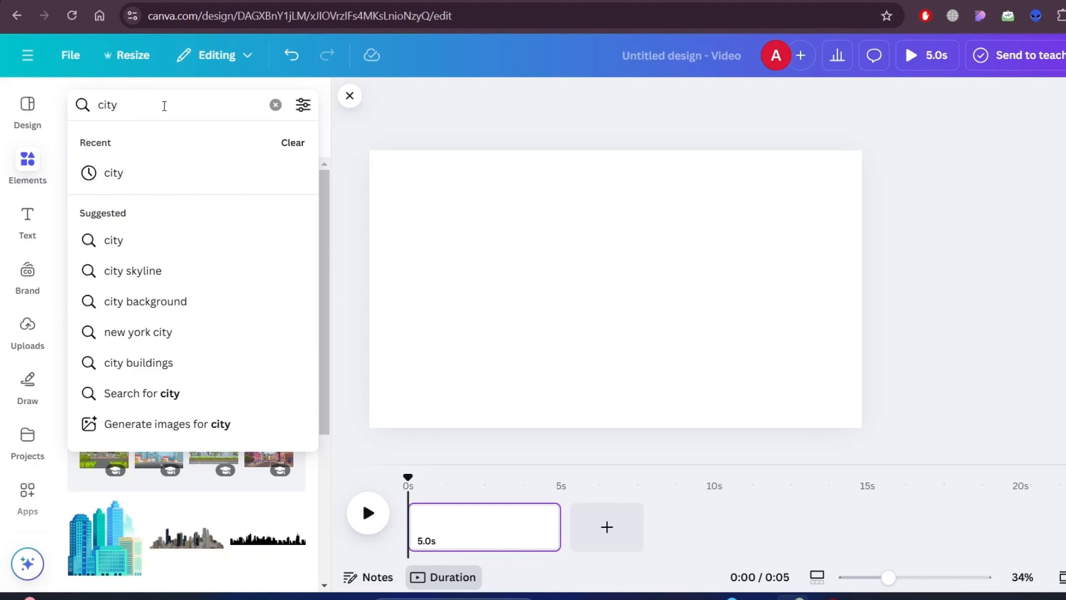
key("Return")
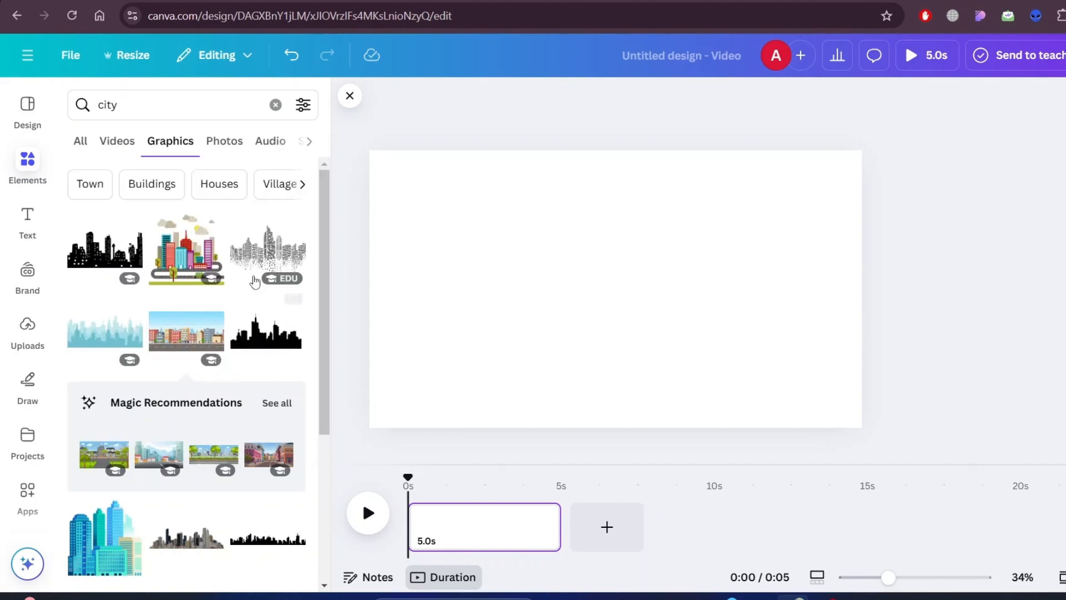
scroll(217, 431, "down", 4)
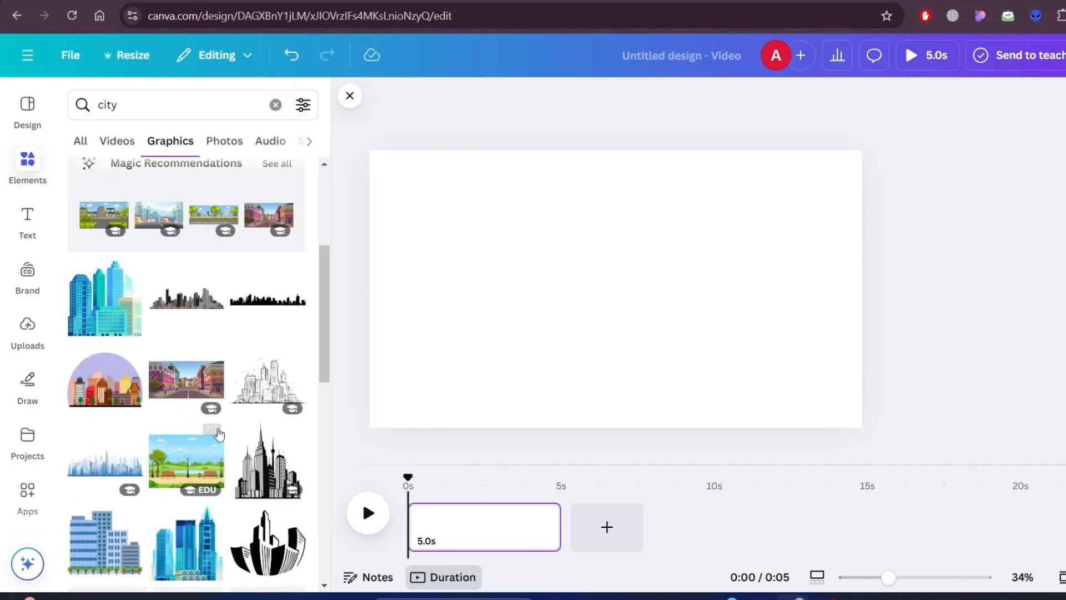
scroll(198, 391, "up", 4)
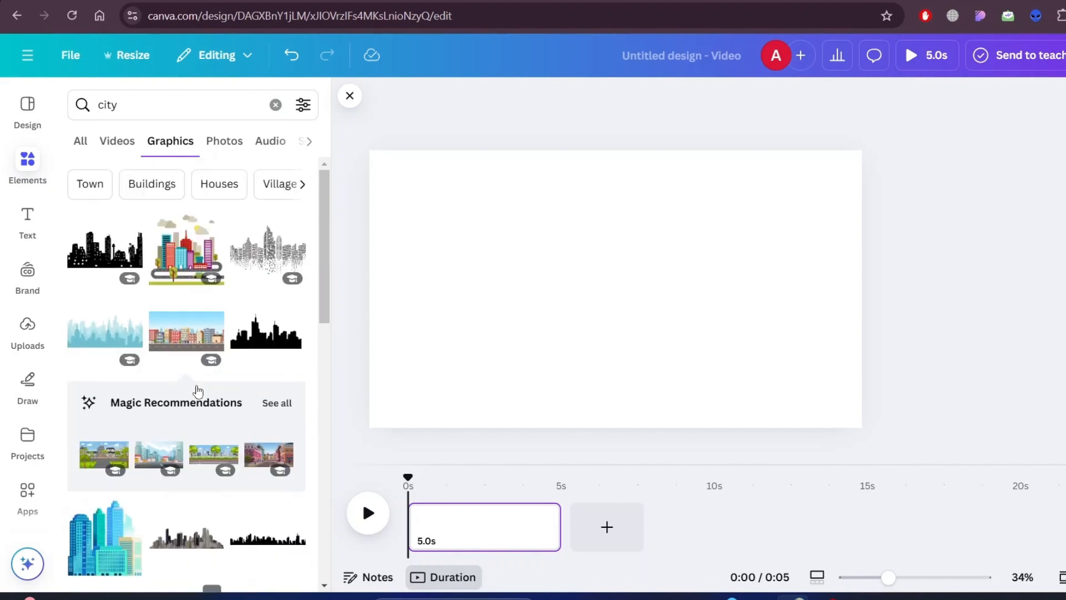
left_click(188, 329)
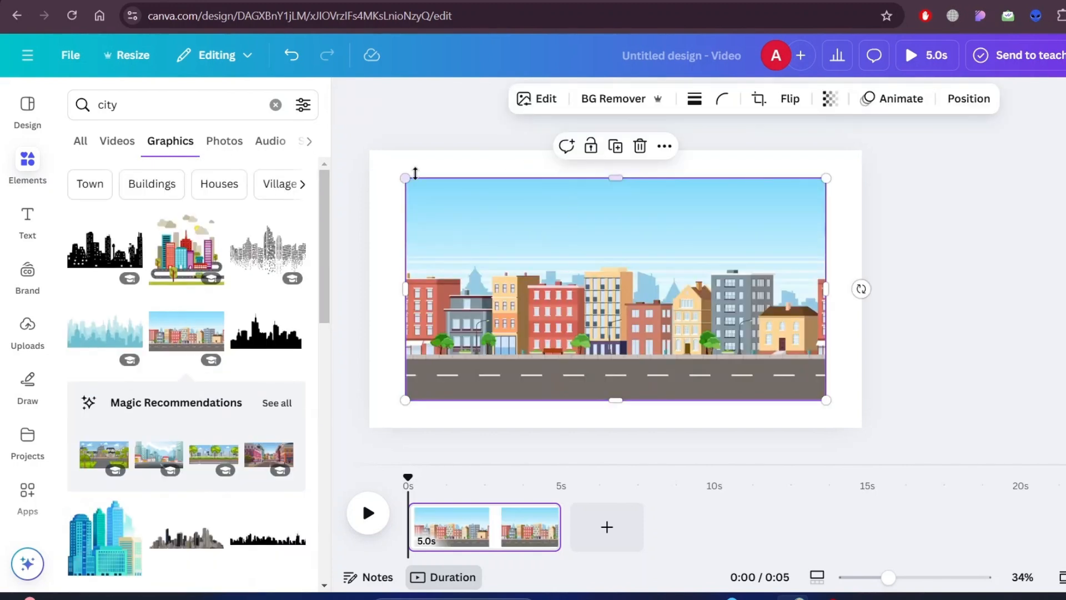
- Enlarge the city street illustration from its opposite corners until it covers the whole page
left_click_drag(405, 177, 352, 151)
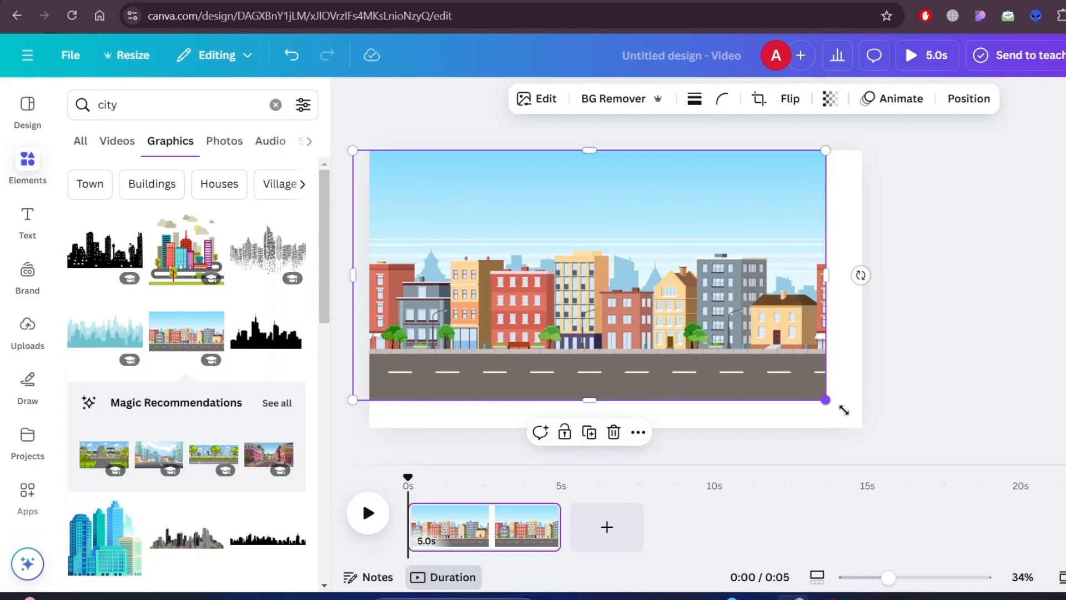
left_click_drag(843, 409, 926, 453)
left_click(1055, 316)
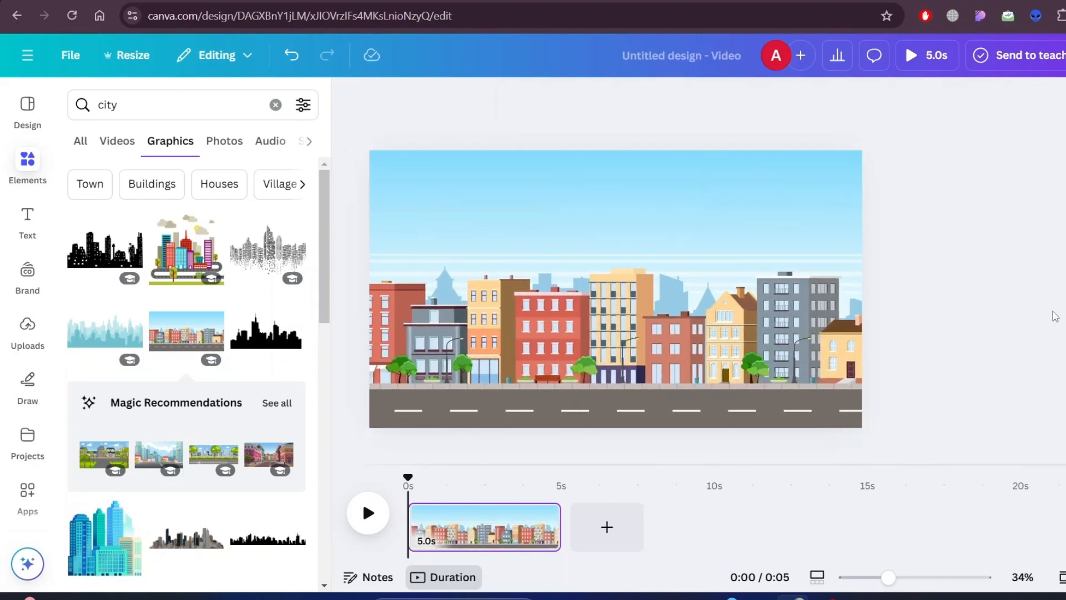
- Search the graphics for "car" and filter the results to Animated only
left_click(172, 104)
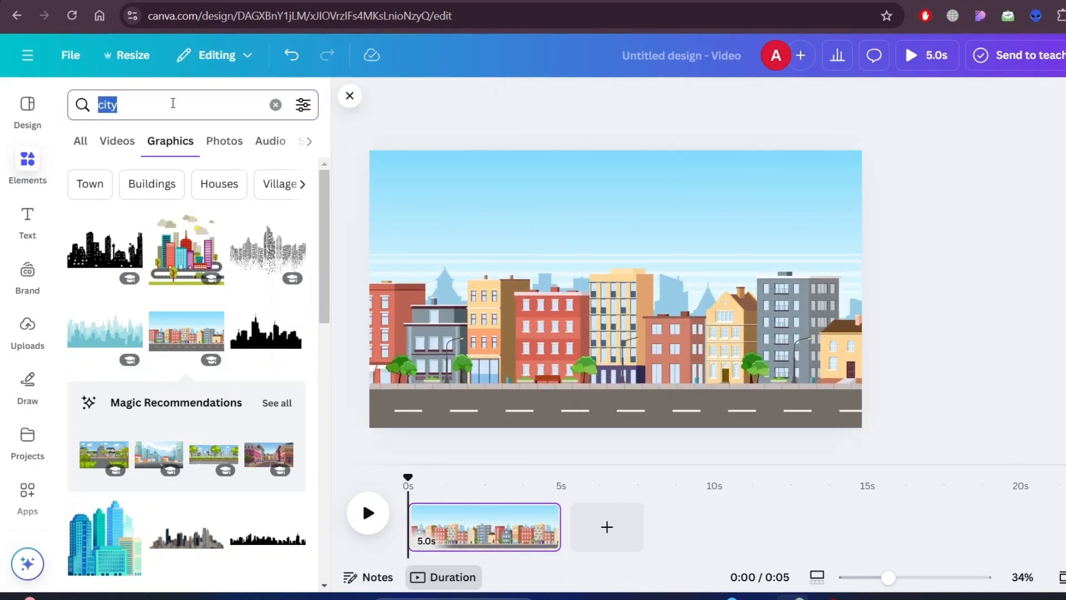
type("car")
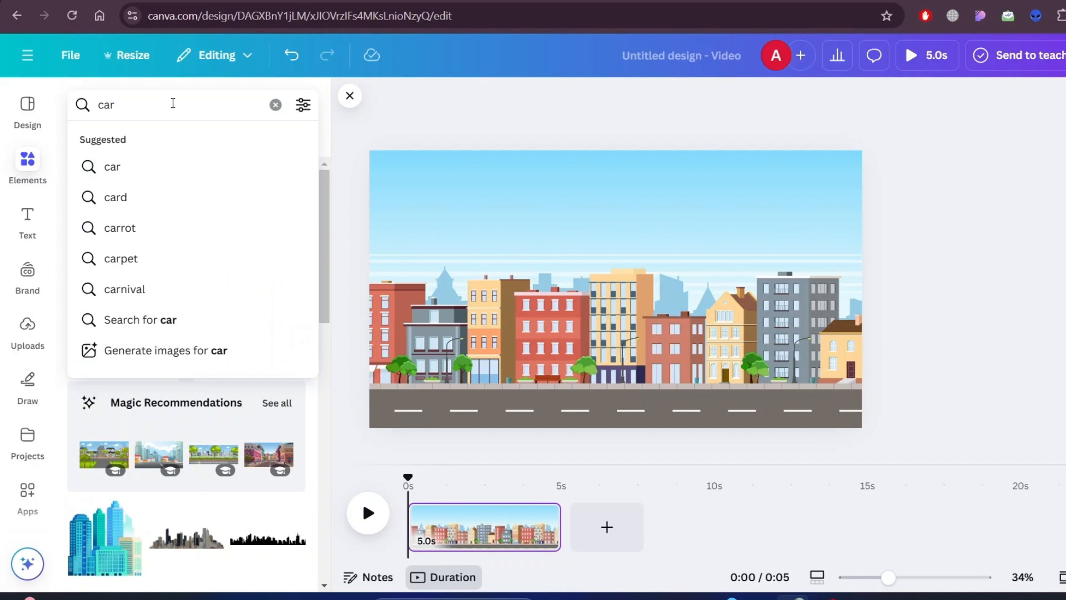
key("Return")
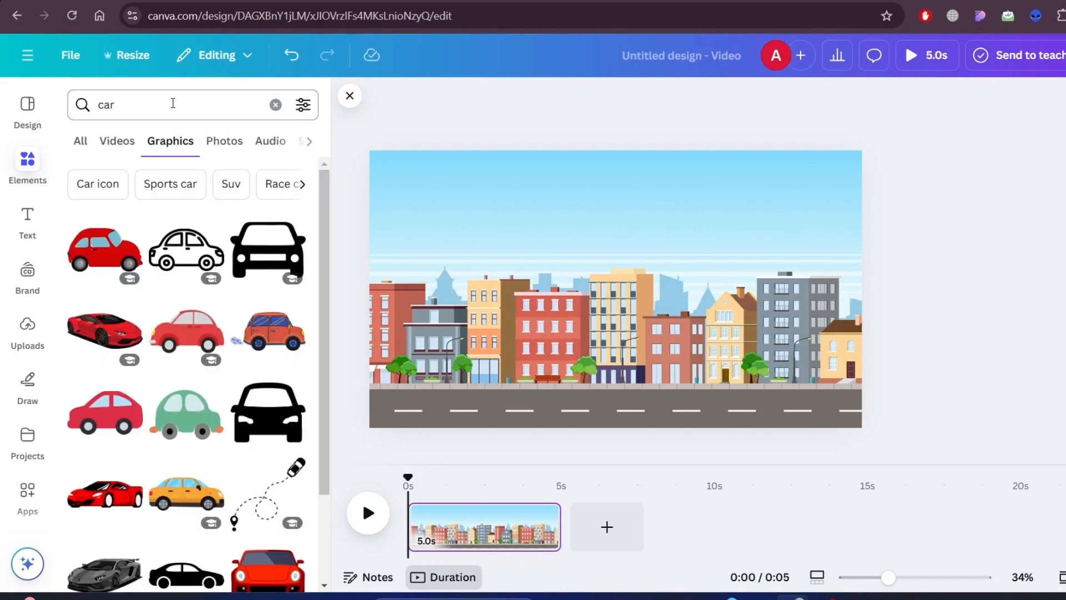
left_click(309, 110)
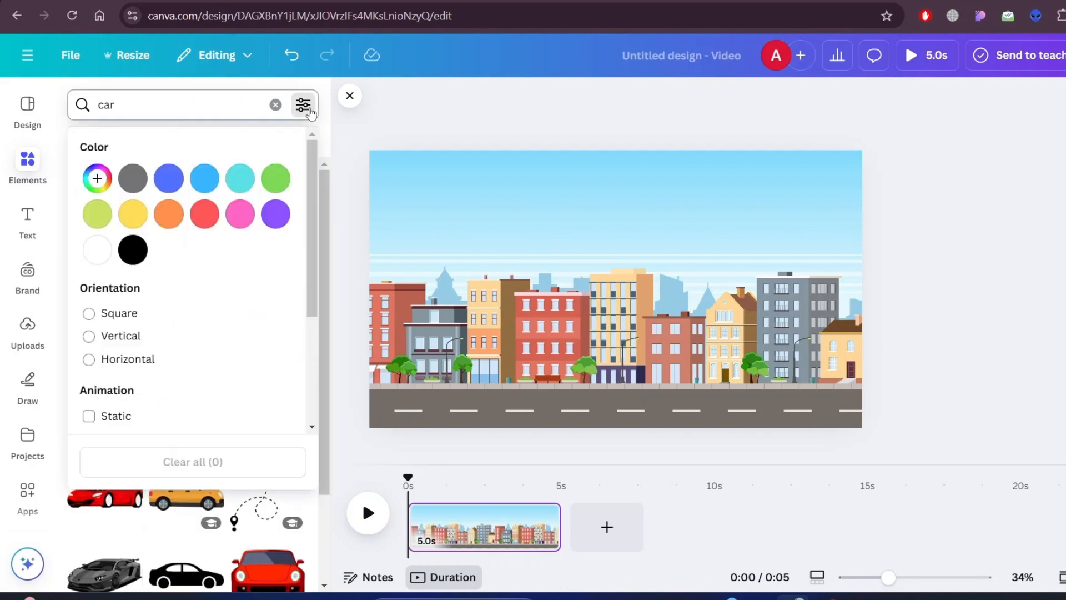
scroll(248, 262, "down", 4)
left_click(90, 259)
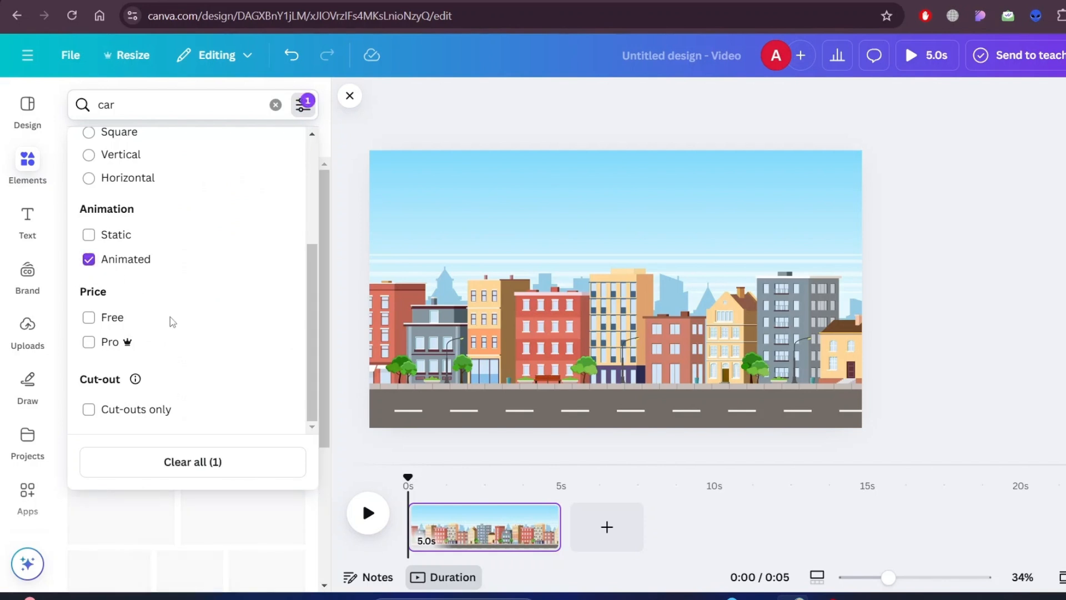
left_click(343, 136)
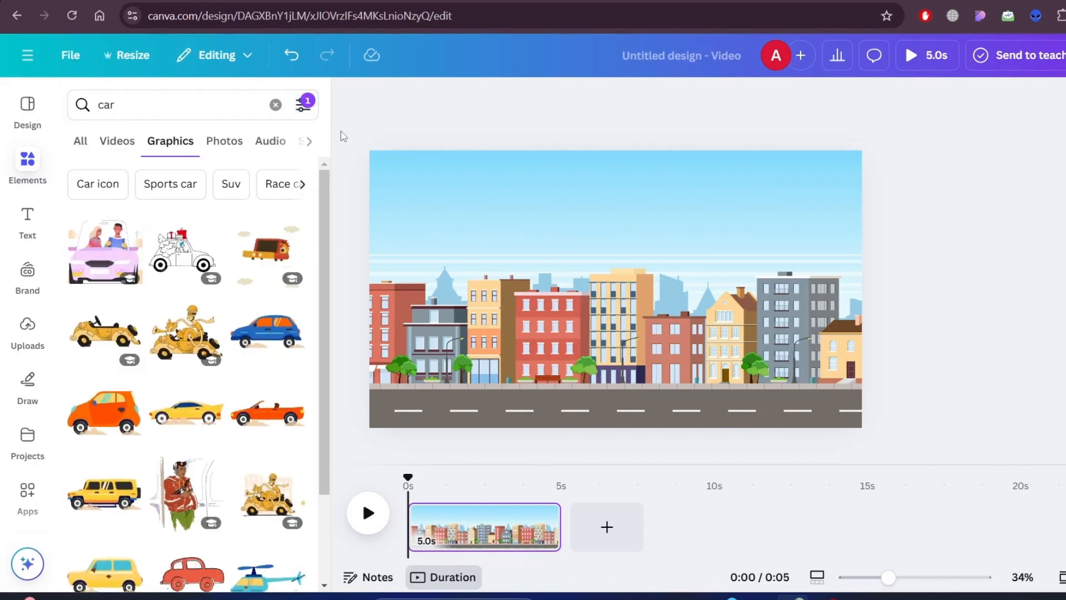
- Add the animated navy and white police car with the flashing siren to the city scene
scroll(240, 321, "down", 2)
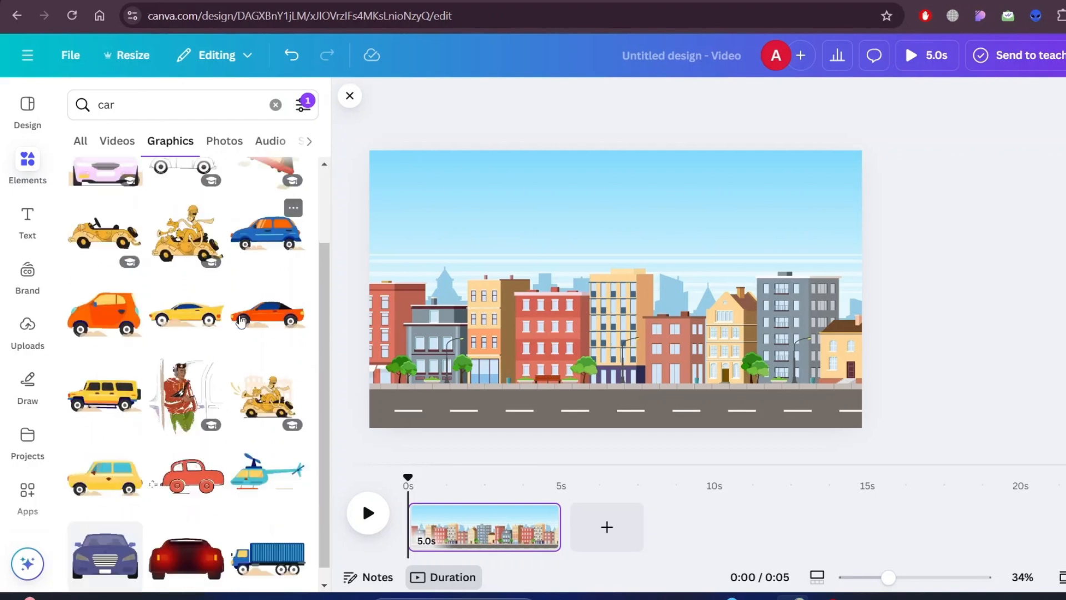
scroll(240, 321, "down", 2)
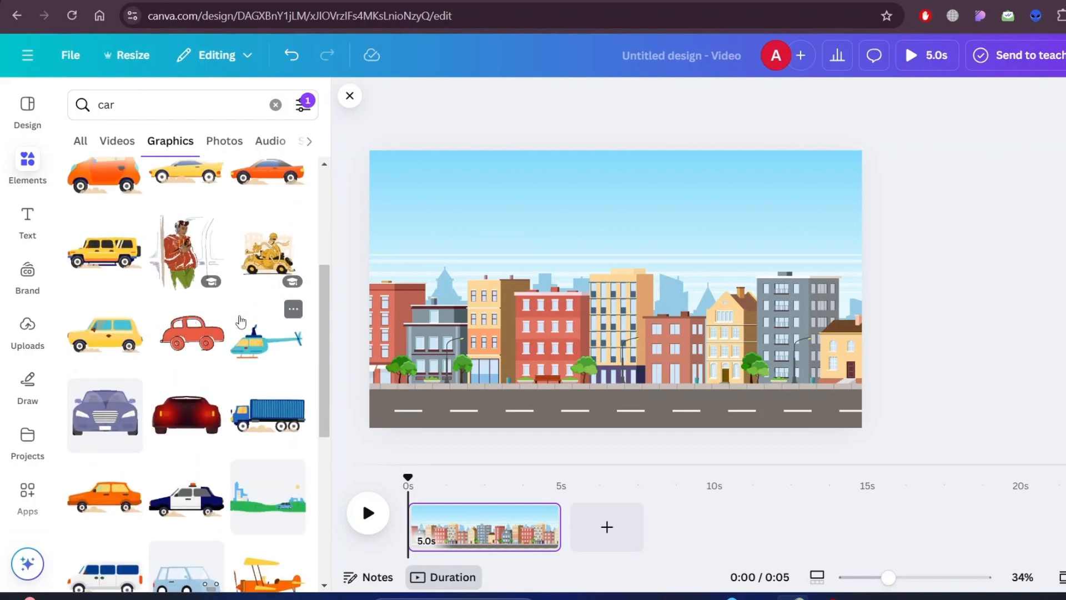
scroll(241, 321, "down", 2)
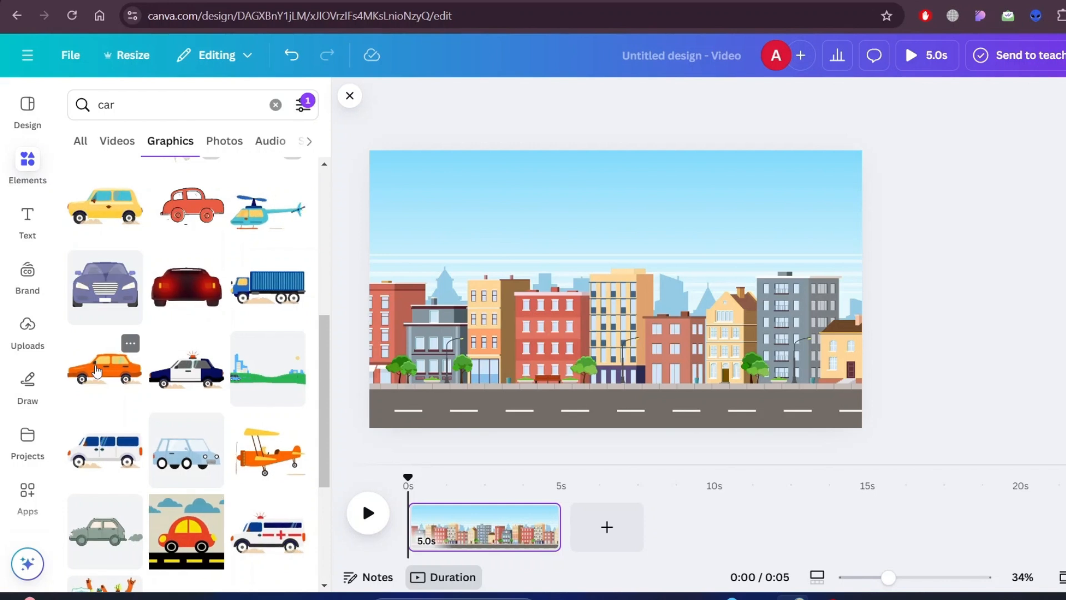
left_click(186, 372)
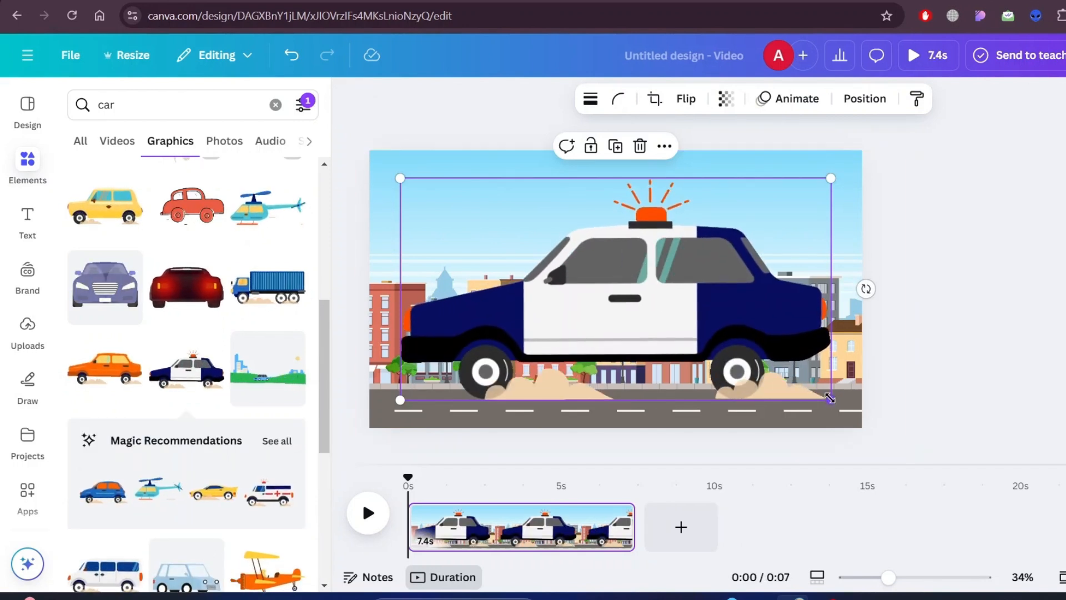
- Shrink the police car to roughly a quarter of the page width and place it at the right end of the road
left_click_drag(830, 399, 552, 206)
left_click_drag(489, 222, 610, 311)
left_click_drag(690, 355, 791, 382)
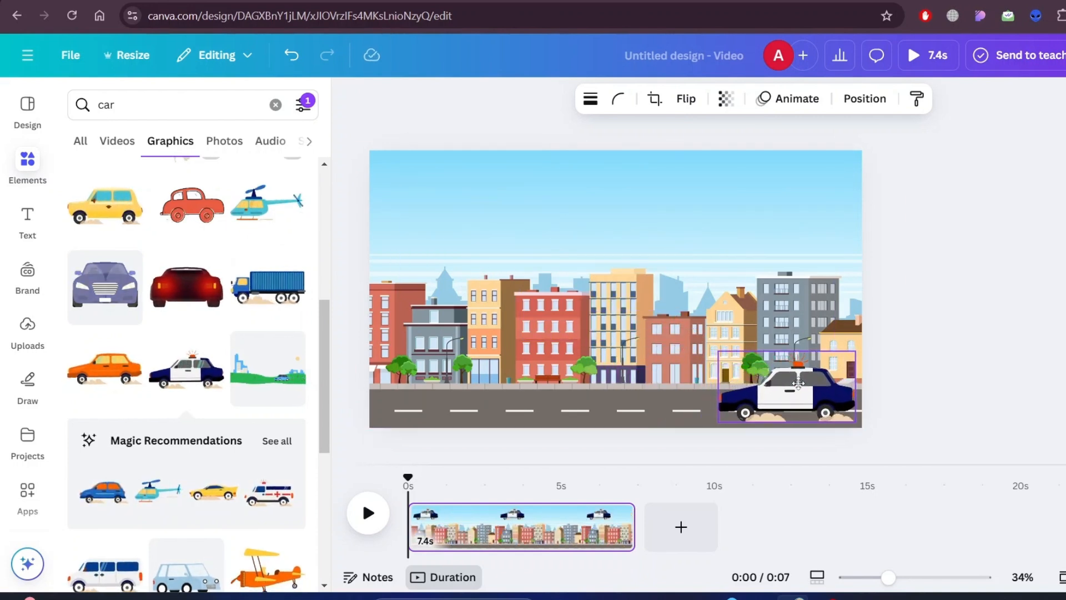
left_click_drag(803, 383, 804, 383)
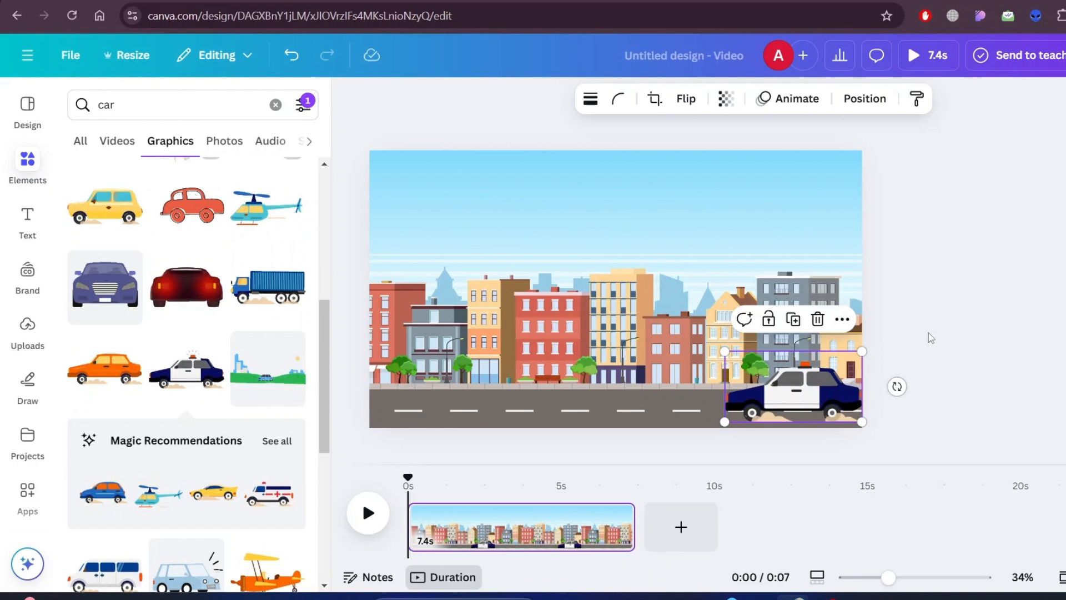
left_click(1004, 312)
- Create a custom animation for the police car that moves it along the road to the left end of the scene
left_click(806, 399)
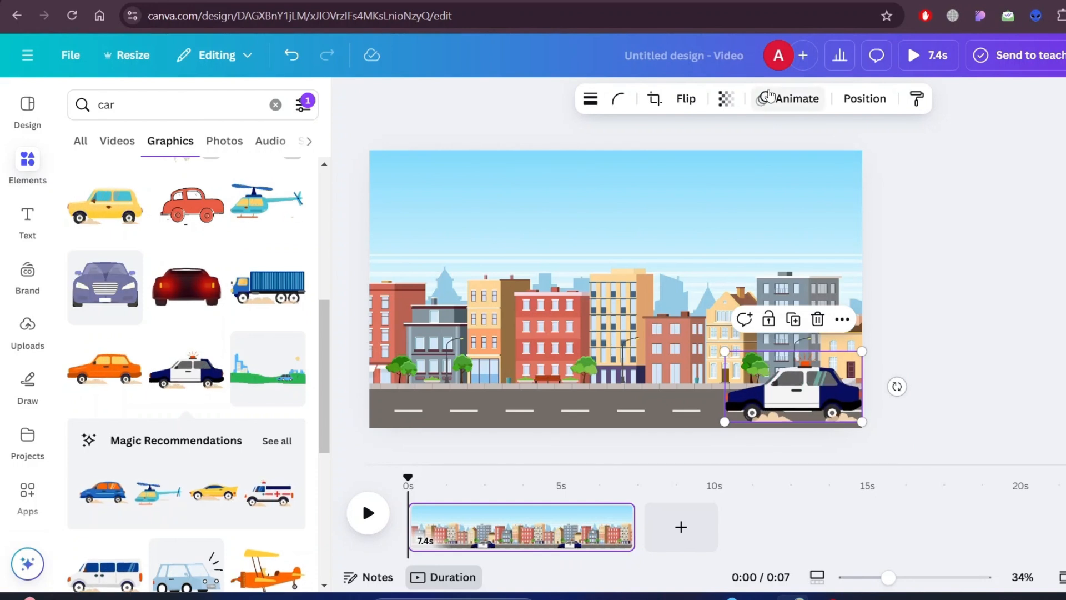
left_click(786, 102)
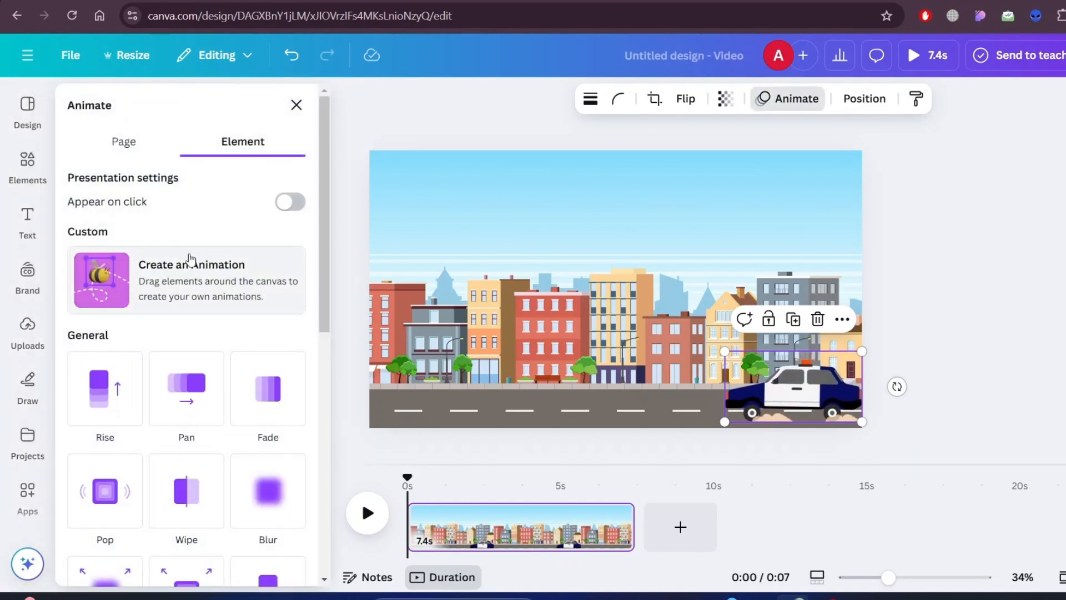
left_click(208, 289)
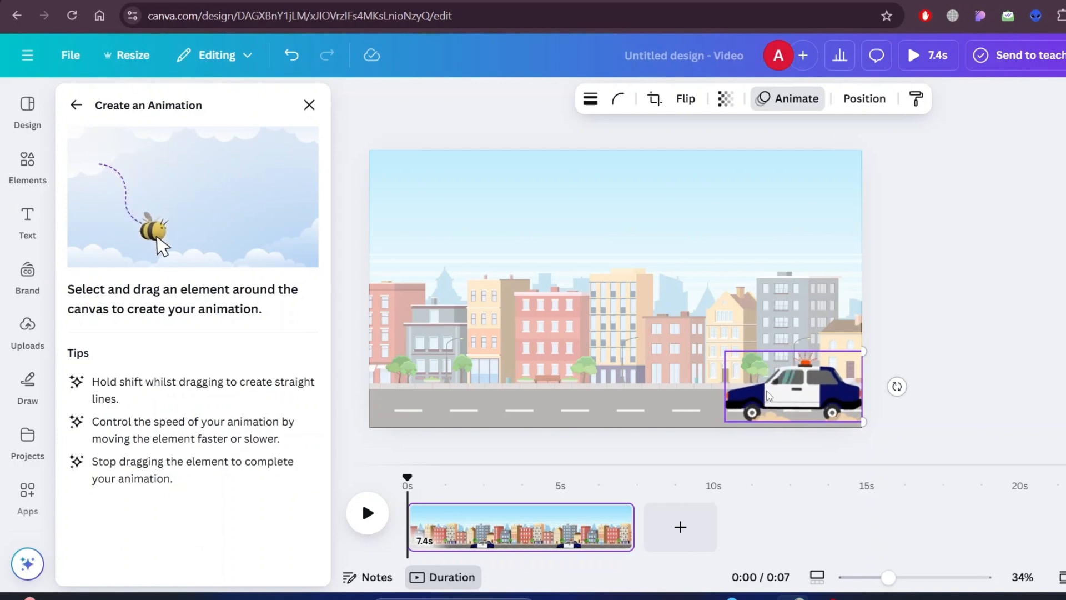
left_click_drag(769, 395, 409, 397)
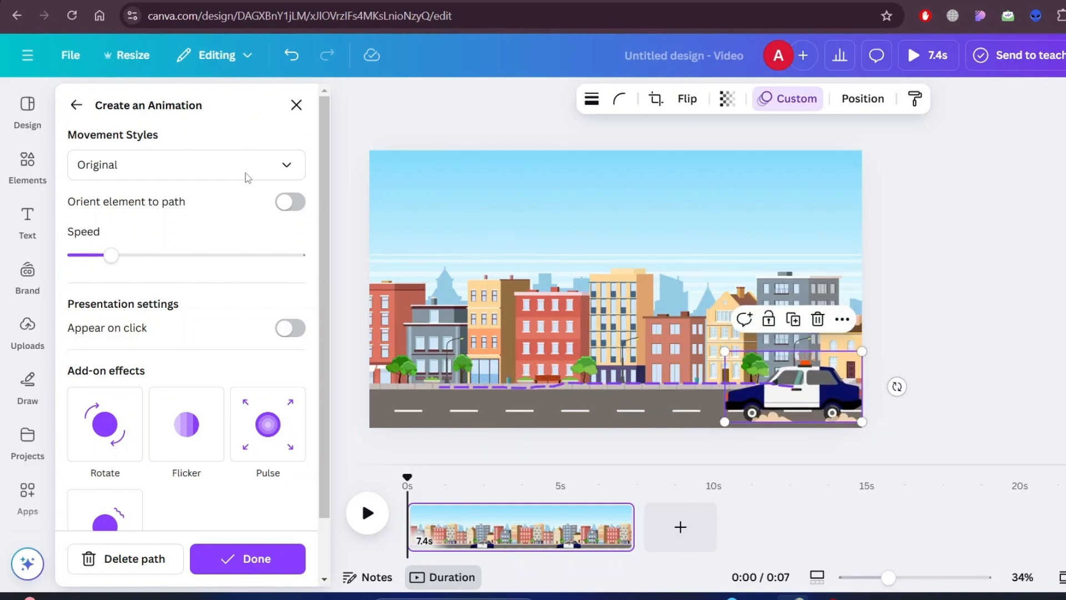
- Set the police car animation's movement style to Steady and finish the animation
left_click(207, 176)
left_click(155, 272)
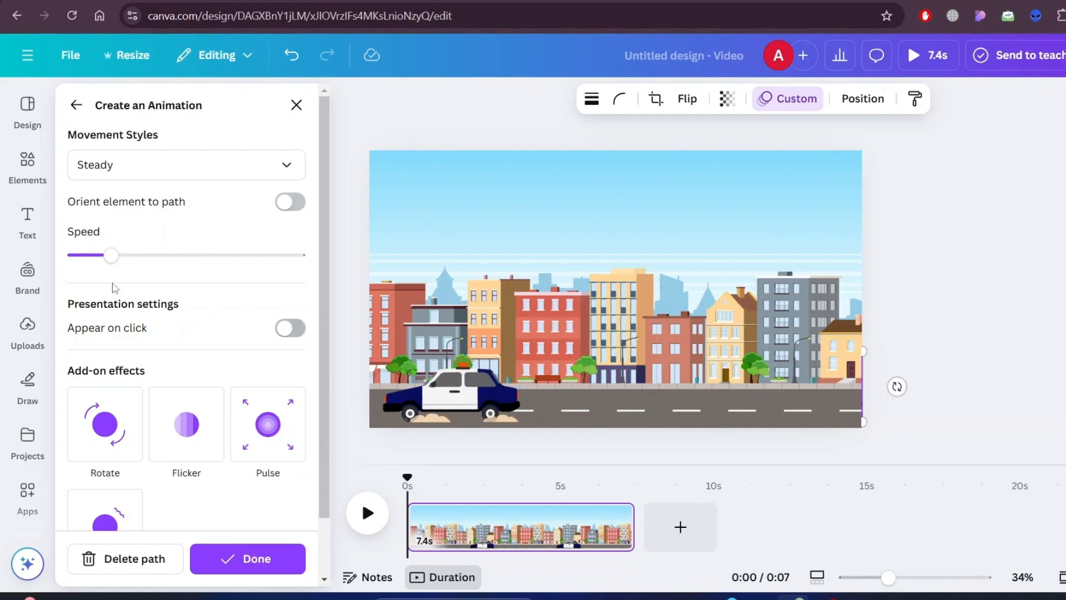
scroll(203, 360, "down", 1)
scroll(203, 359, "up", 1)
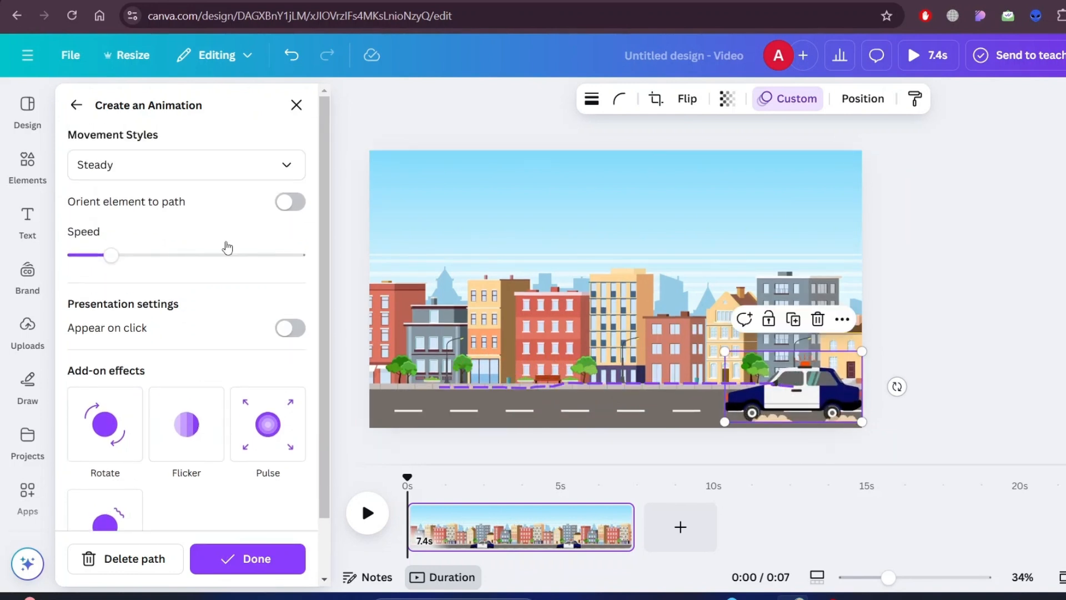
scroll(233, 477, "down", 1)
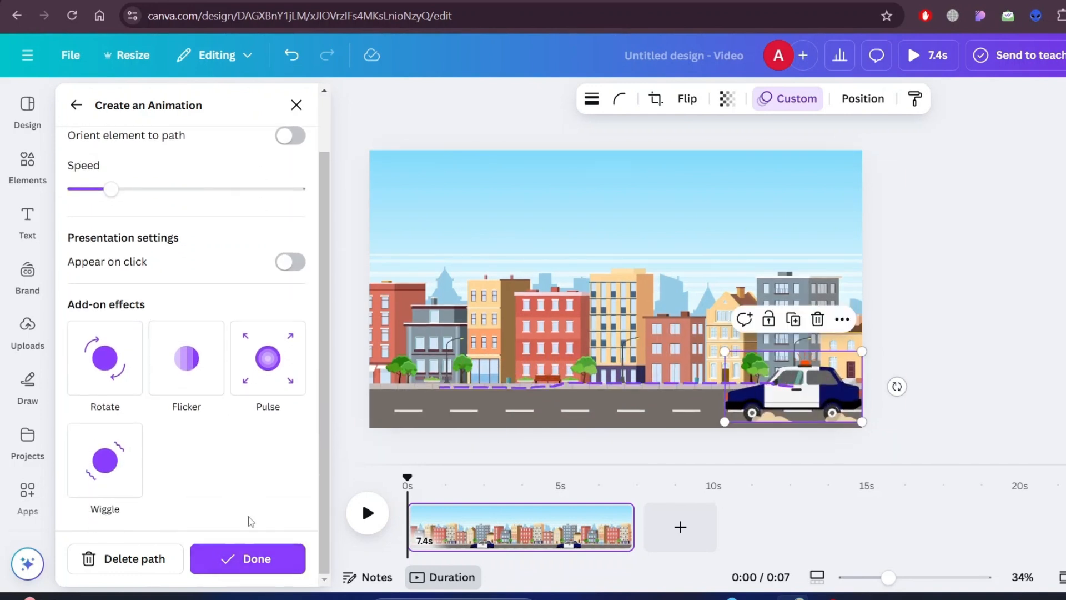
left_click(273, 559)
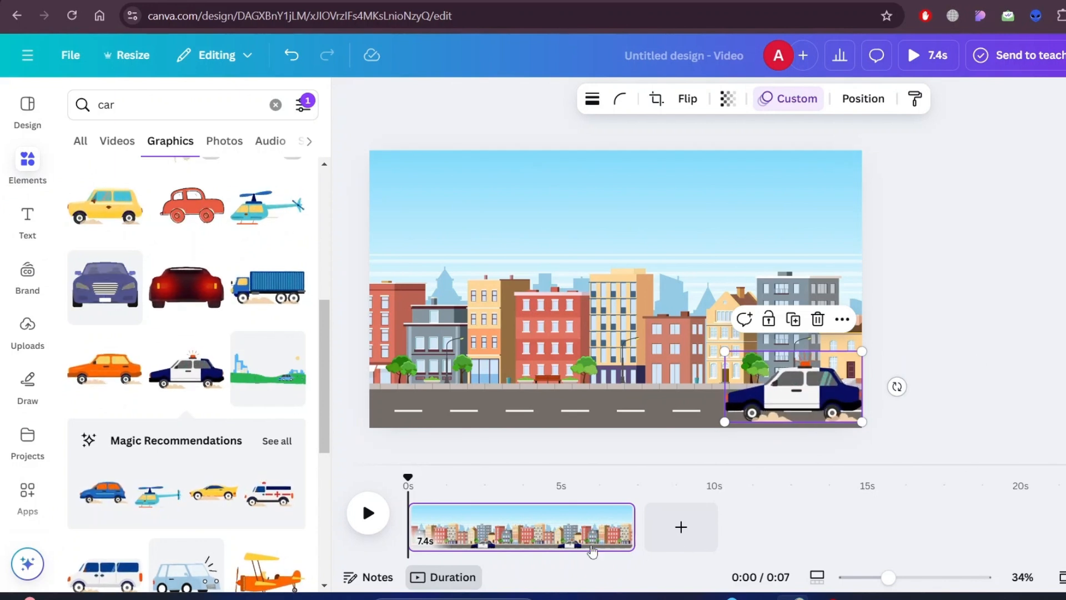
- Add a blank second page after the city scene and browse further through the animated car graphics
left_click(687, 530)
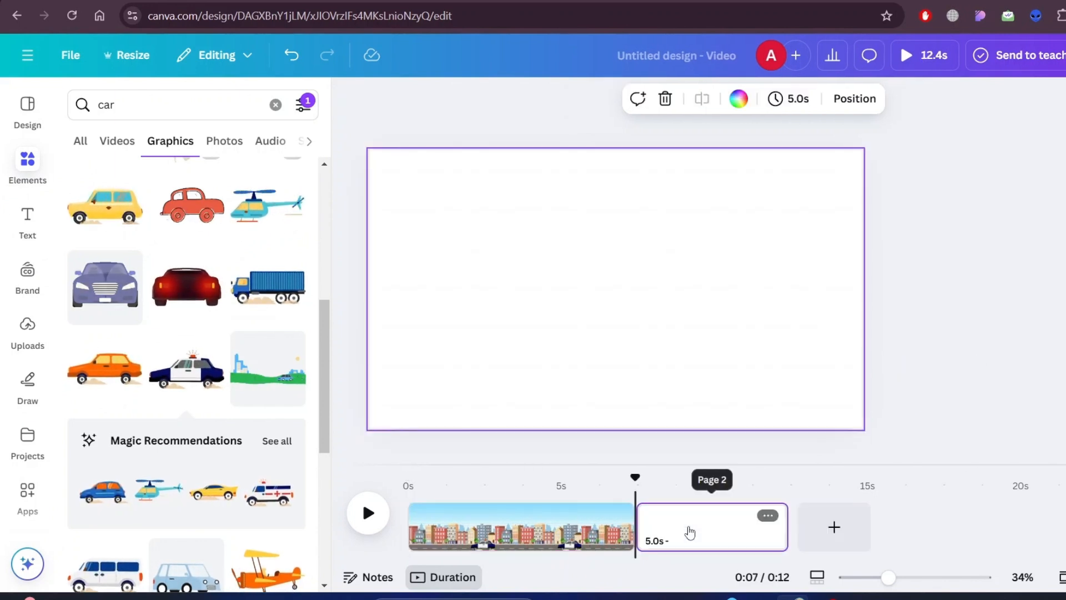
scroll(255, 342, "down", 6)
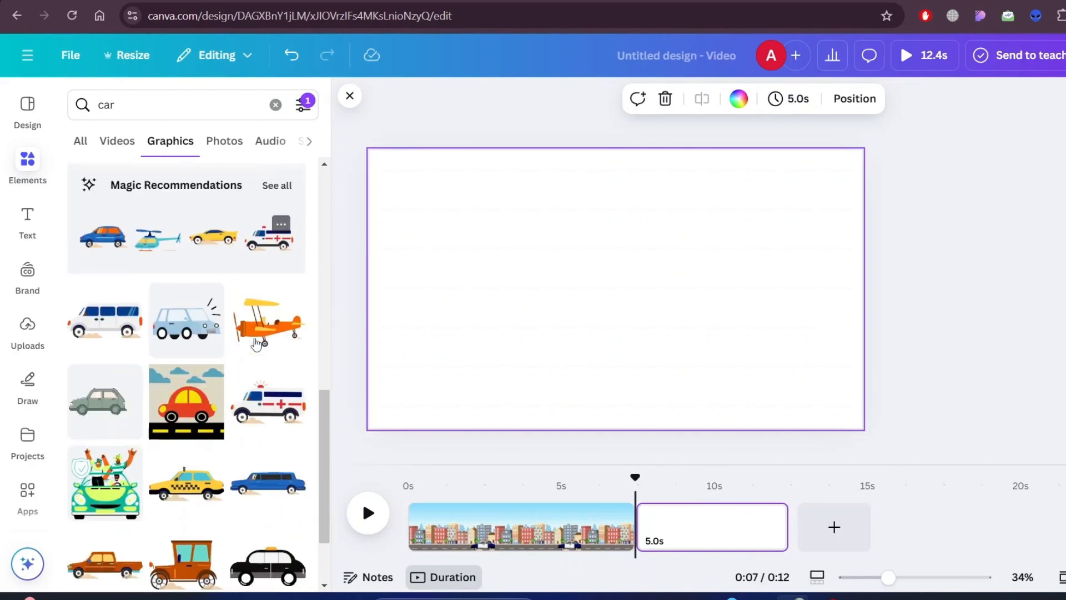
scroll(256, 343, "down", 4)
scroll(255, 344, "up", 12)
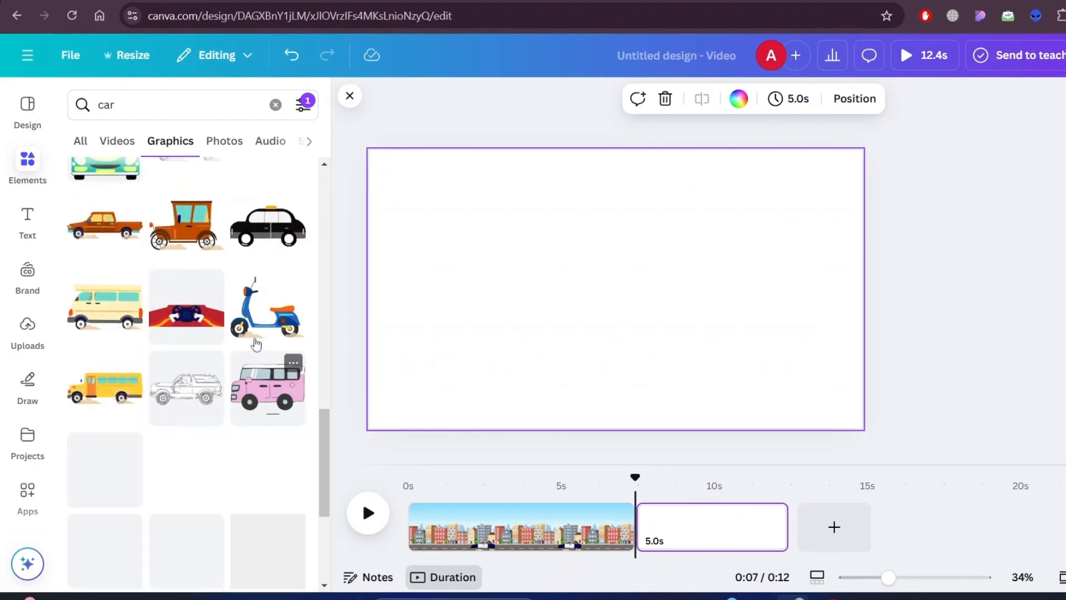
- Replace the car search with a graphics search for "village"
double_click(161, 104)
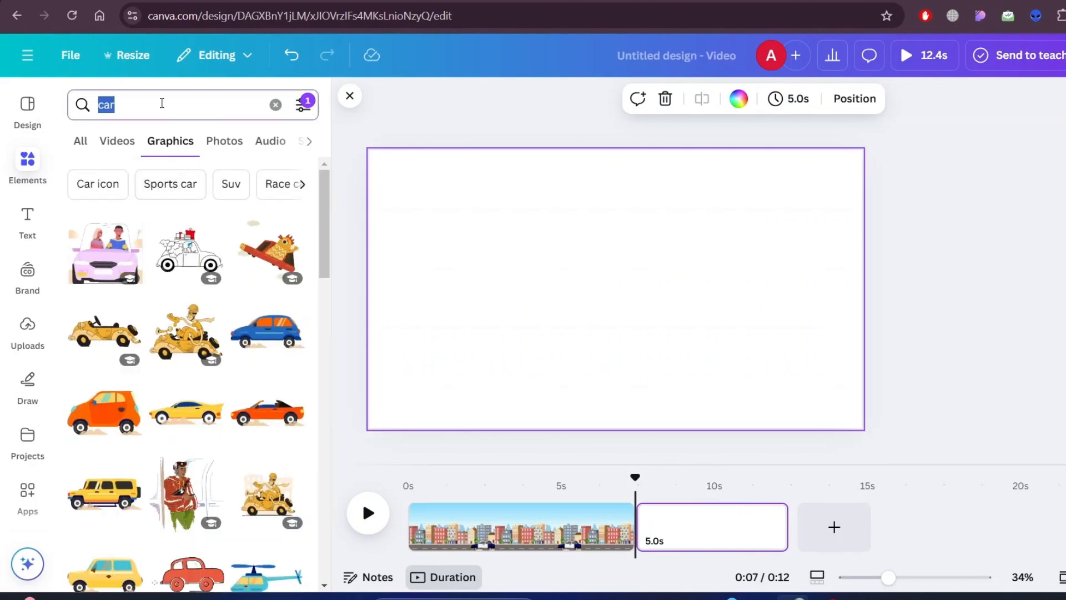
key("BackSpace")
type("village")
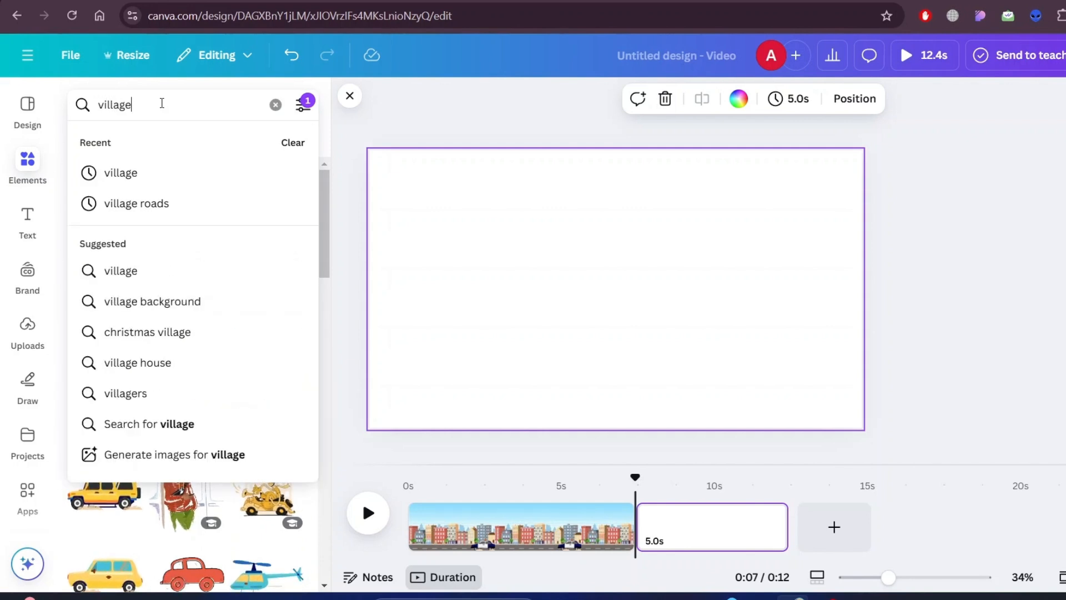
key("Return")
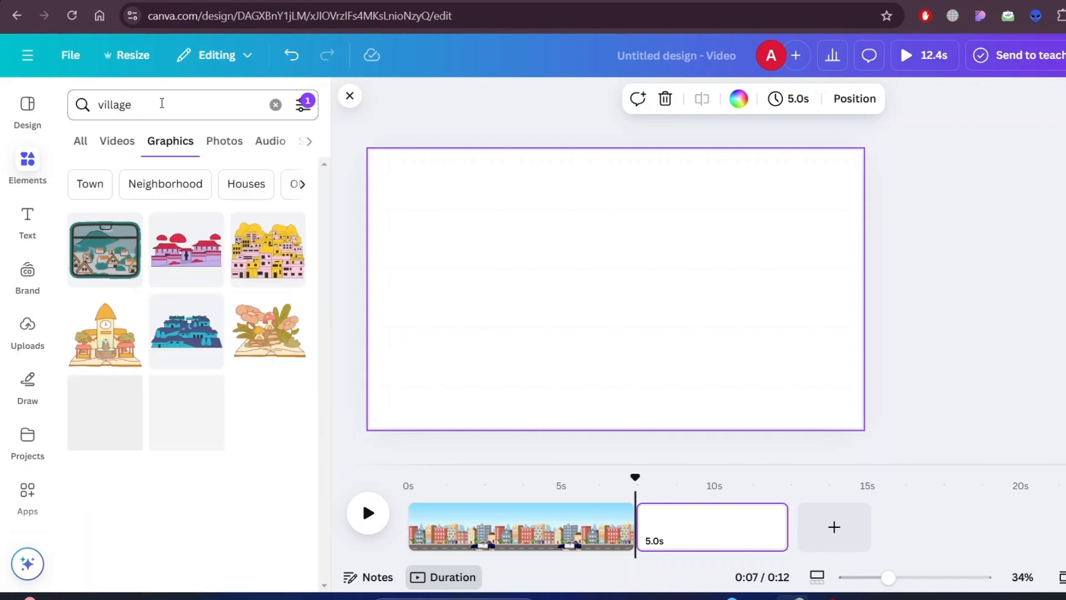
- Remove the Animated filter from the village graphics search
left_click(304, 106)
scroll(113, 340, "down", 3)
left_click(101, 264)
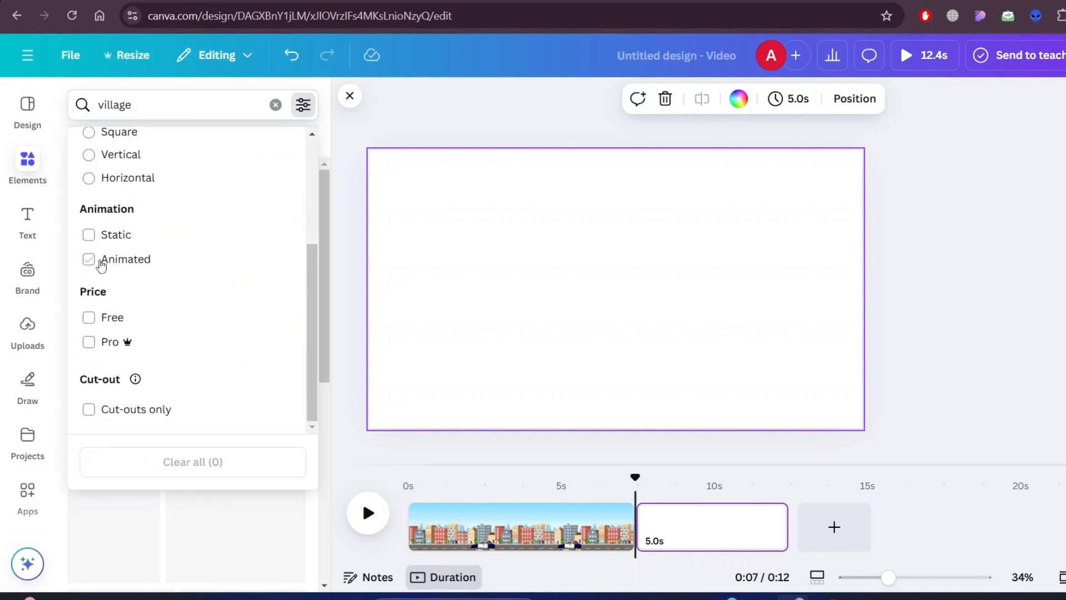
left_click(321, 194)
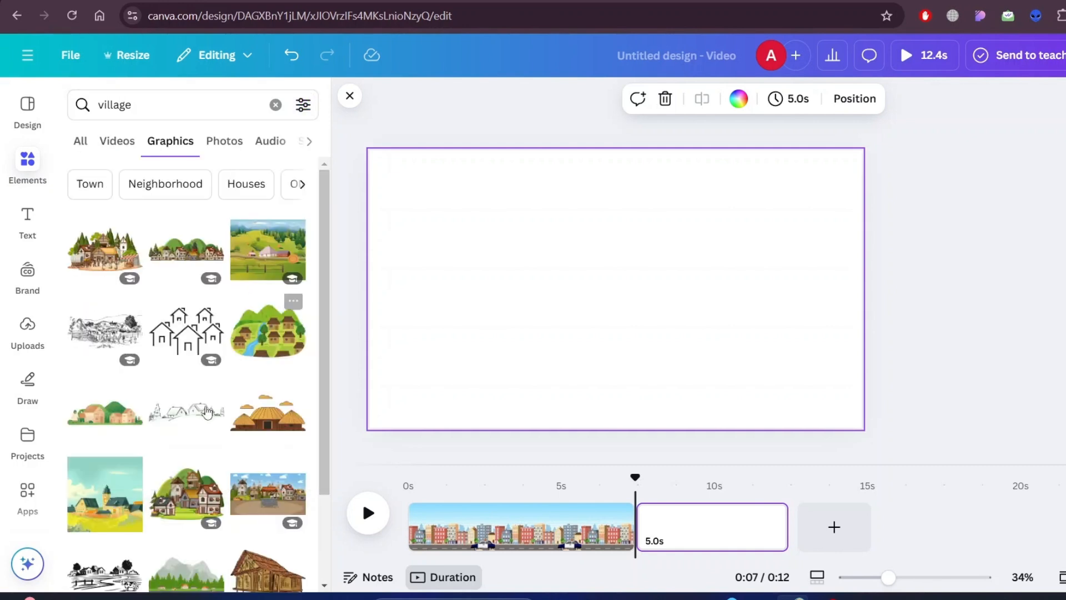
- Add the village graphic with grey mountains and pine forest to the blank page and enlarge it to cover the whole page
scroll(241, 291, "down", 2)
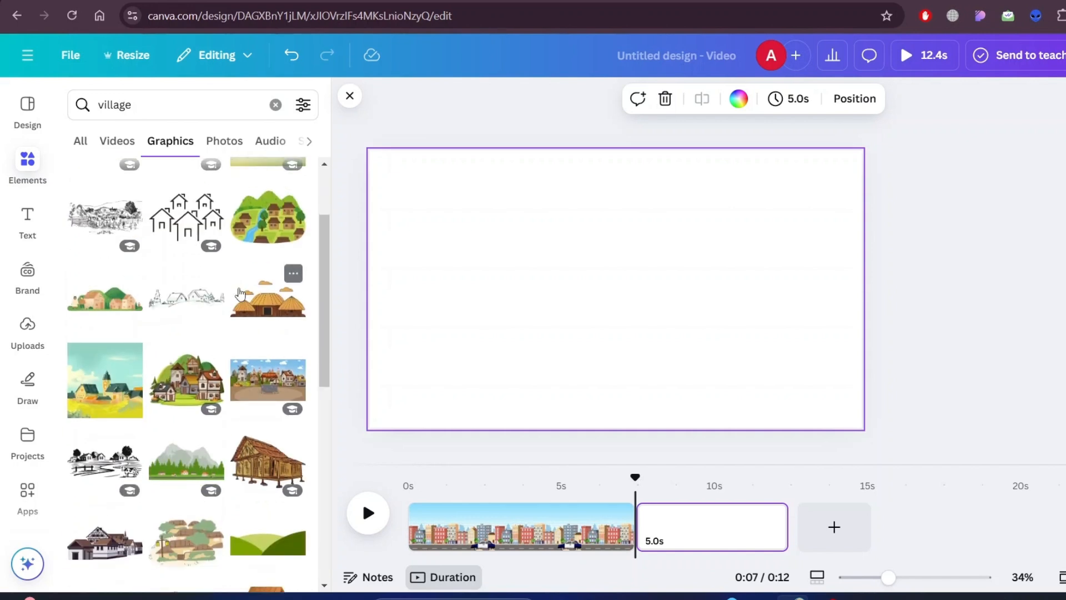
left_click(176, 461)
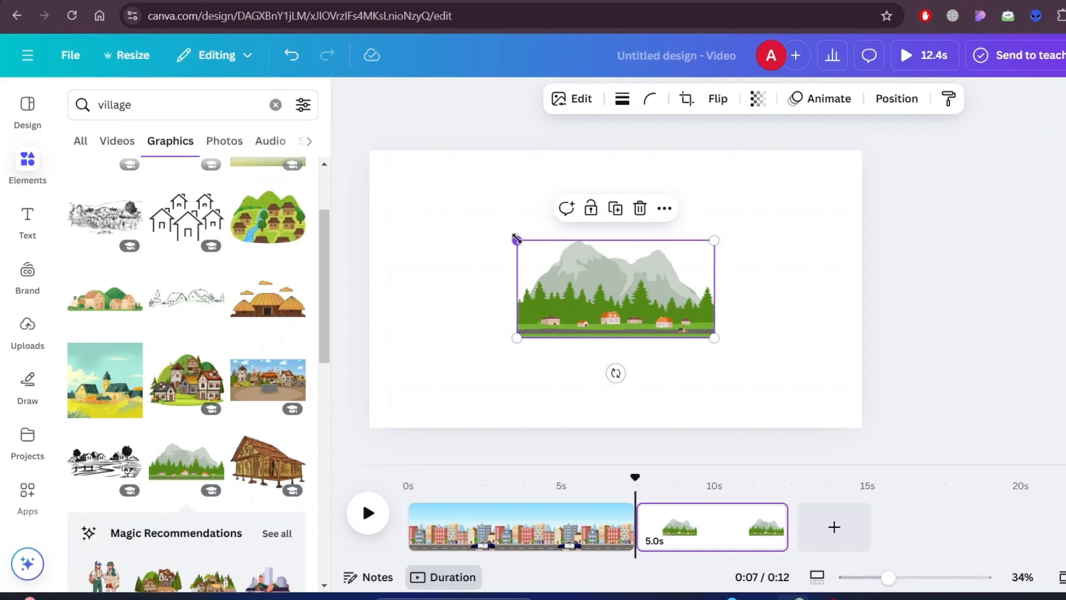
left_click_drag(516, 239, 276, 169)
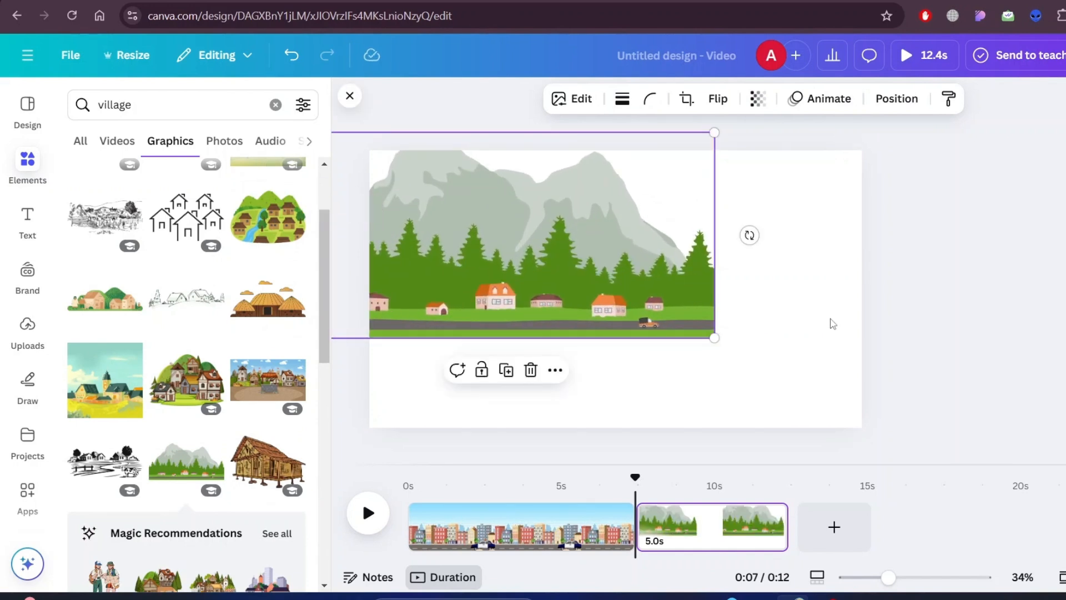
left_click_drag(715, 337, 908, 432)
left_click_drag(801, 323, 858, 317)
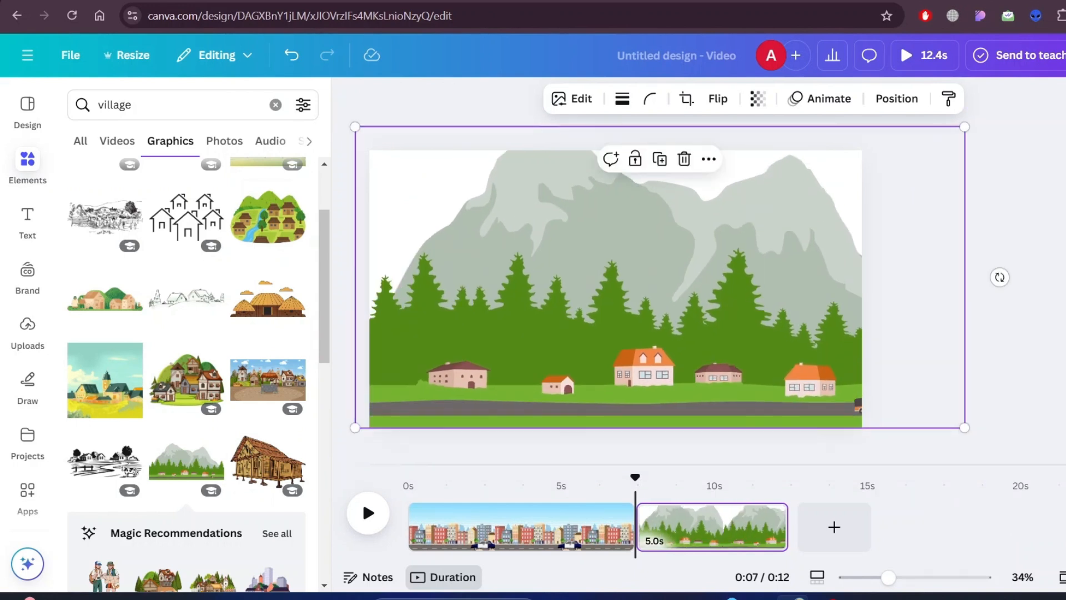
key("Escape")
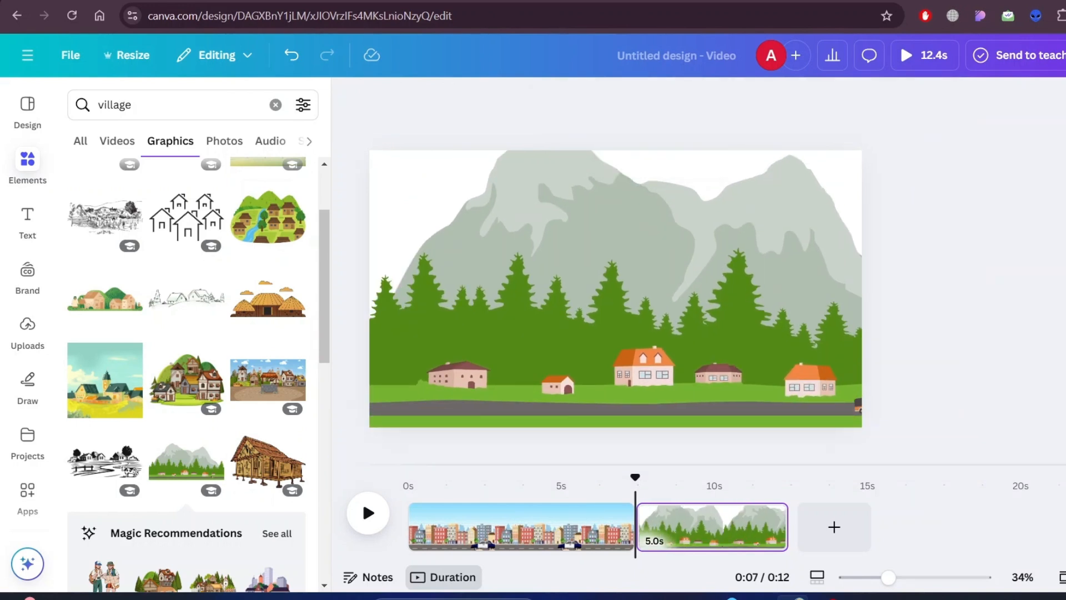
- Replace the village search with a graphics search for "helicopter"
left_click(176, 104)
double_click(176, 104)
type("h")
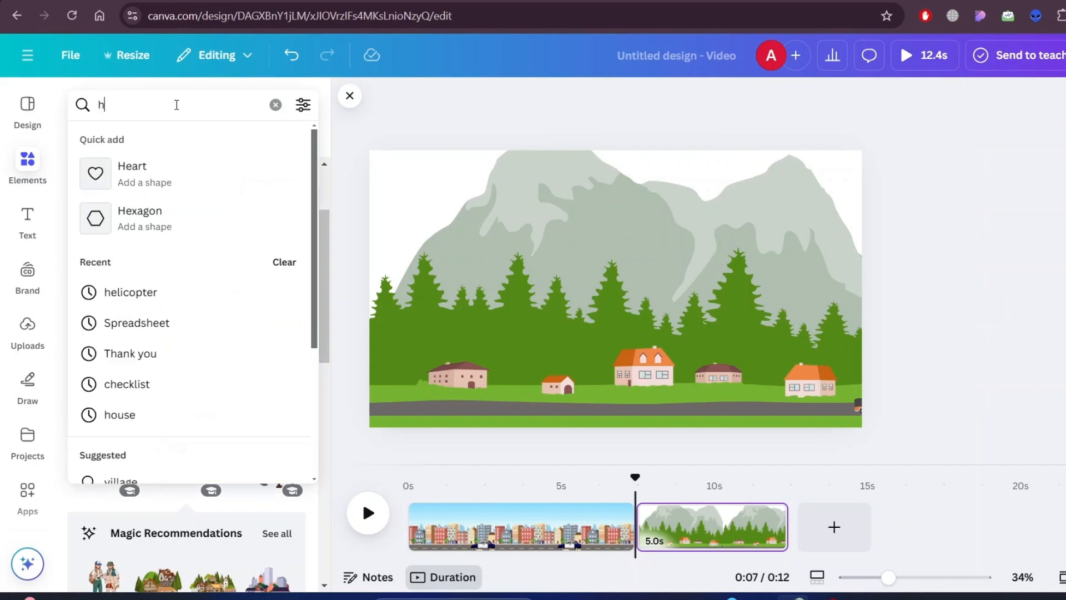
type("el")
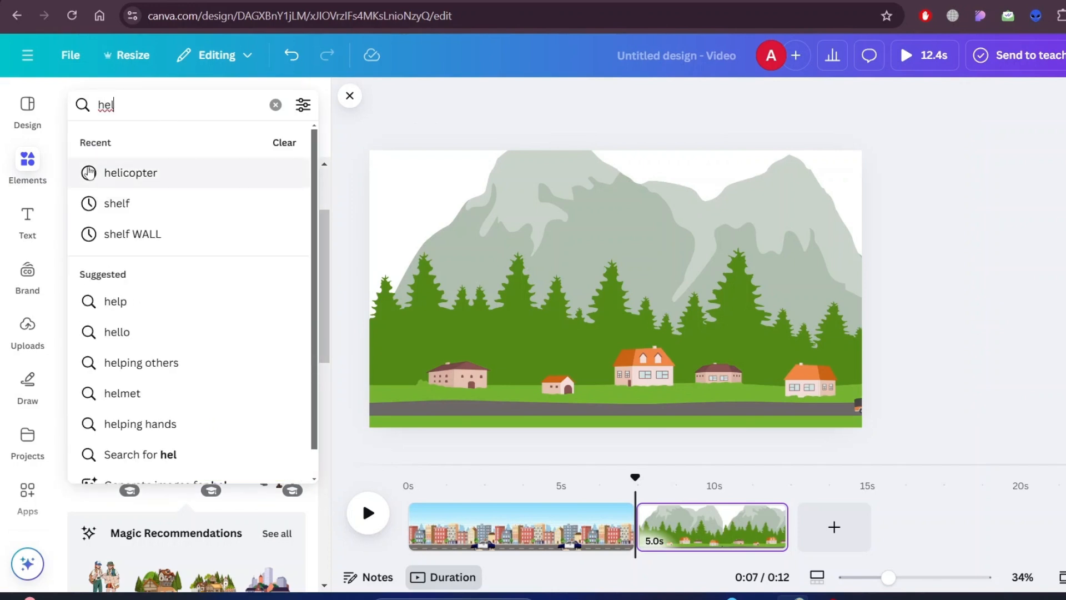
left_click(266, 173)
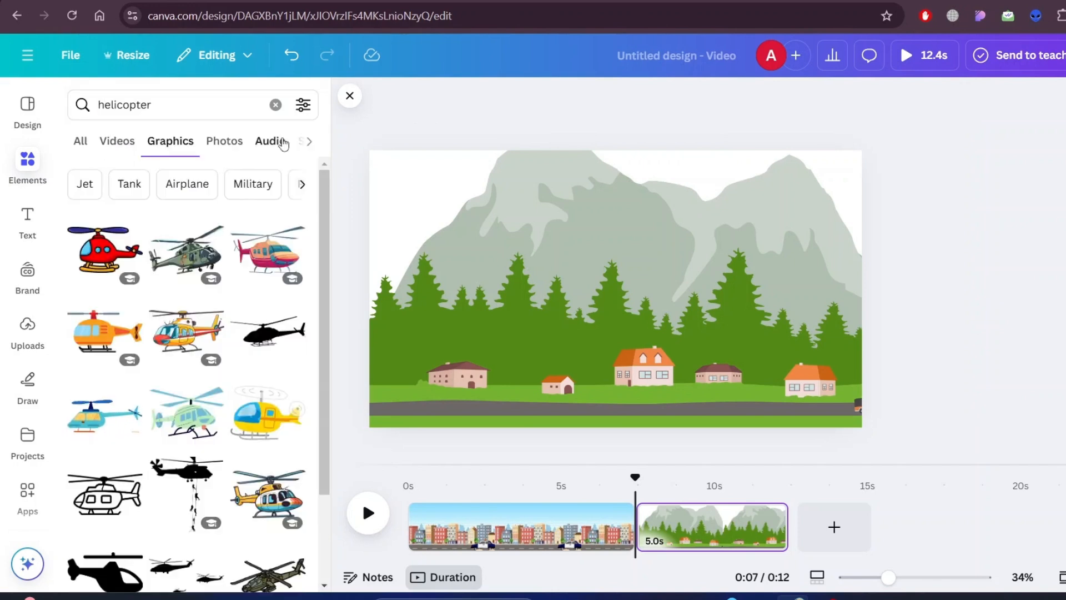
- Filter the helicopter graphics to show only animated ones
left_click(303, 104)
scroll(160, 378, "down", 3)
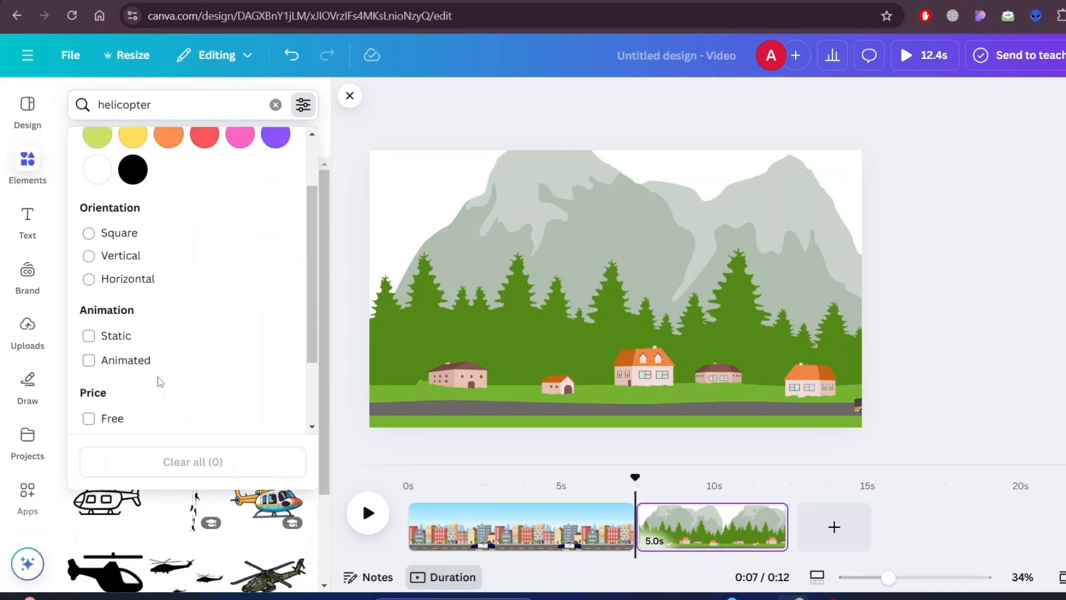
left_click(123, 259)
scroll(326, 177, "up", 5)
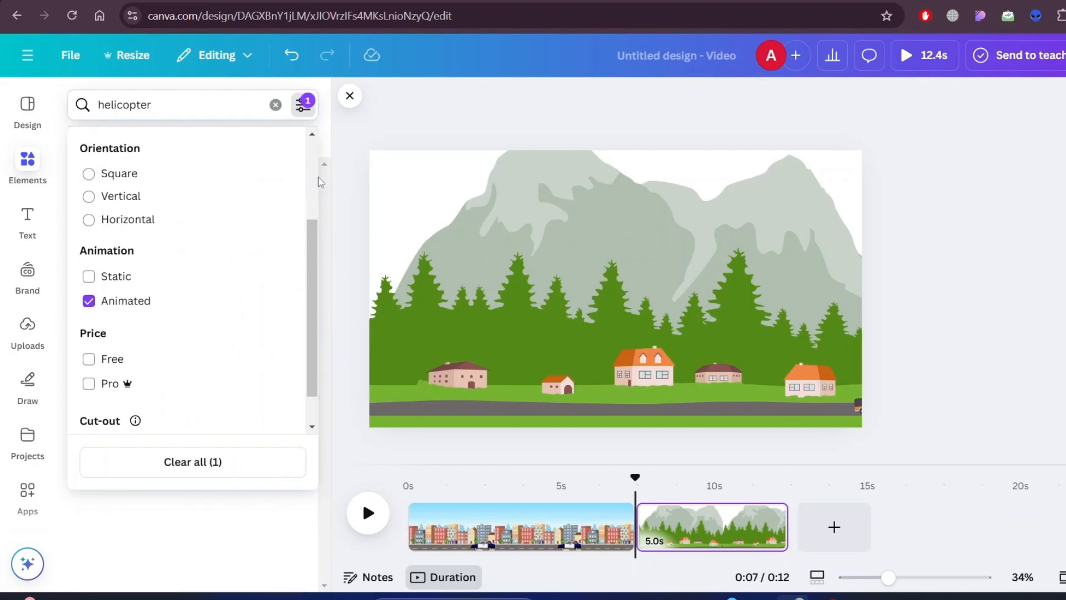
left_click(336, 157)
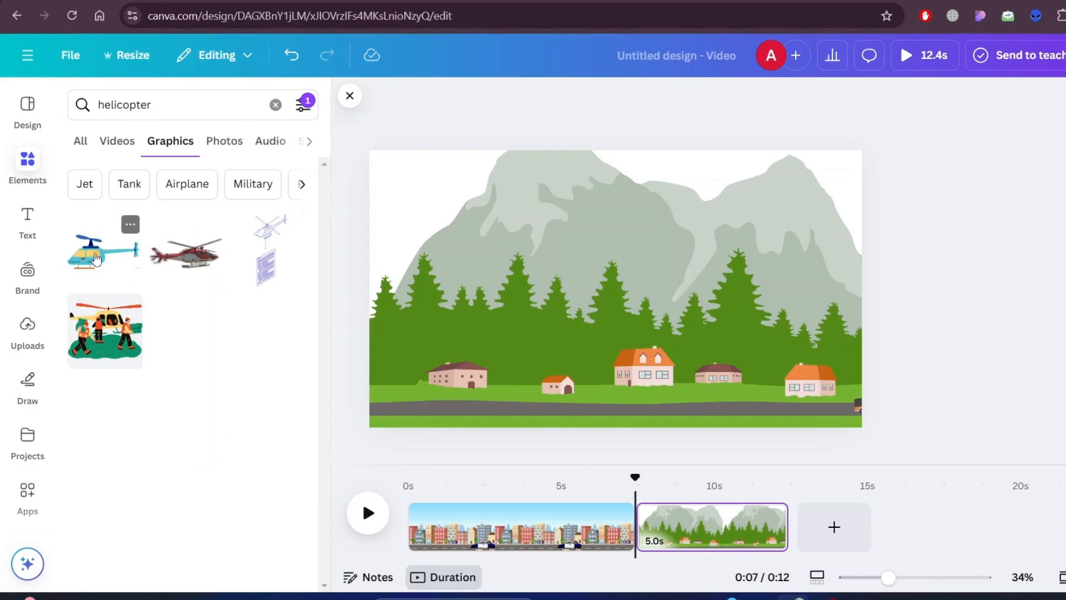
- Add the blue animated helicopter to the village scene, shrink it to about 399 × 259 and place it over the left mountain slope
left_click(95, 258)
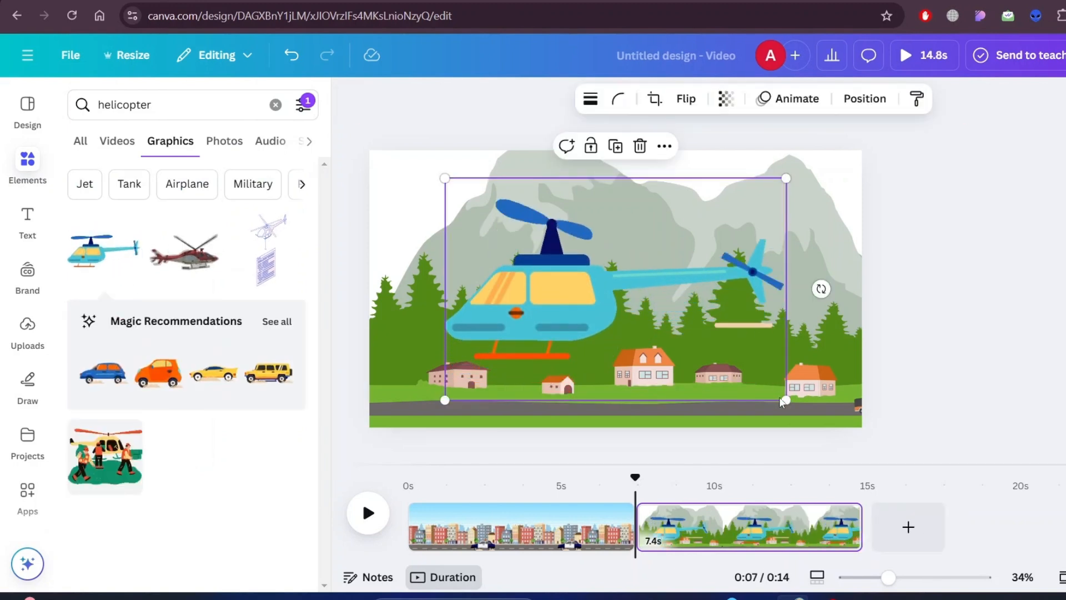
left_click_drag(783, 401, 539, 251)
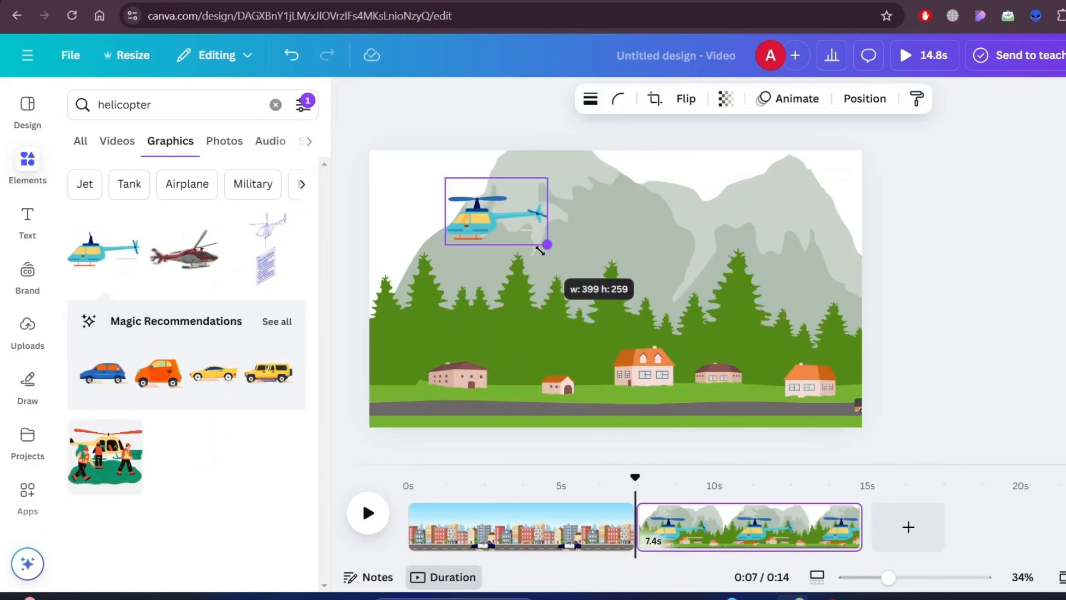
left_click_drag(487, 220, 481, 265)
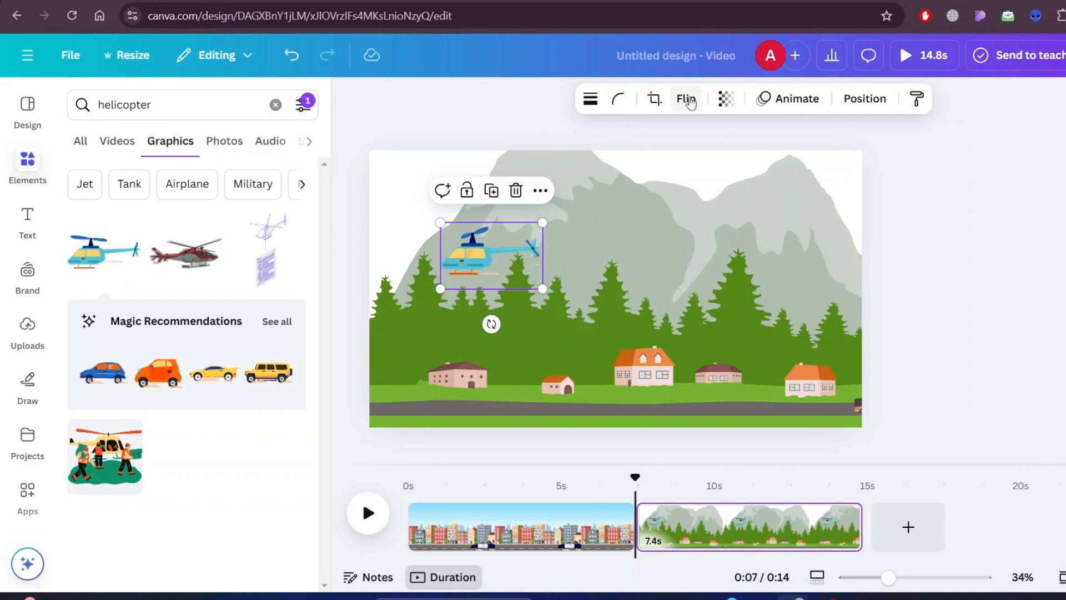
- Flip the helicopter horizontally and place it in the lower-left corner of the village scene
left_click(688, 101)
left_click(673, 144)
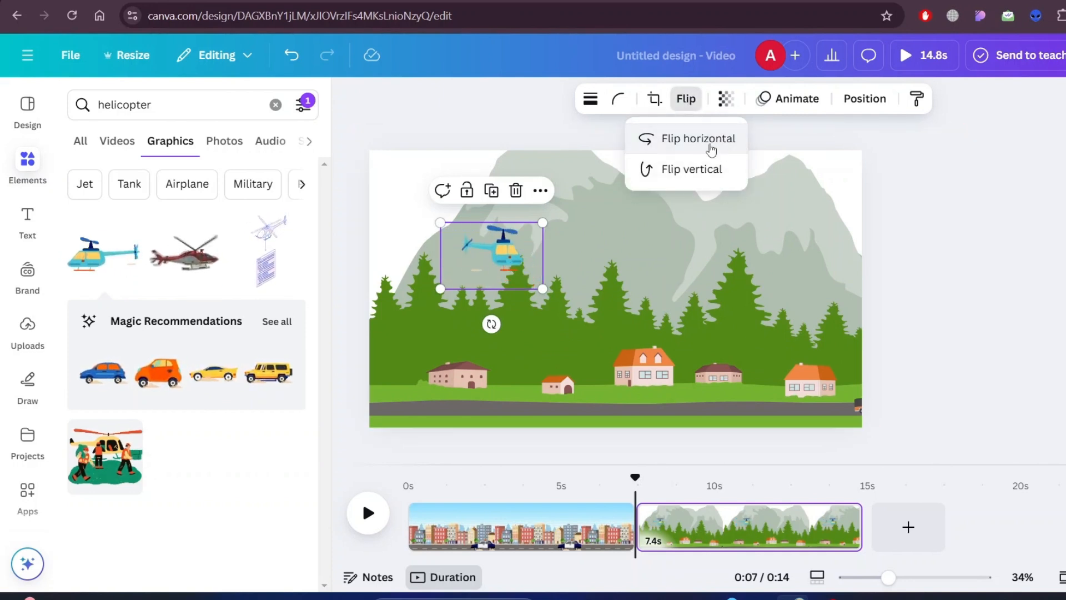
left_click(697, 176)
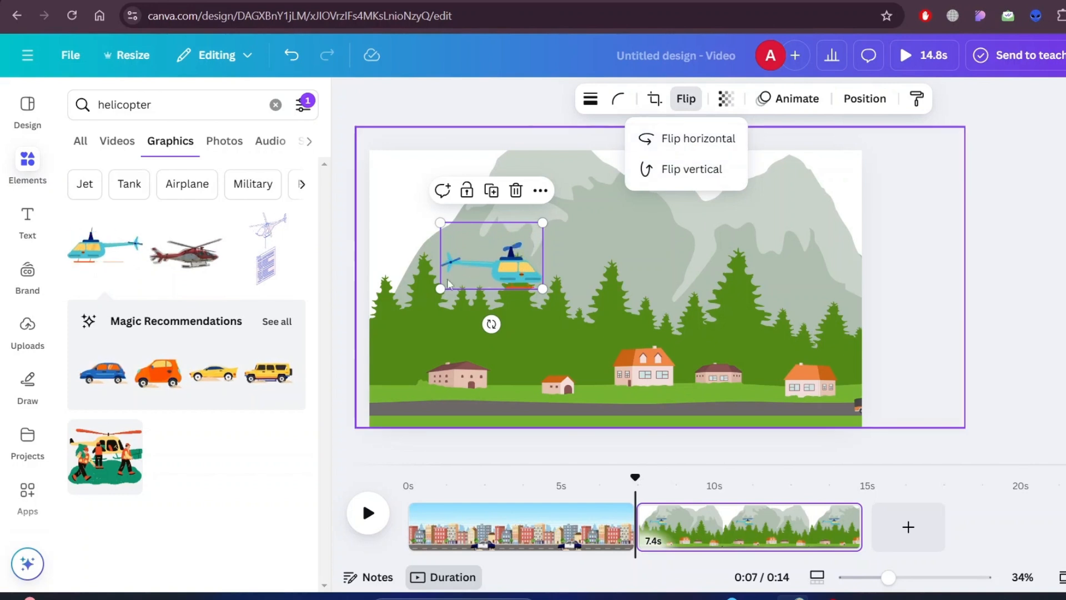
left_click_drag(494, 254, 429, 384)
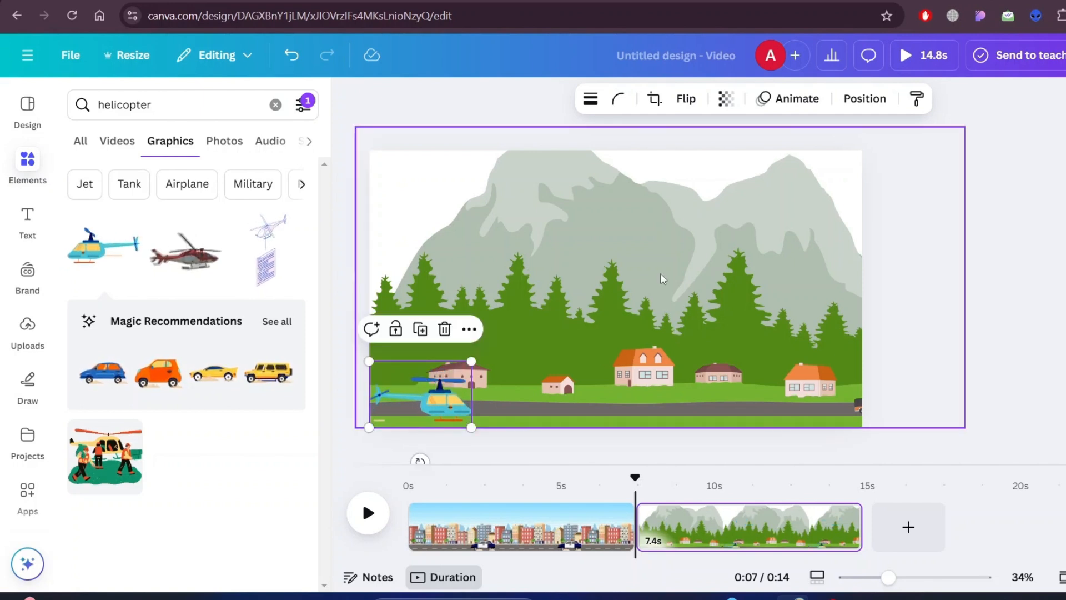
- Create a custom animation that lifts the helicopter from the ground straight up to the sky
left_click(797, 99)
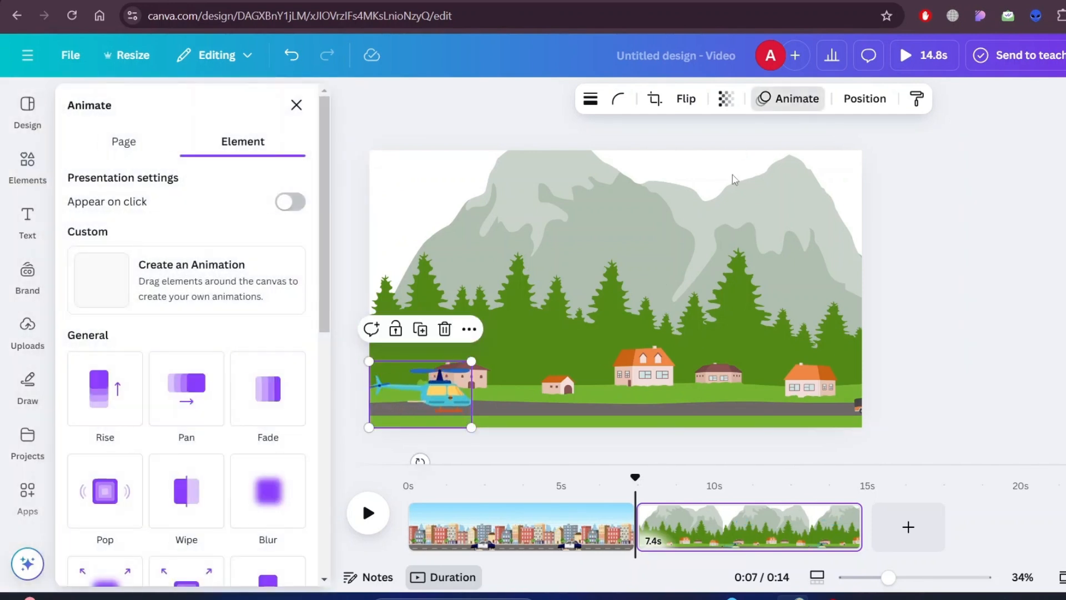
left_click(189, 285)
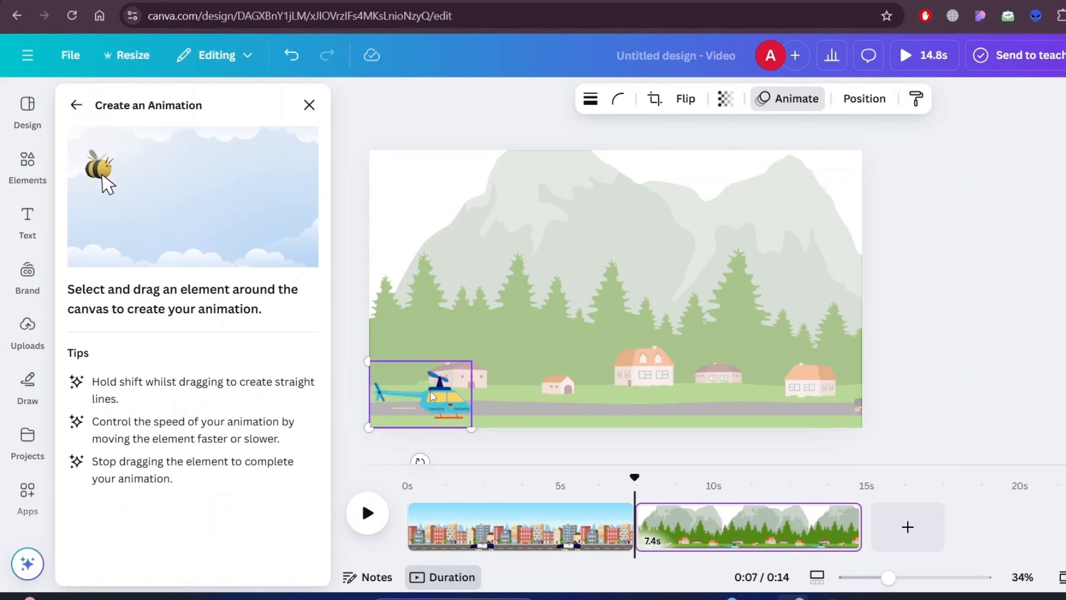
left_click_drag(432, 328, 428, 186)
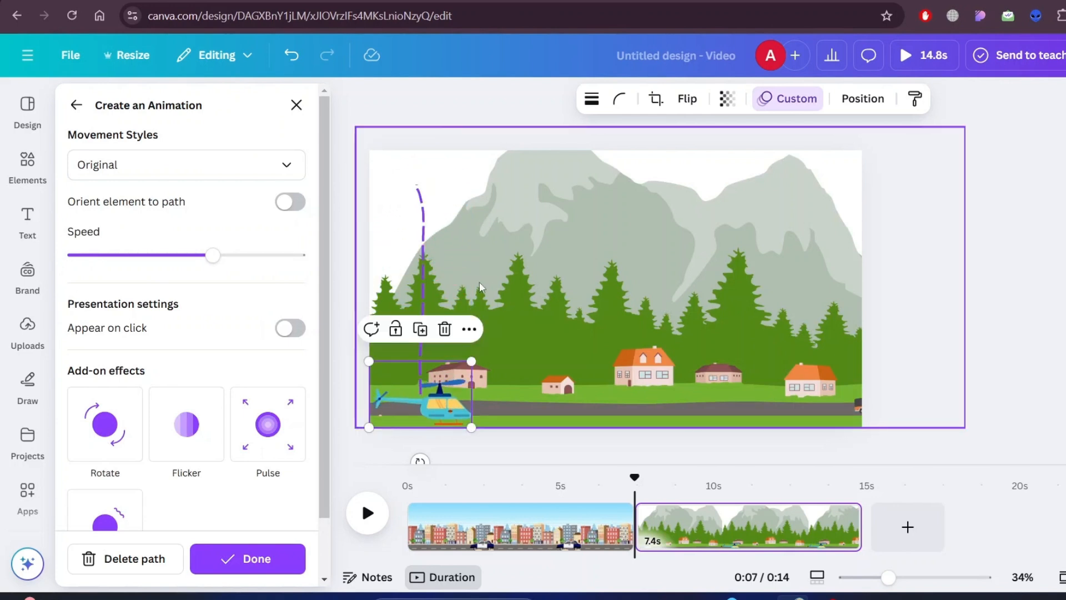
left_click(274, 558)
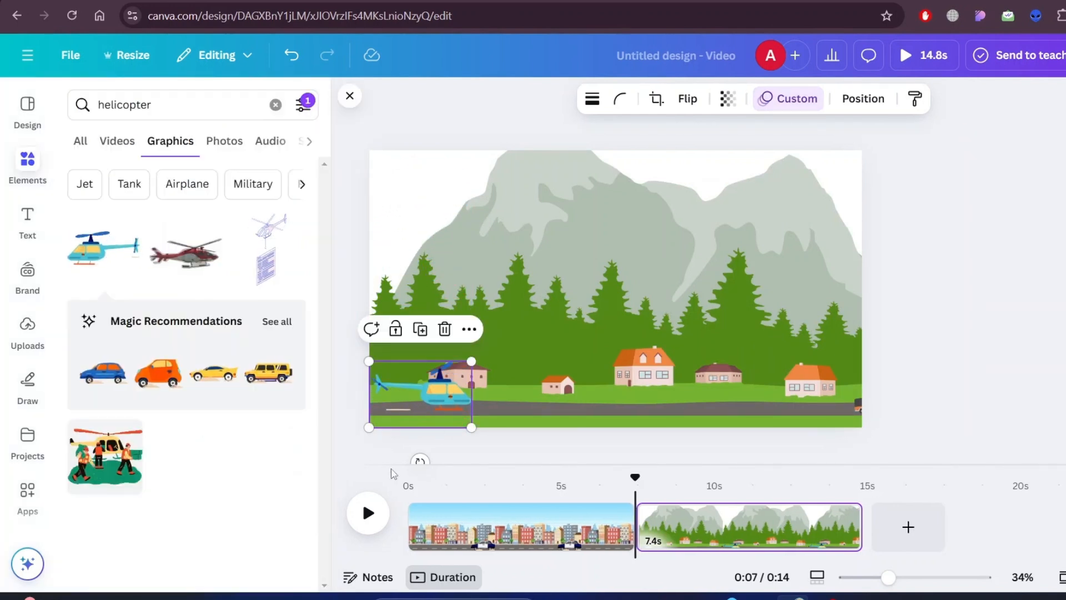
- Set the helicopter animation's movement style to Steady and finish the animation
left_click(782, 102)
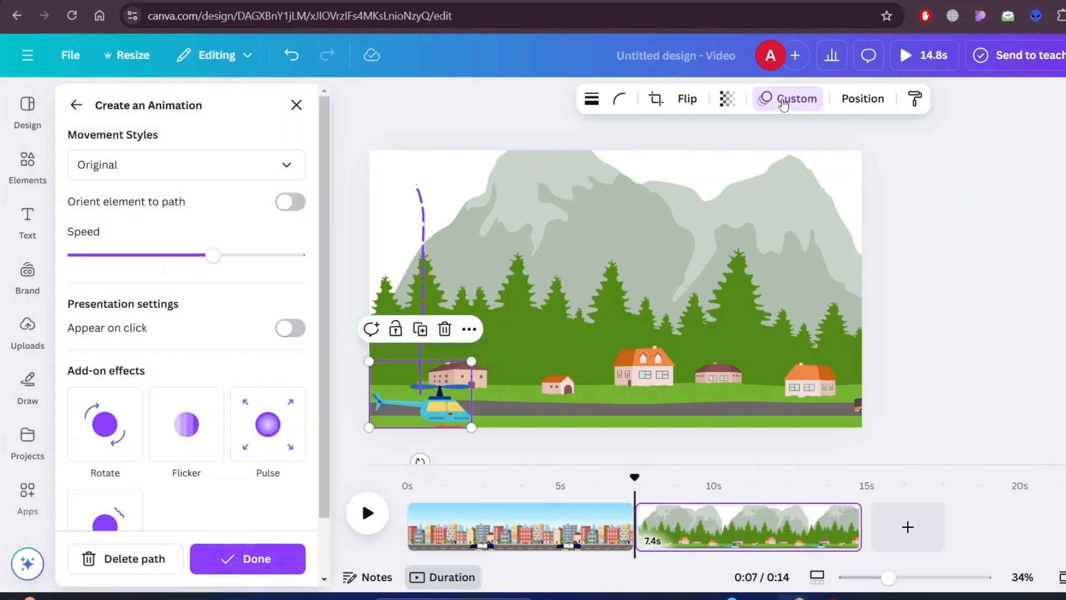
left_click(221, 177)
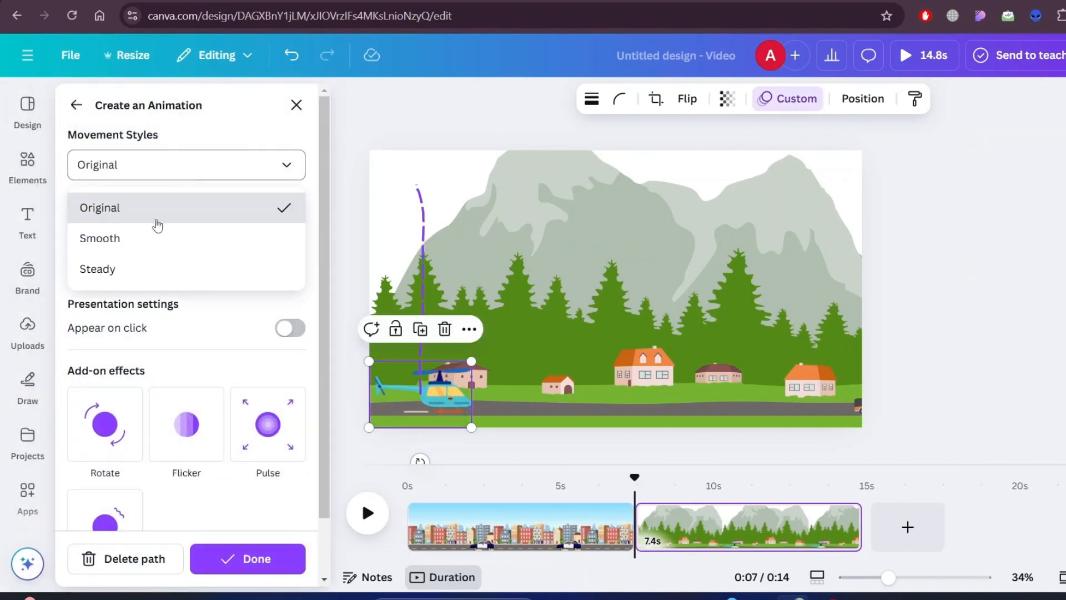
left_click(109, 269)
left_click(244, 560)
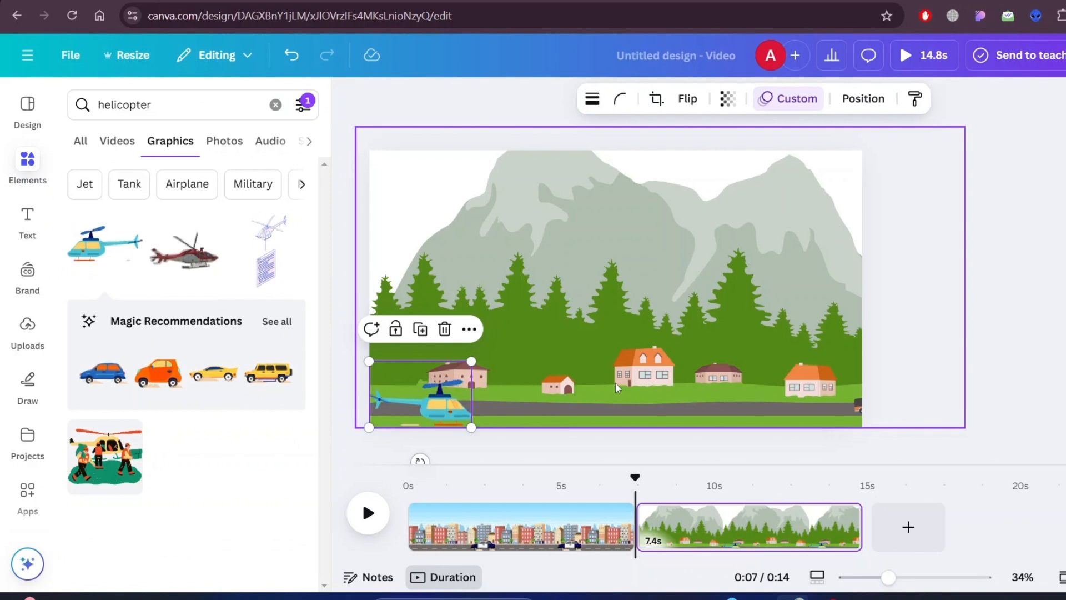
- Play the village scene to preview the helicopter's takeoff, and duplicate the village page
left_click(614, 363)
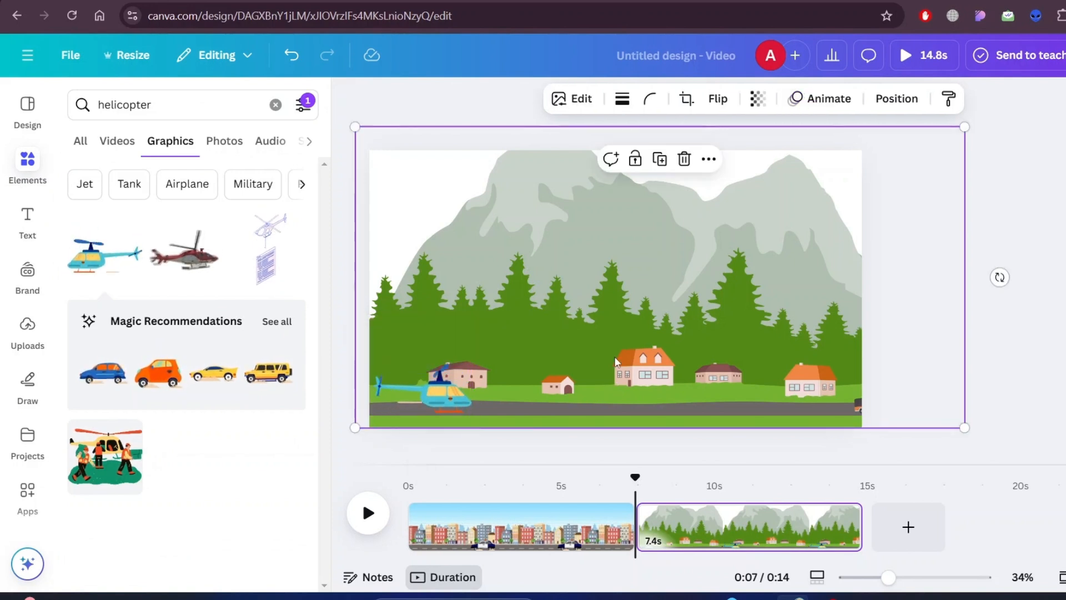
left_click(376, 508)
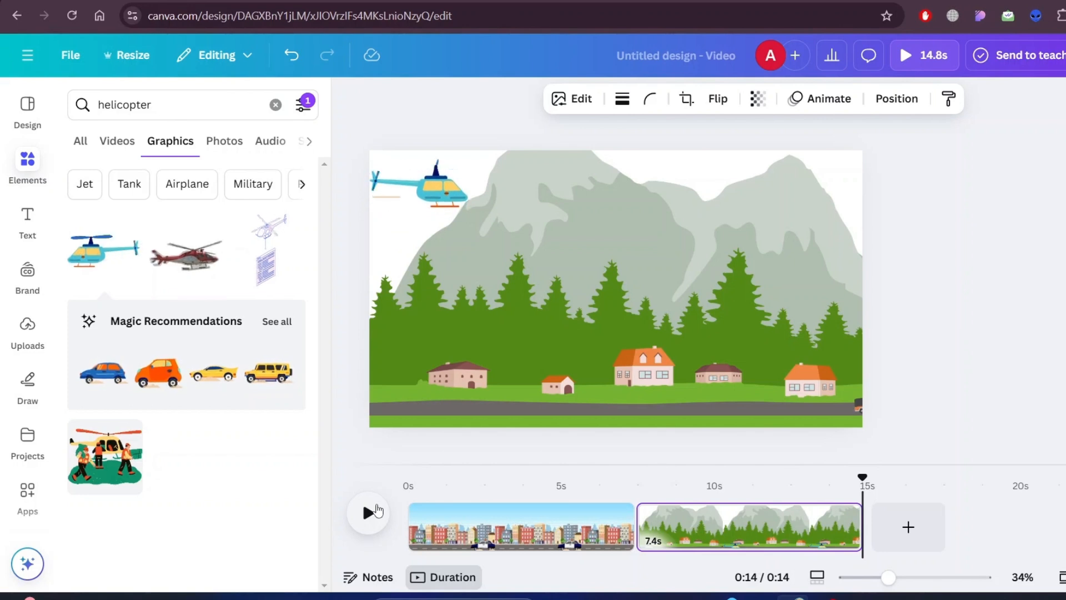
right_click(788, 525)
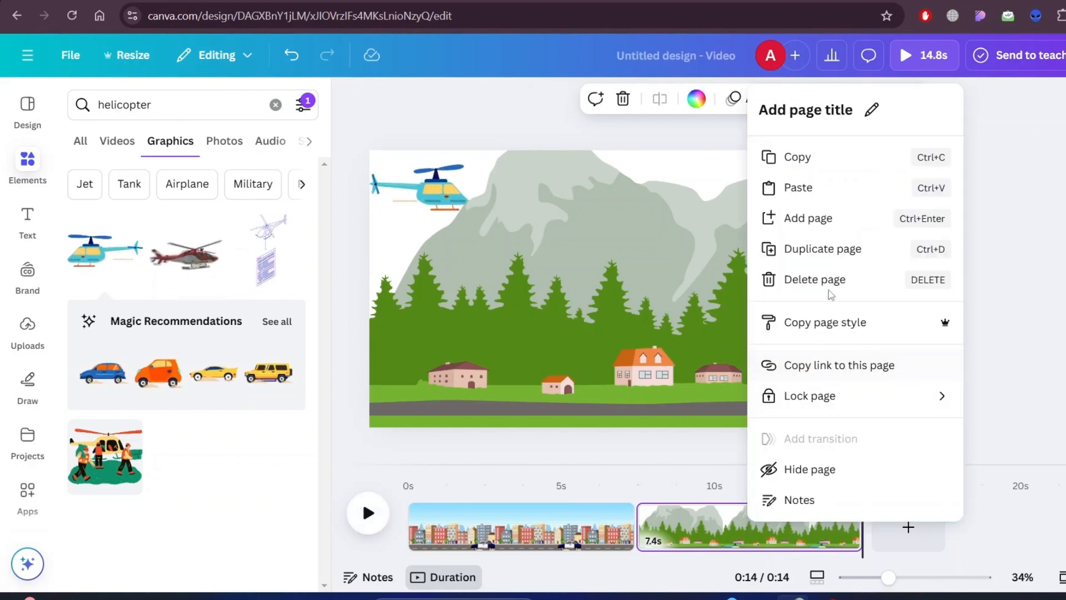
left_click(830, 249)
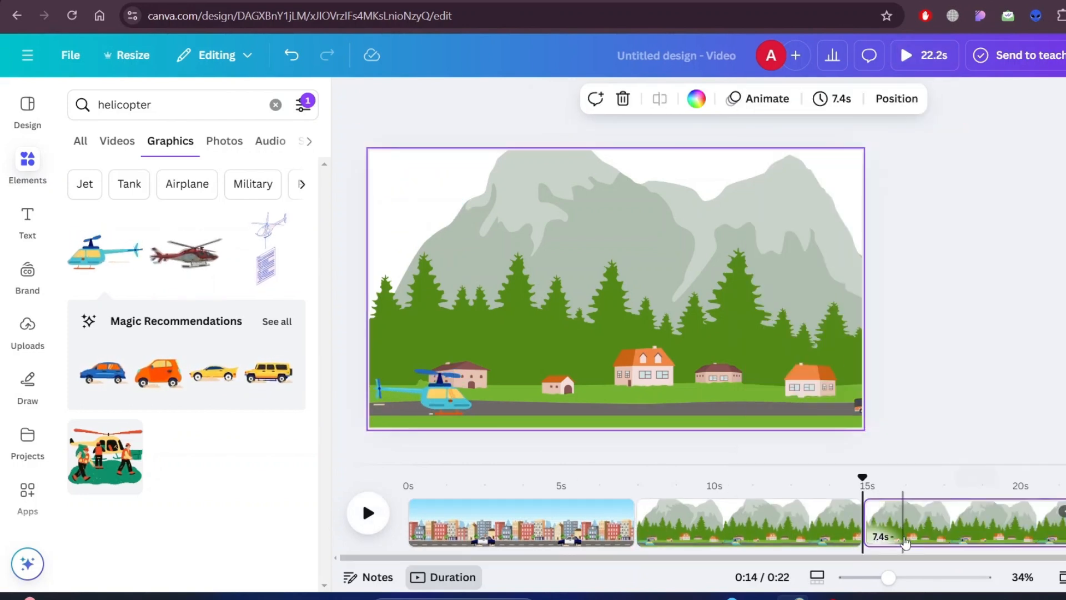
- Remove the helicopter's custom animation on the duplicated page and move the helicopter to the scene's upper-left corner
left_click(462, 401)
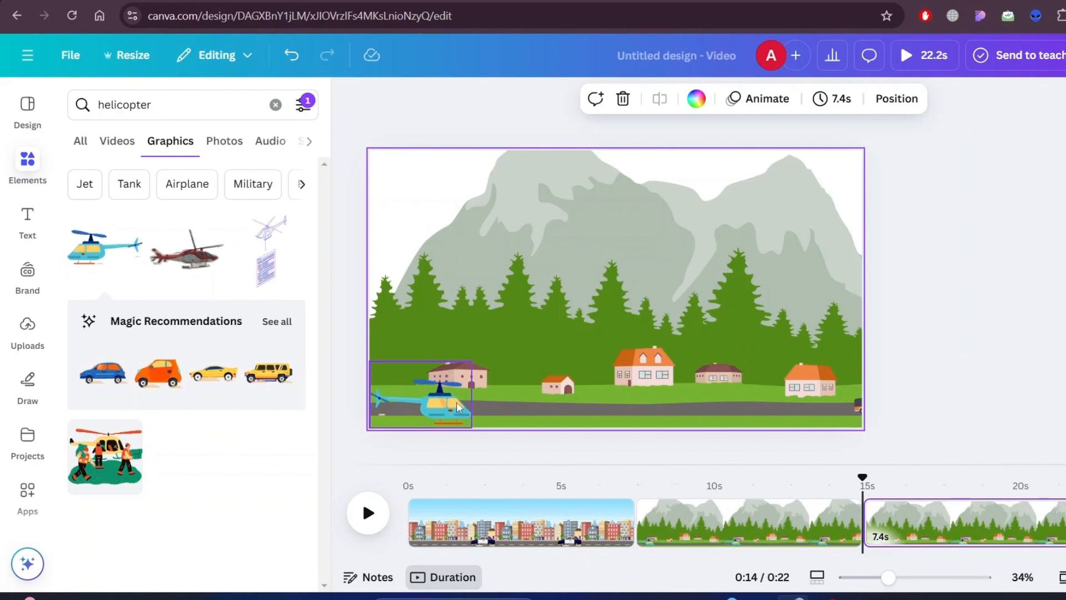
left_click(448, 402)
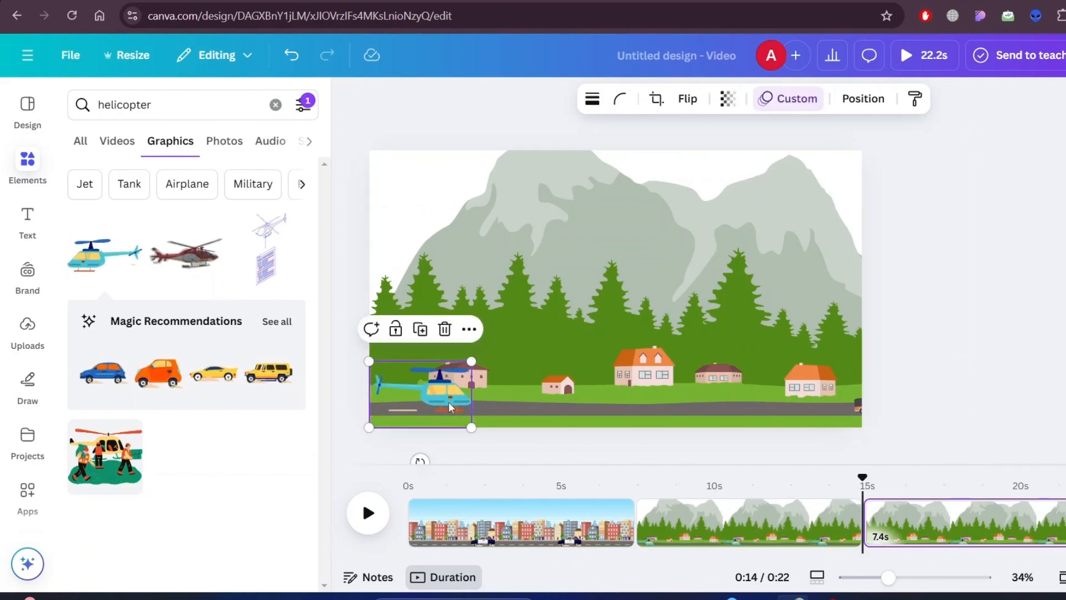
left_click(788, 99)
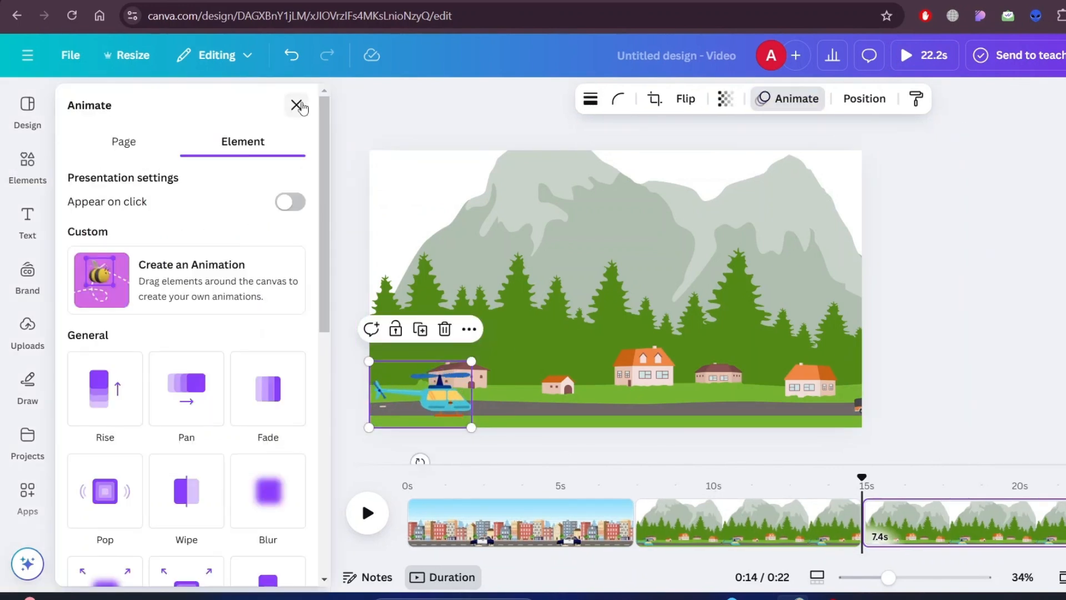
left_click(296, 106)
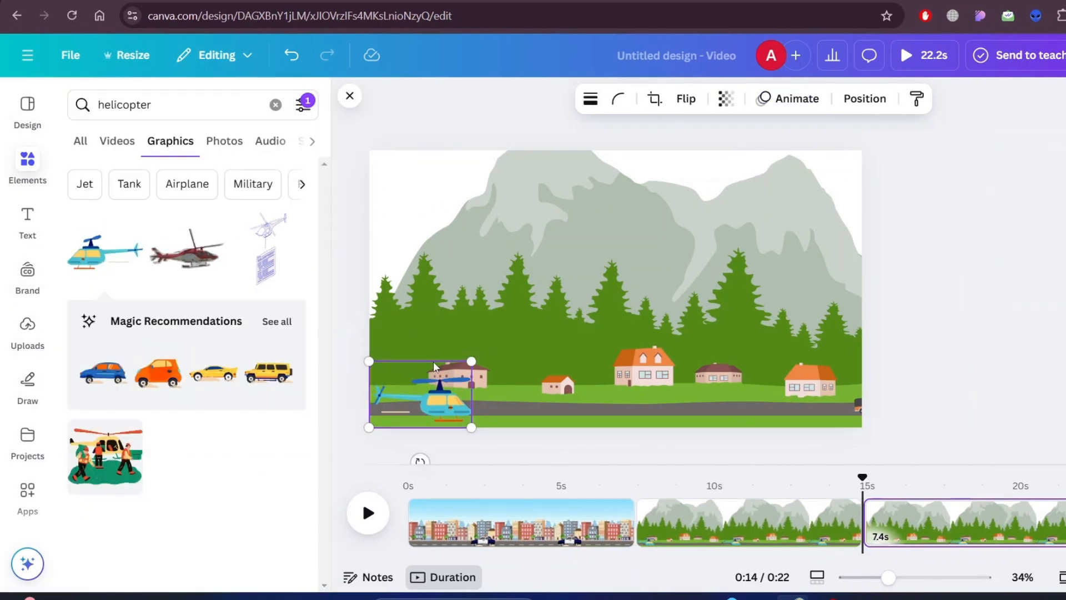
left_click_drag(434, 386, 433, 175)
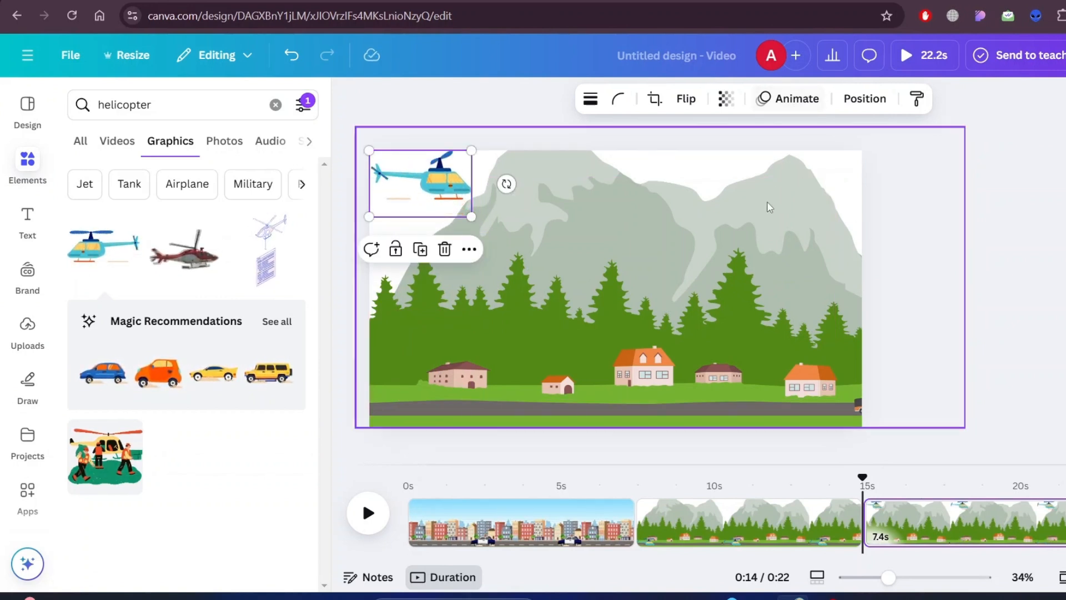
left_click(711, 241)
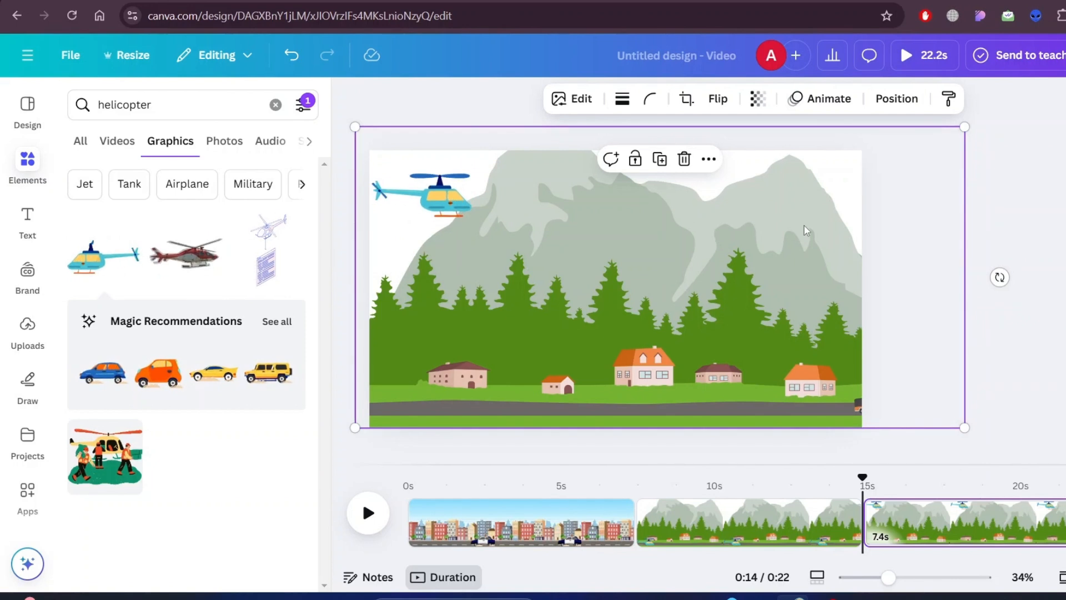
- Create a custom animation that slides the village background to the left on the duplicated page, and finish it
left_click(822, 105)
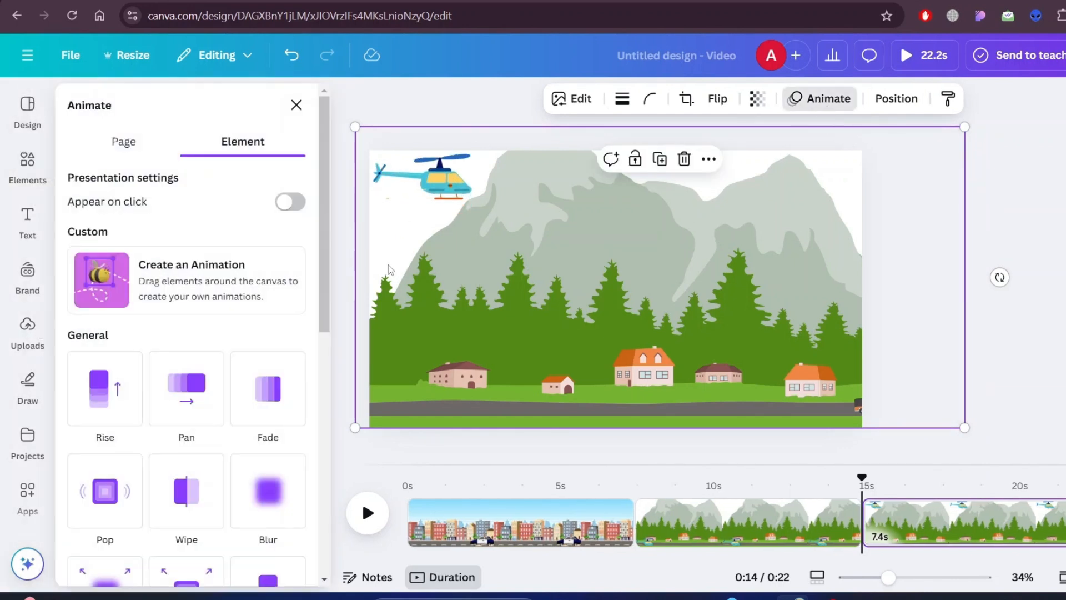
left_click(253, 276)
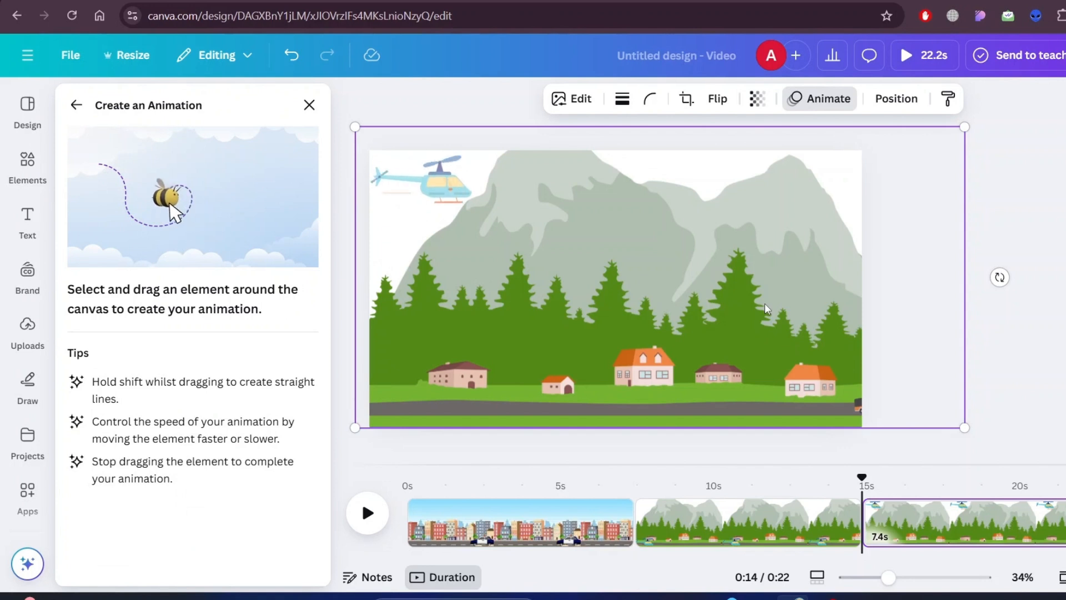
mouse_move(766, 304)
left_mouse_down()
mouse_move(652, 305)
mouse_move(664, 264)
left_mouse_up()
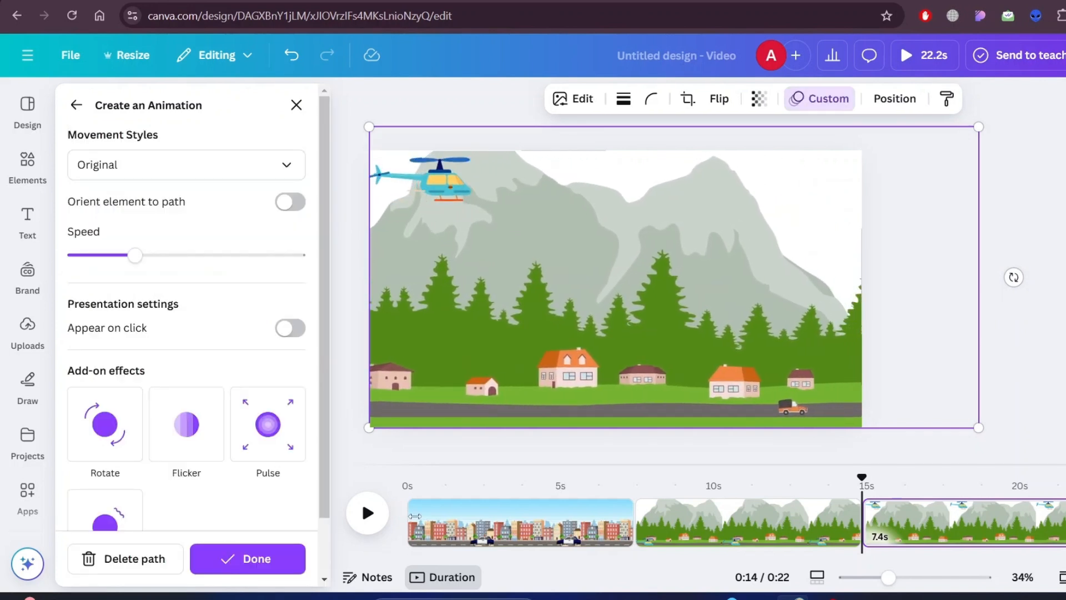
left_click(266, 562)
- Create a custom animation that flies the helicopter to the right across the sky, with the movement style set to Steady
left_click(427, 189)
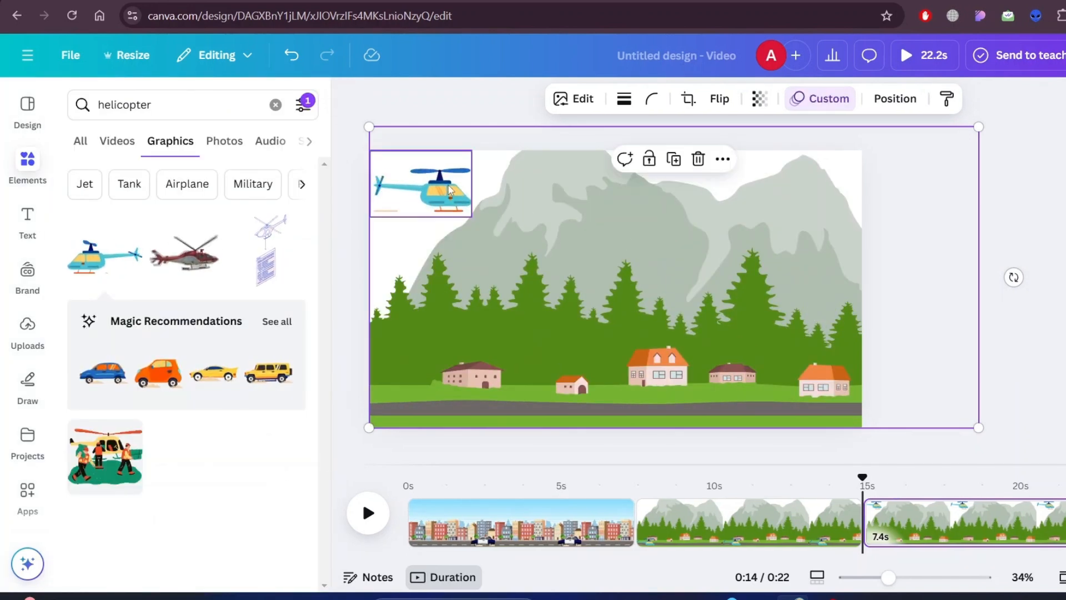
left_click(768, 105)
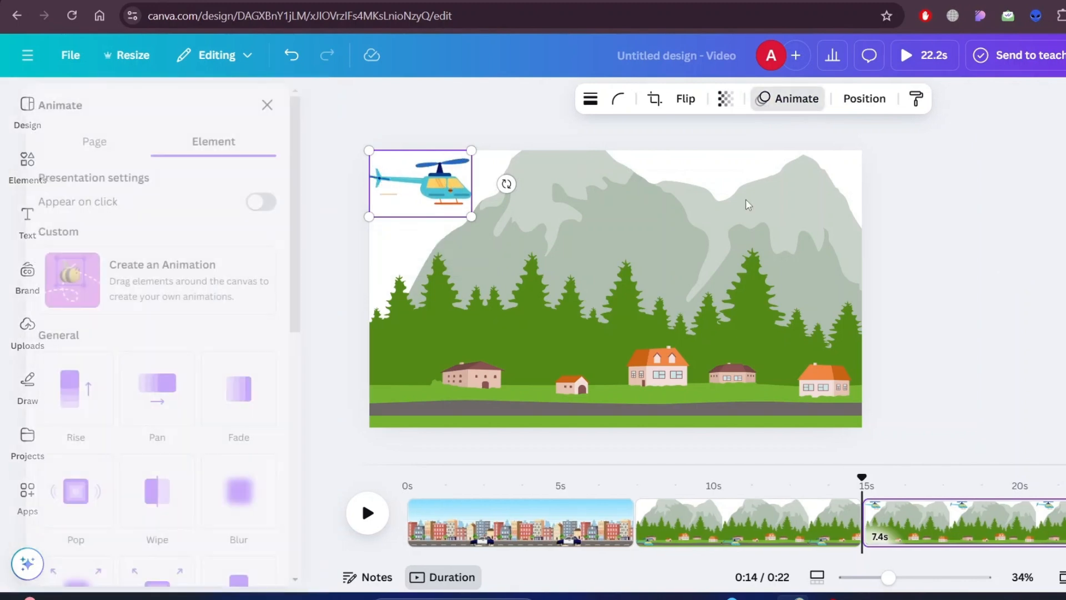
left_click(217, 277)
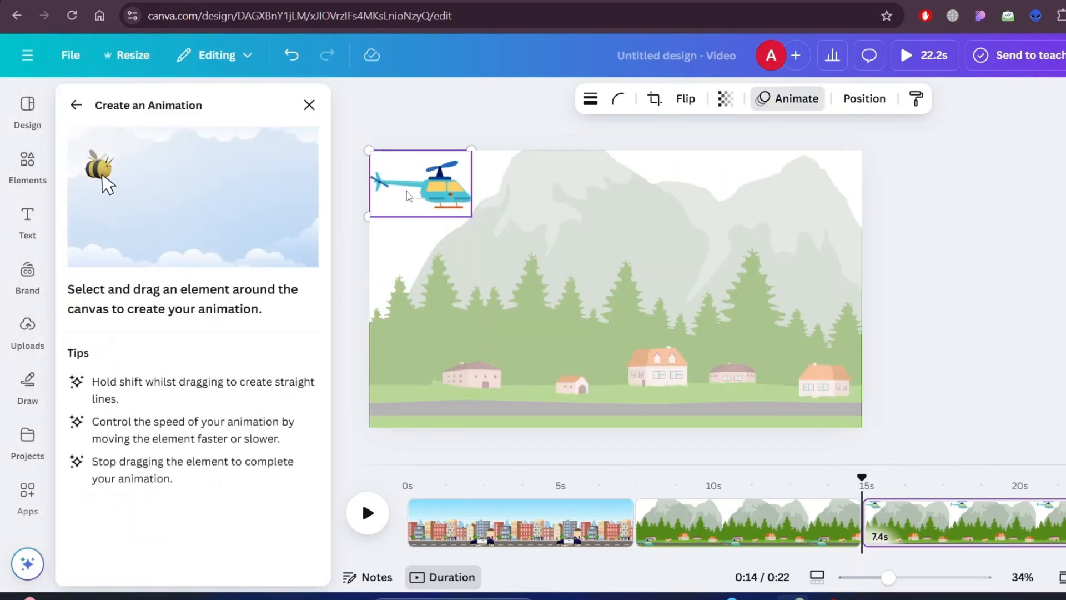
left_click_drag(489, 192, 698, 198)
left_click(192, 165)
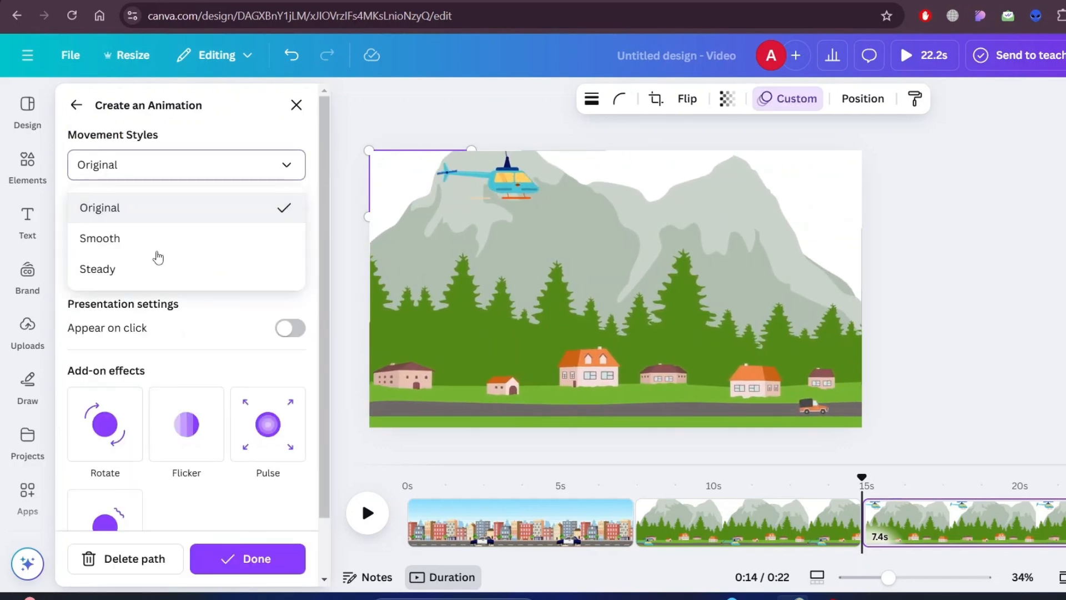
left_click(148, 269)
left_click(270, 558)
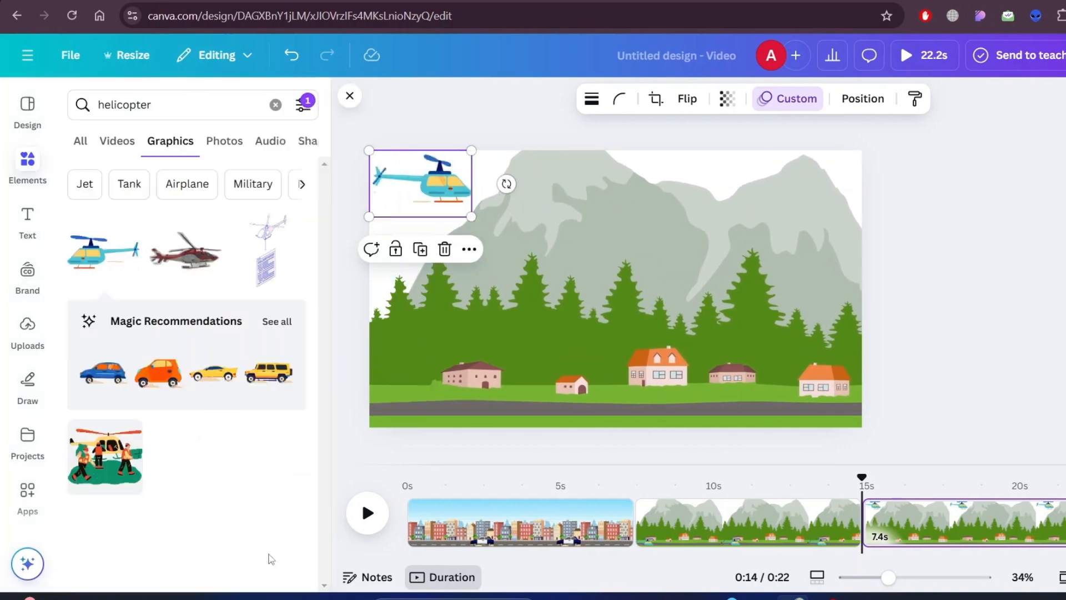
- Set the village background animation's movement style to Steady, finish the animation and play the scene
left_click(640, 302)
left_click(852, 105)
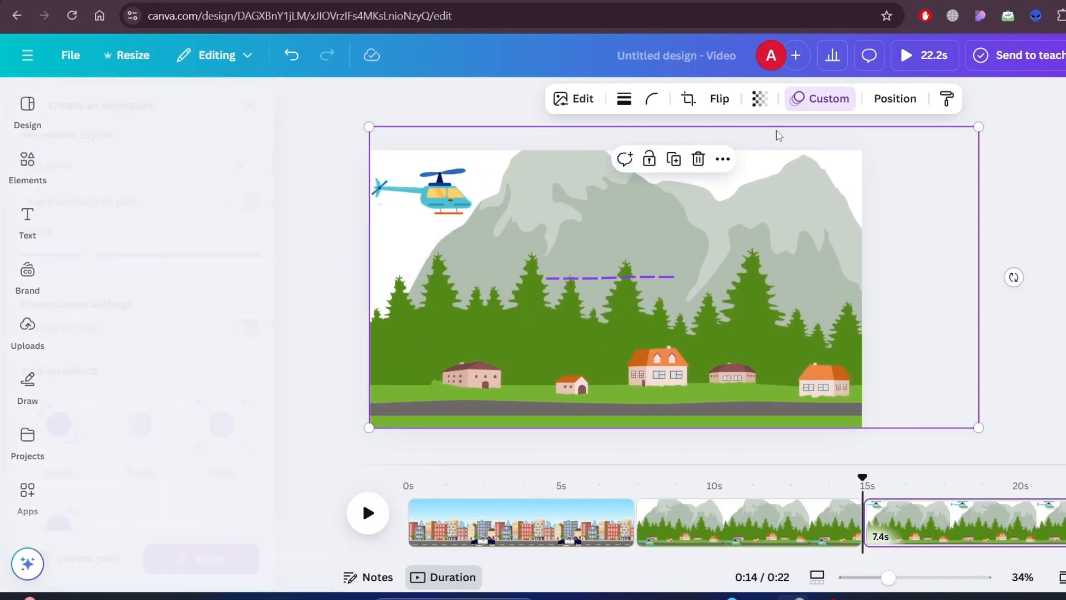
left_click(177, 172)
left_click(144, 269)
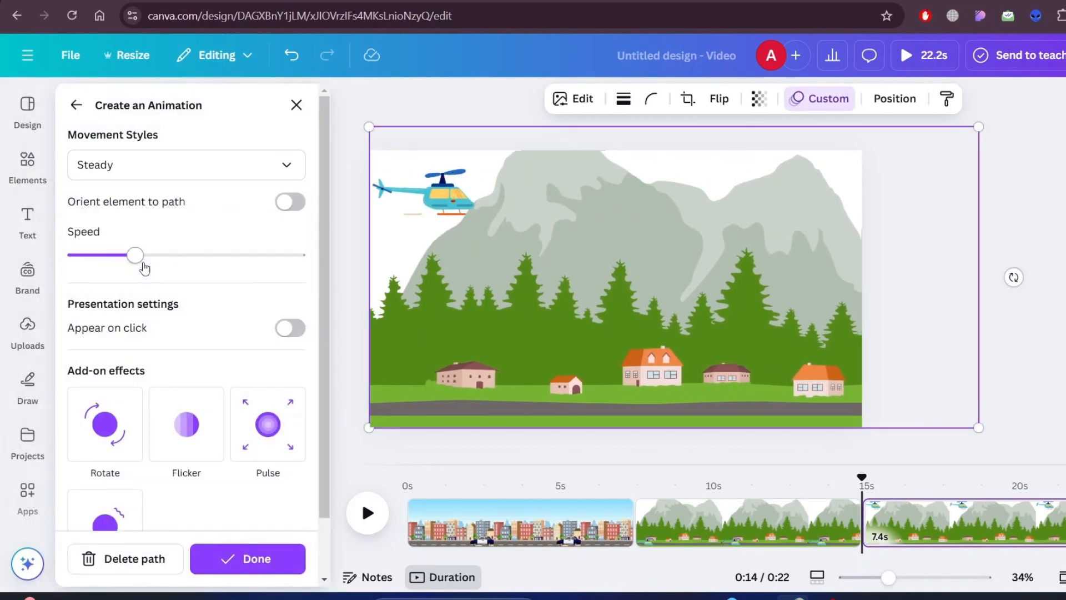
left_click(228, 557)
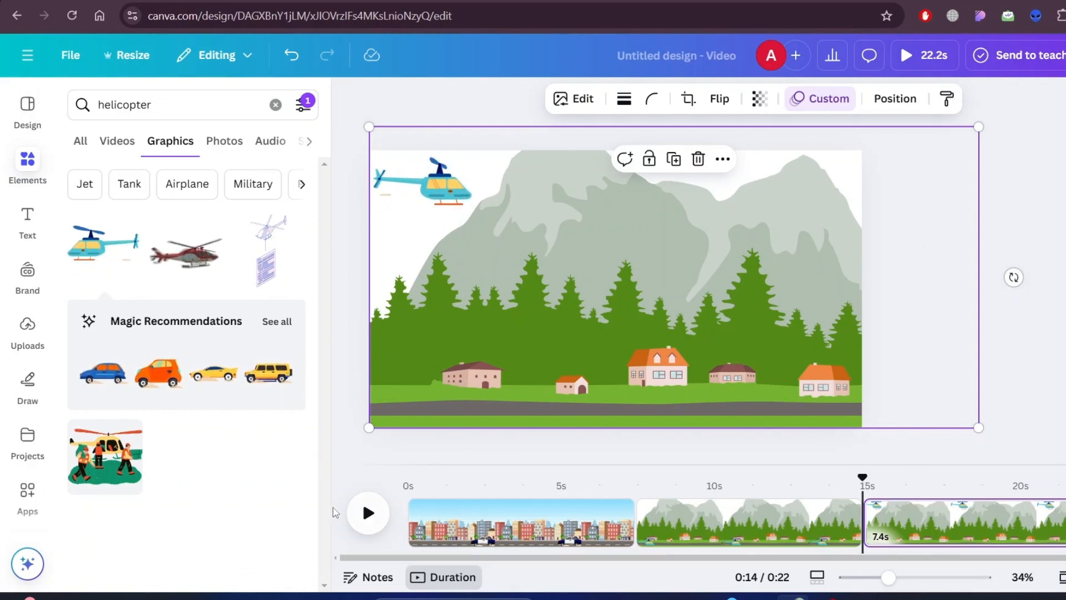
left_click(364, 514)
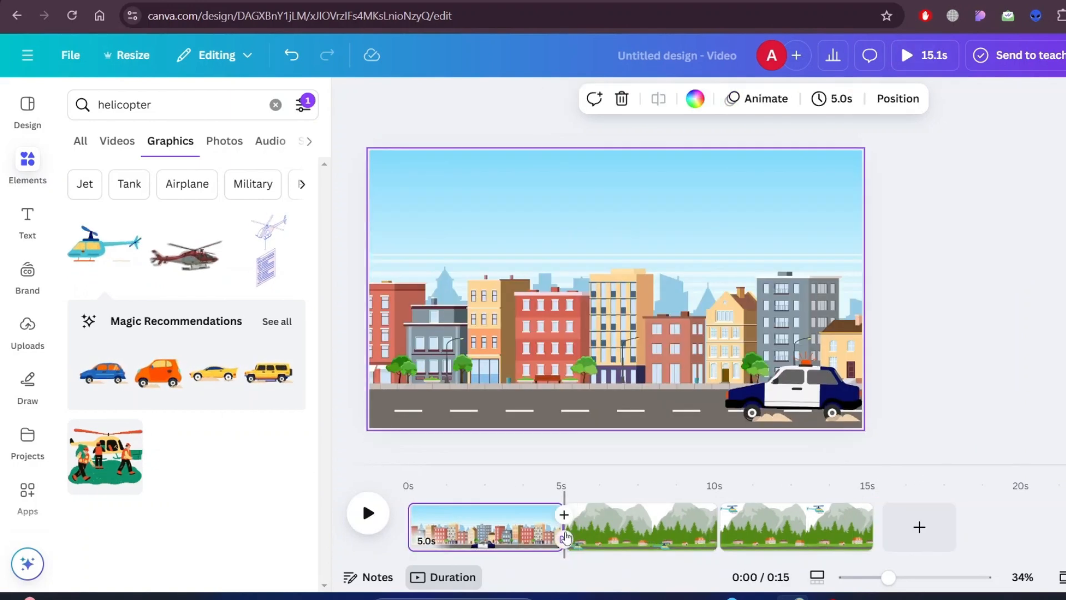
- Add a Match & Move transition between the city page and the first village page, with a duration of 0.3 seconds
left_click(564, 515)
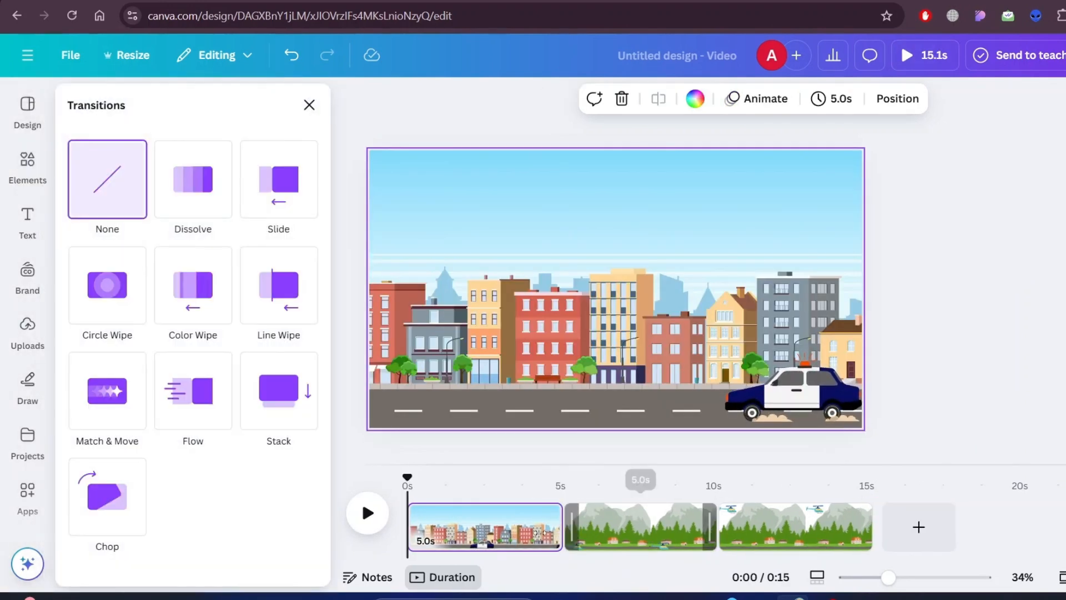
left_click(102, 413)
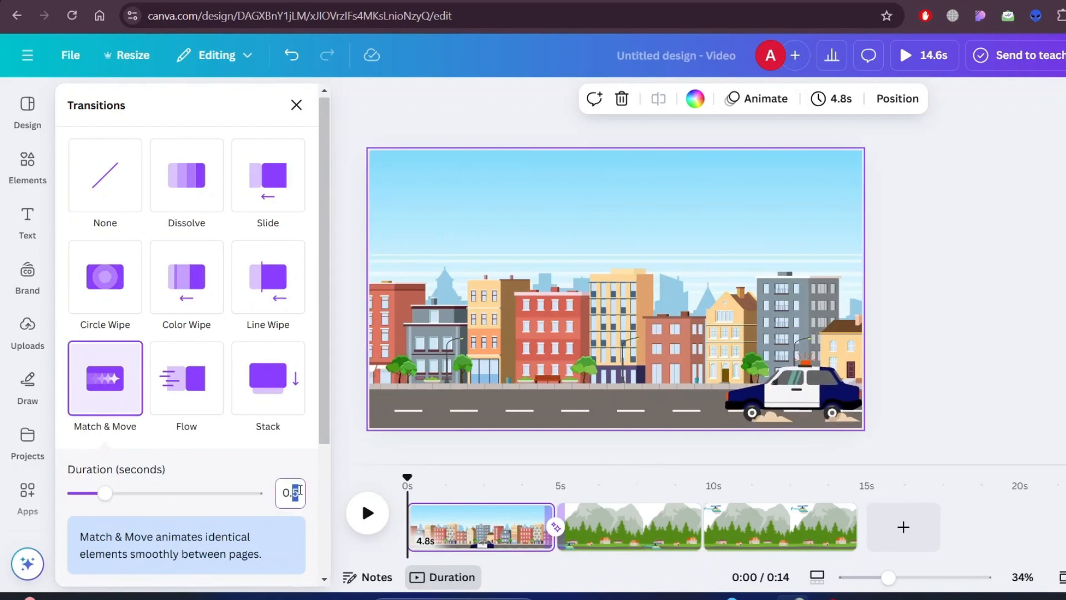
left_click(285, 464)
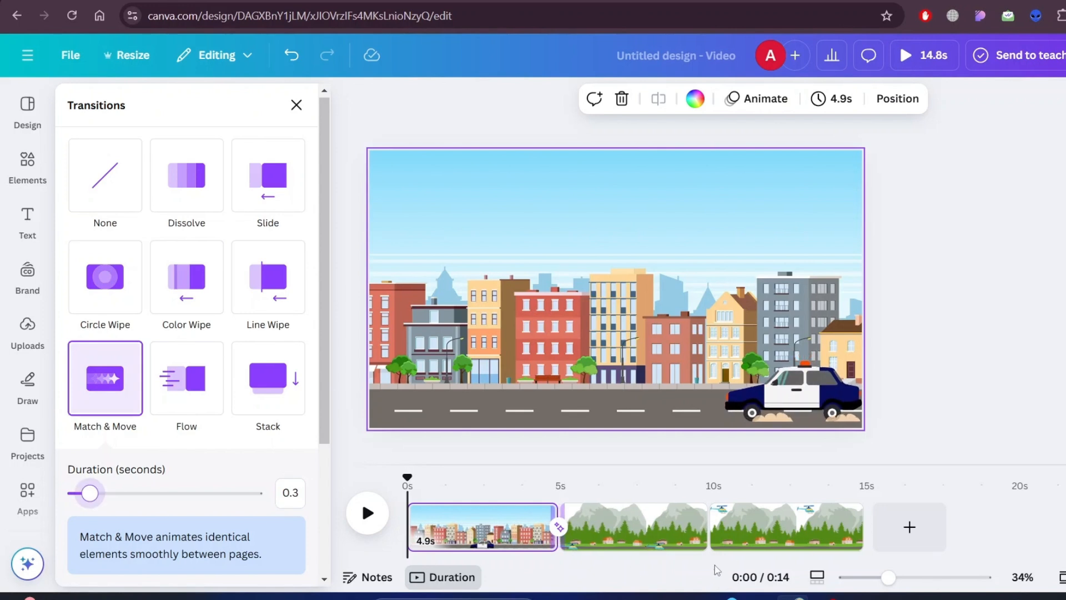
- Add a 0.3-second Match & Move transition between the two village pages and preview the video from the beginning
left_click(709, 539)
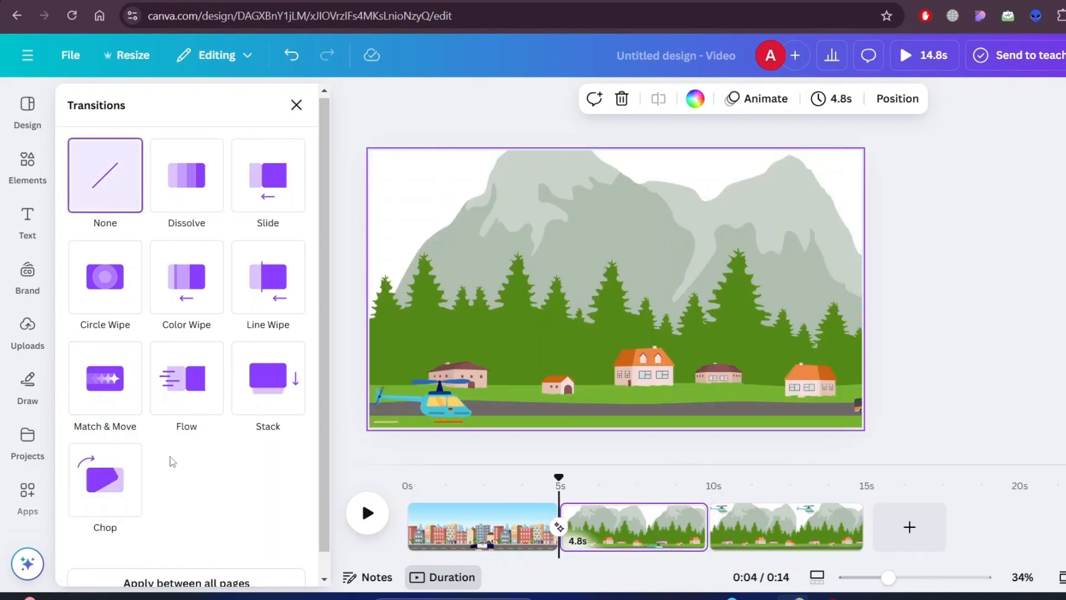
left_click(97, 389)
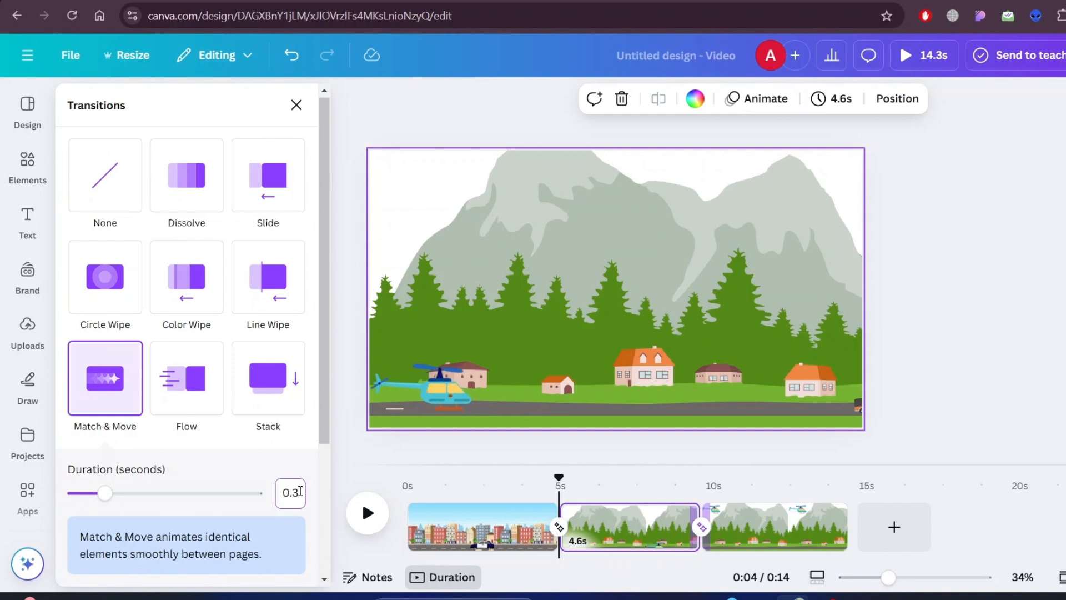
left_click(256, 469)
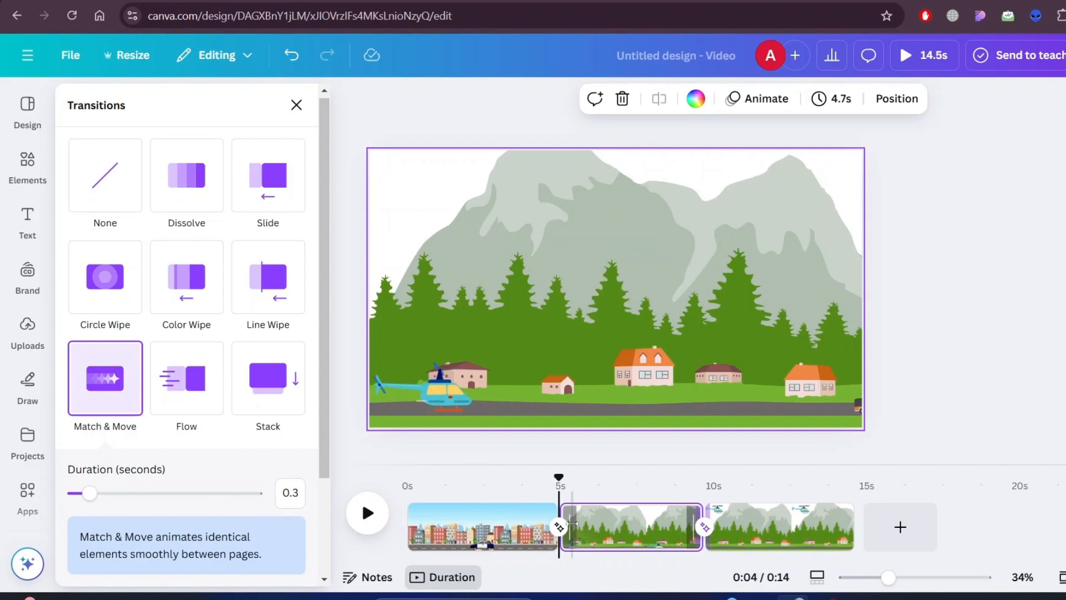
left_click_drag(558, 477, 422, 477)
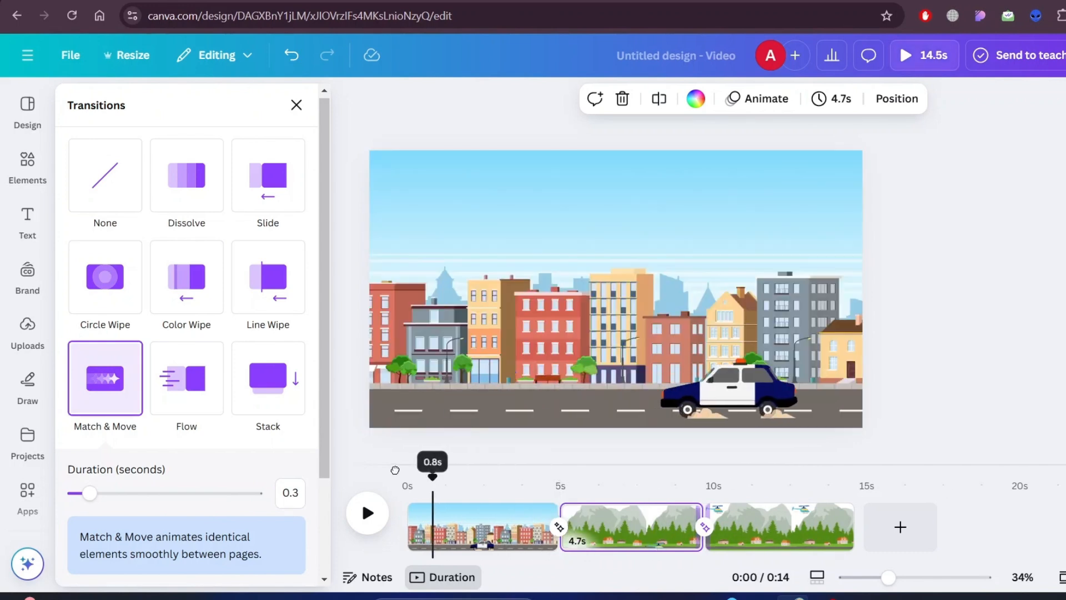
left_click(368, 512)
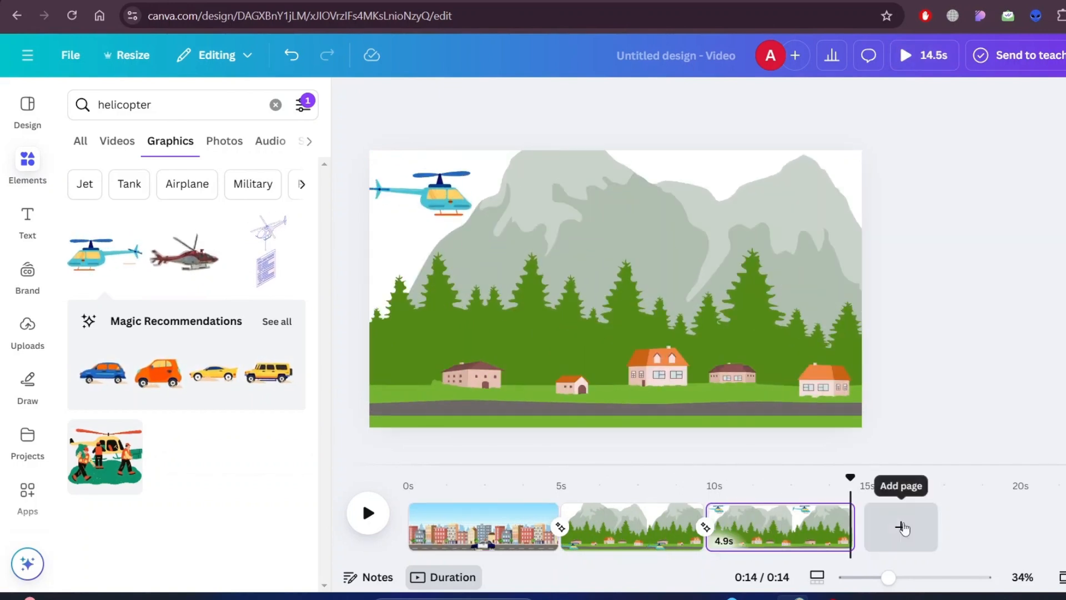
- Add a new page at the end of the video and set its background color to black
left_click(901, 526)
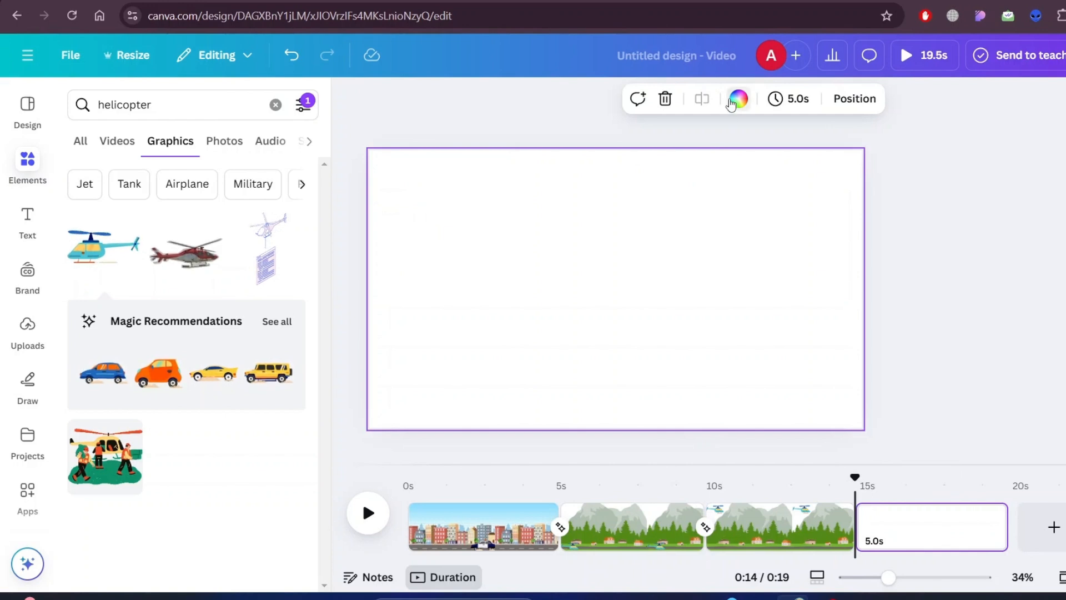
left_click(738, 99)
scroll(203, 440, "down", 4)
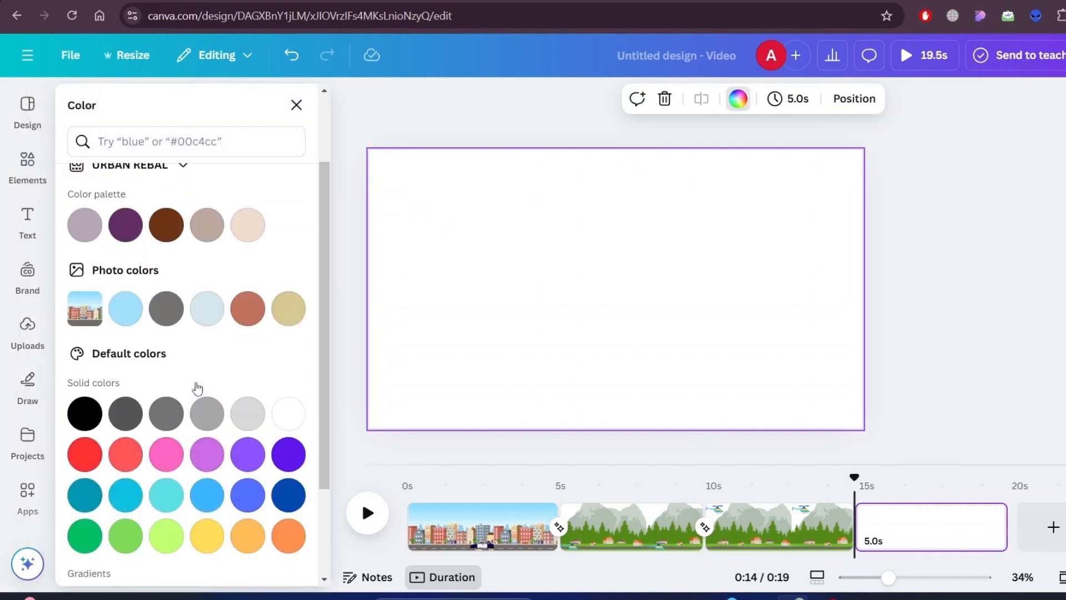
left_click(89, 286)
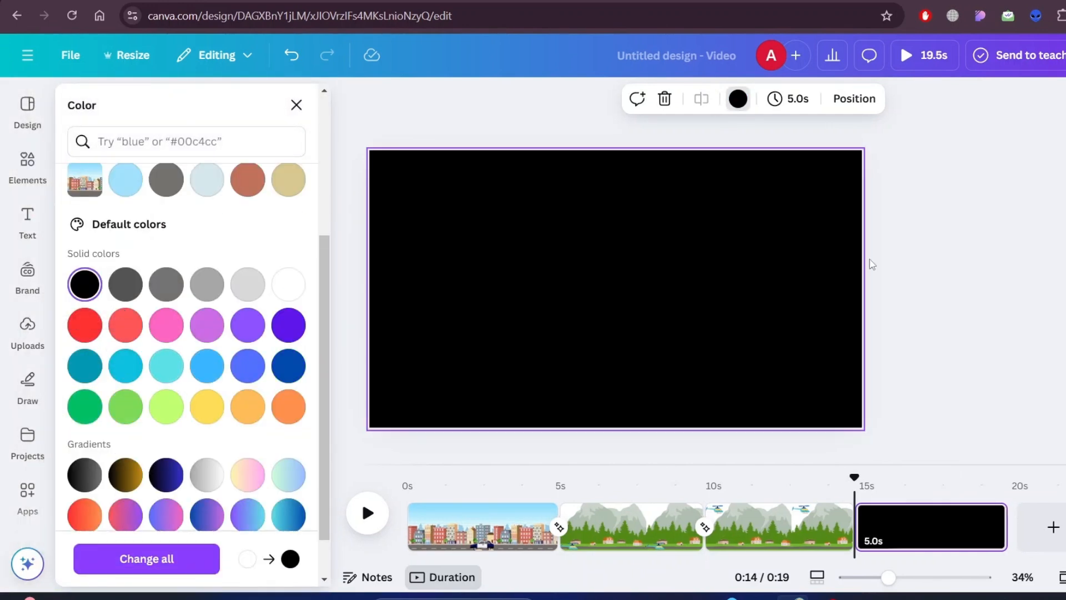
- Search the graphics elements for "fire" and filter the results to animated ones
left_click(216, 113)
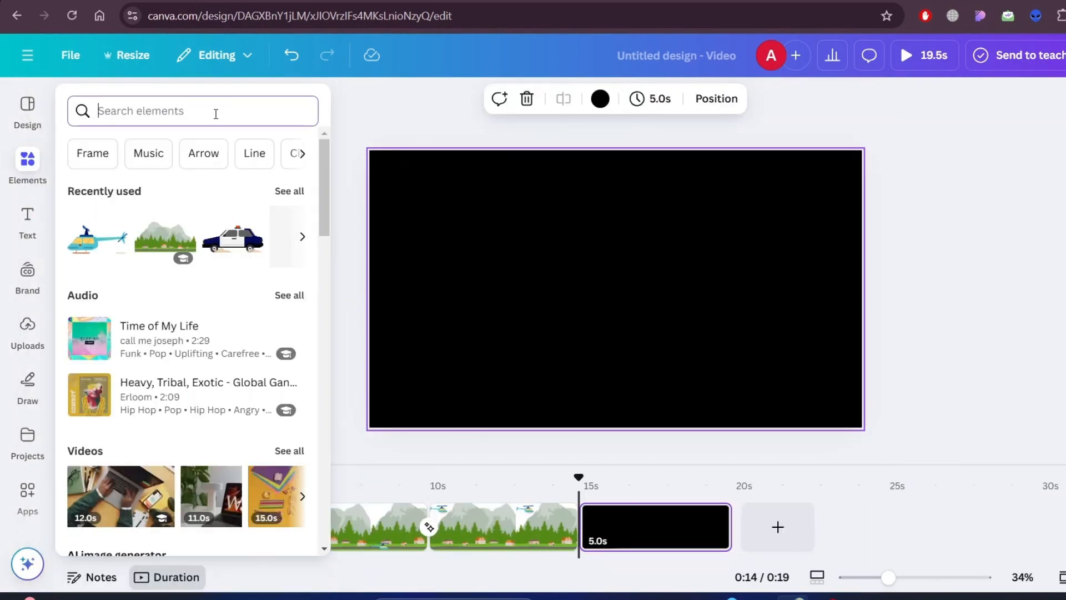
type("fire")
key("Return")
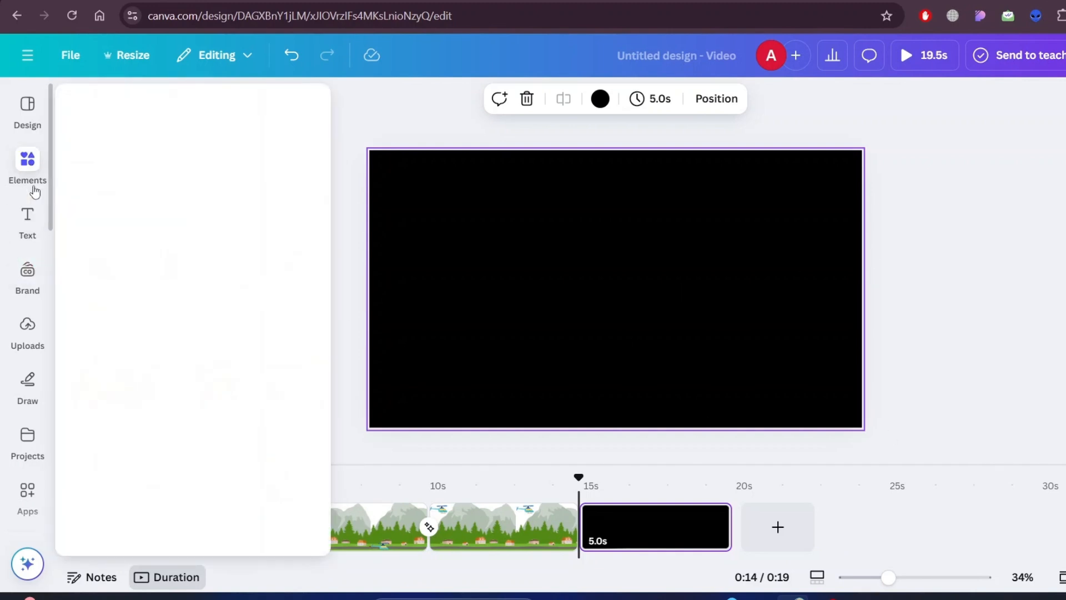
left_click(27, 161)
left_click(133, 146)
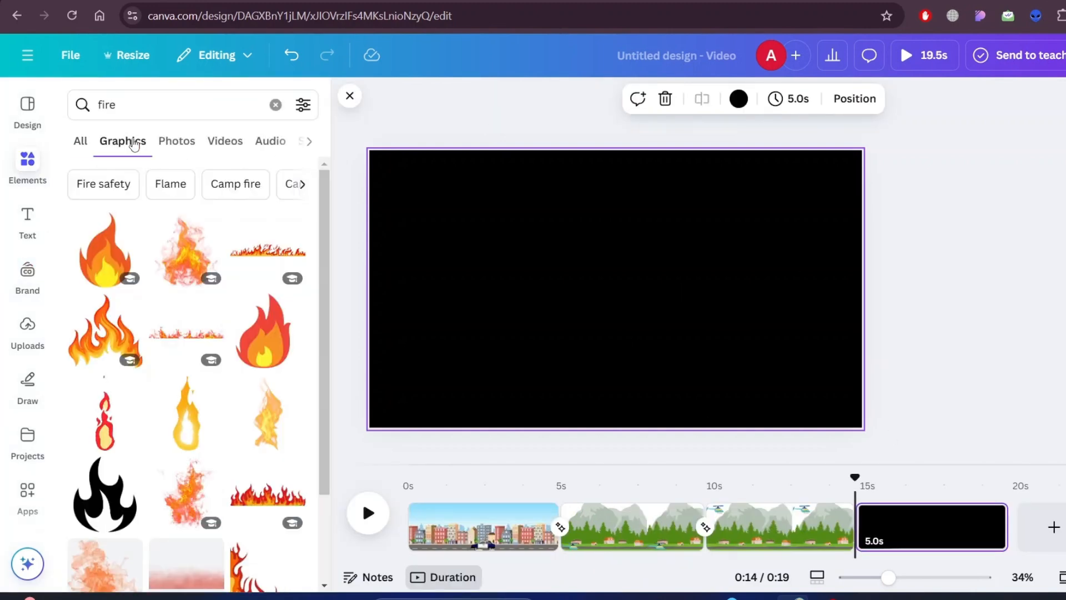
scroll(248, 372, "down", 6)
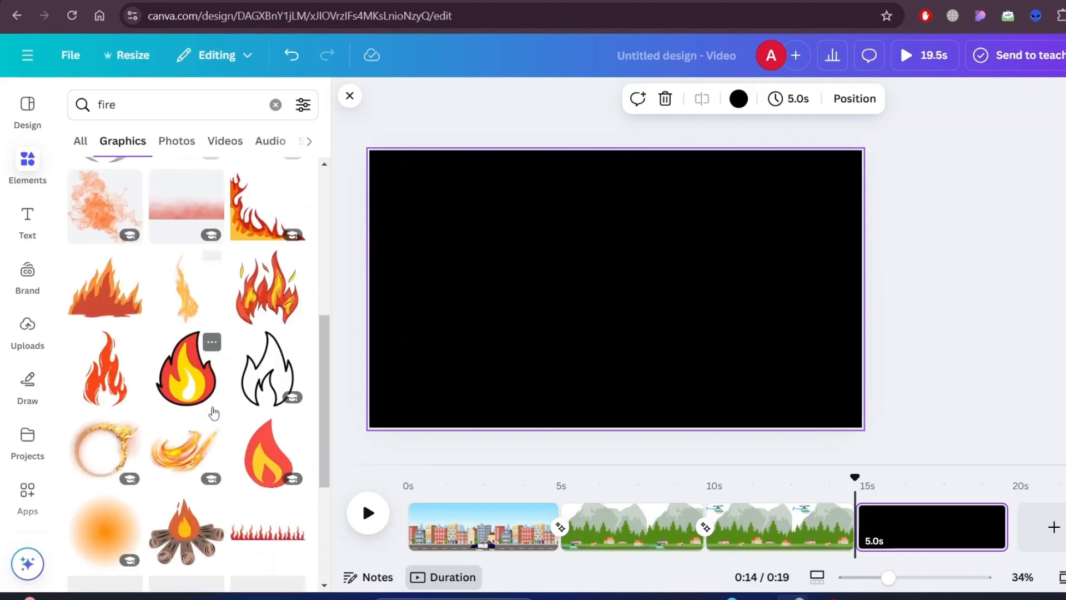
scroll(209, 411, "up", 6)
left_click(303, 106)
scroll(124, 261, "down", 3)
left_click(123, 259)
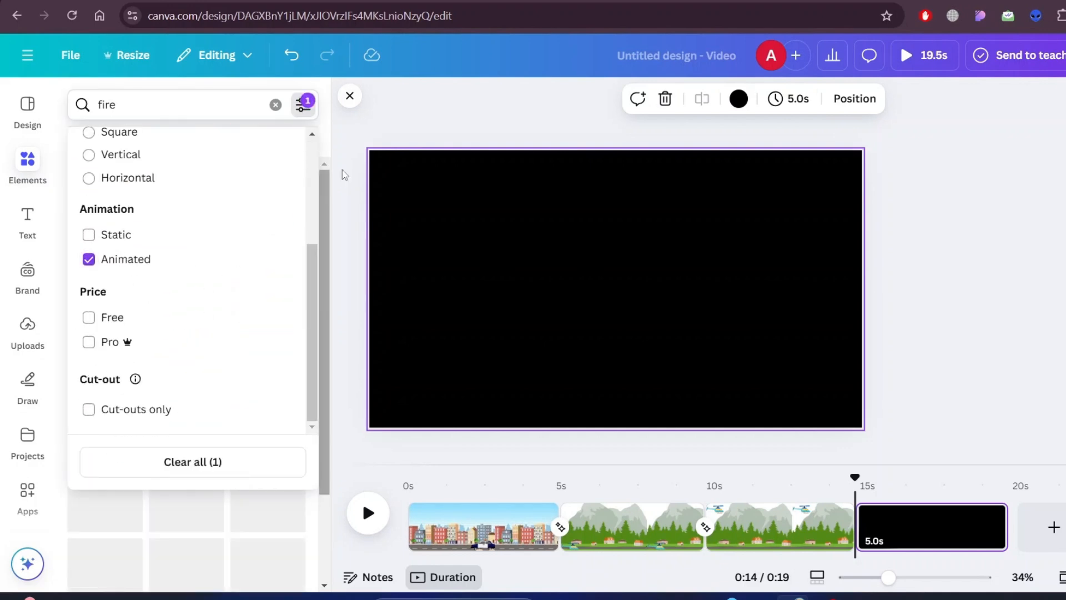
left_click(325, 162)
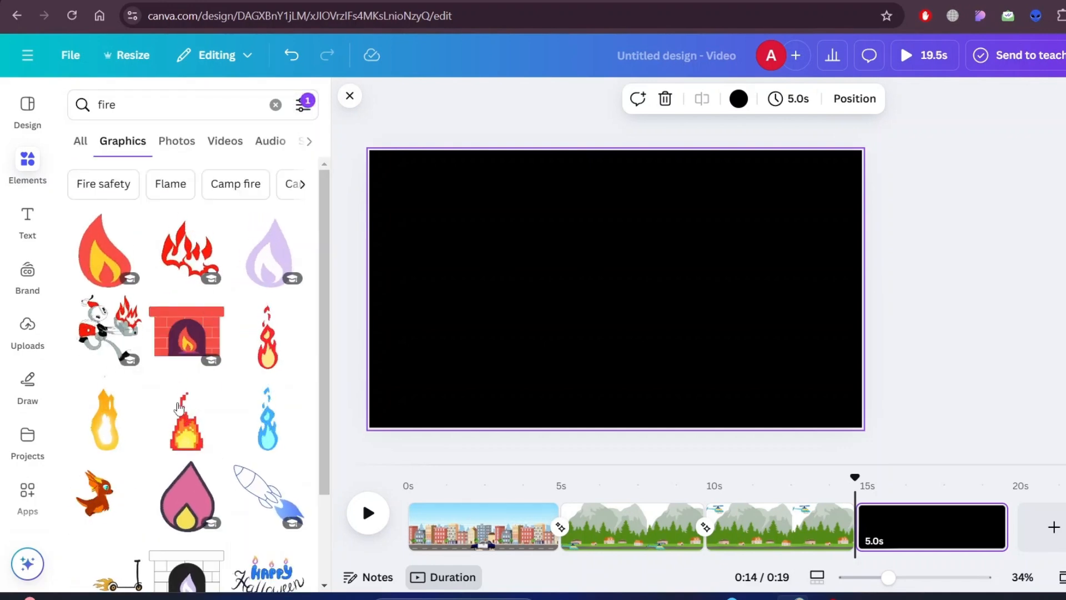
- Add the yellow-orange flame to the black page, shrink it, and place copies on the left and right sides
left_click(111, 437)
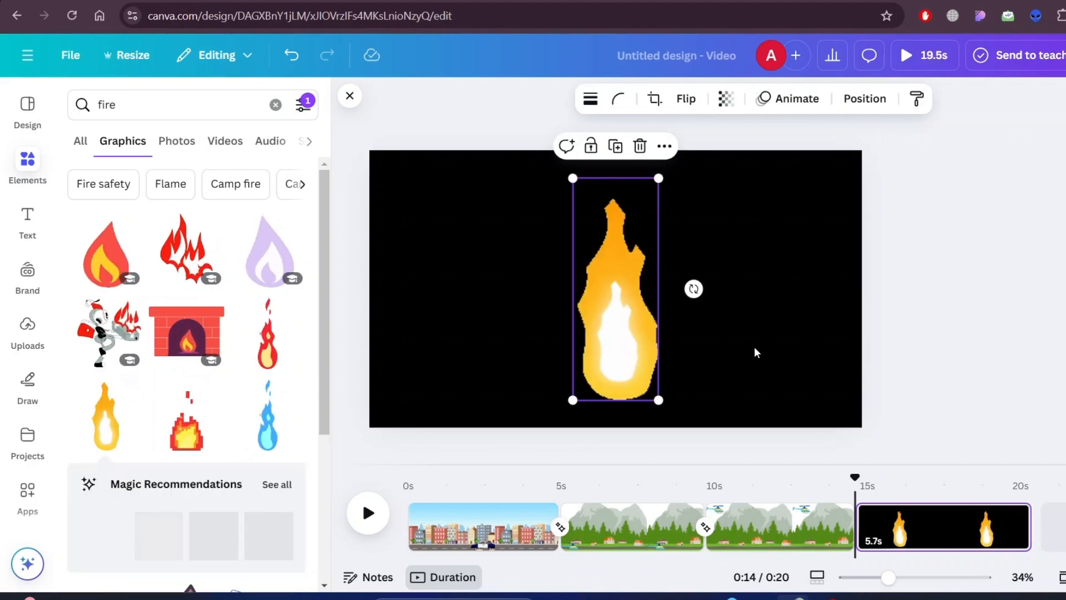
left_click_drag(656, 398, 552, 279)
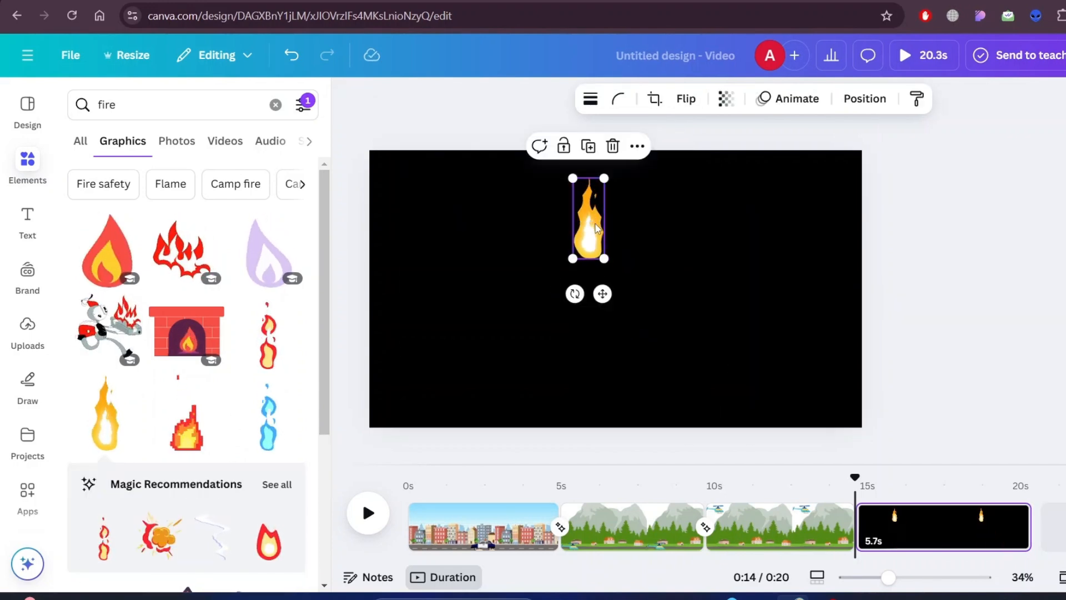
left_click_drag(594, 223, 446, 254)
left_click(441, 177)
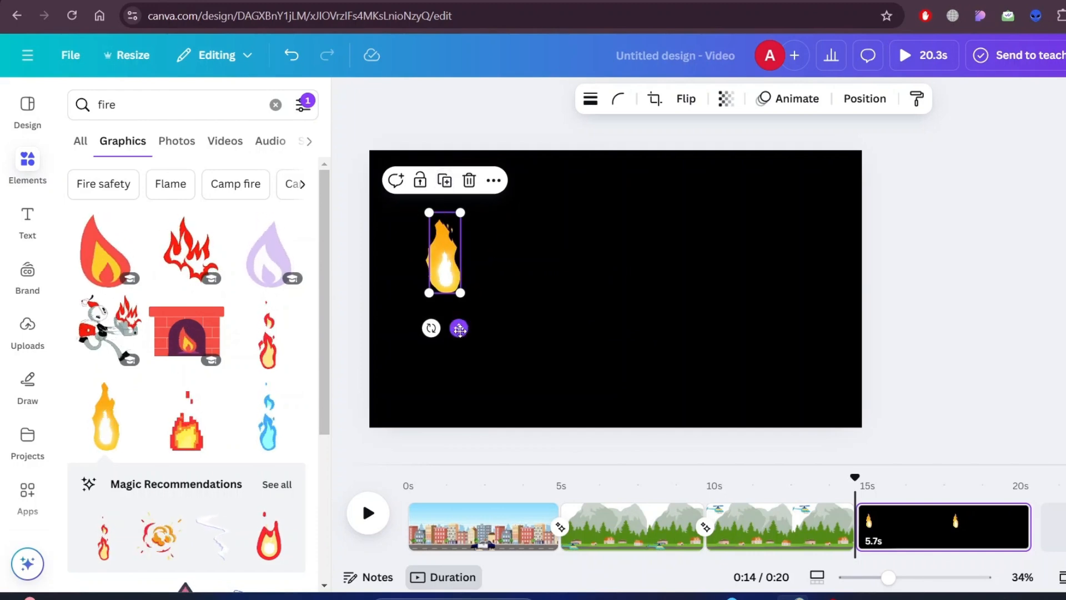
left_click_drag(454, 323, 495, 328)
left_click(441, 250)
left_click(601, 338)
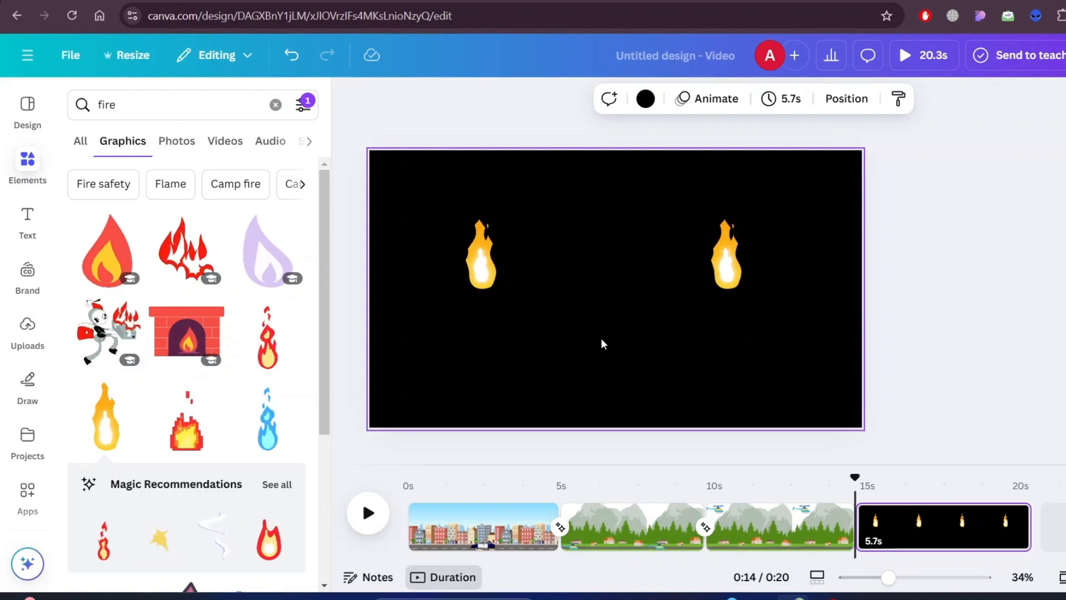
- Add a body text box between the two flames on the black page, keeping its placeholder text
left_click(1024, 351)
left_click(41, 228)
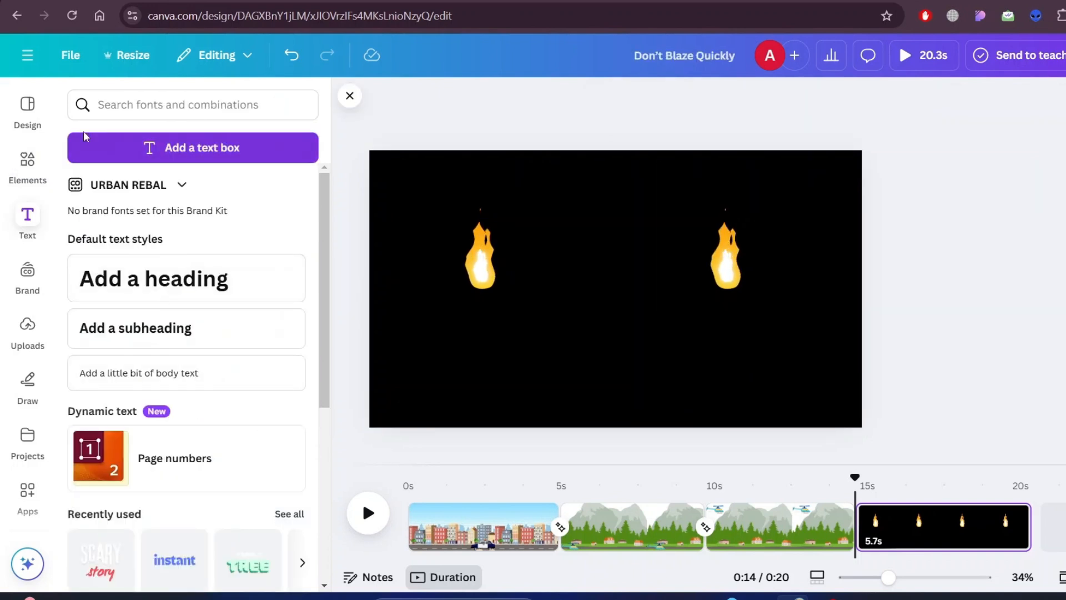
left_click(188, 380)
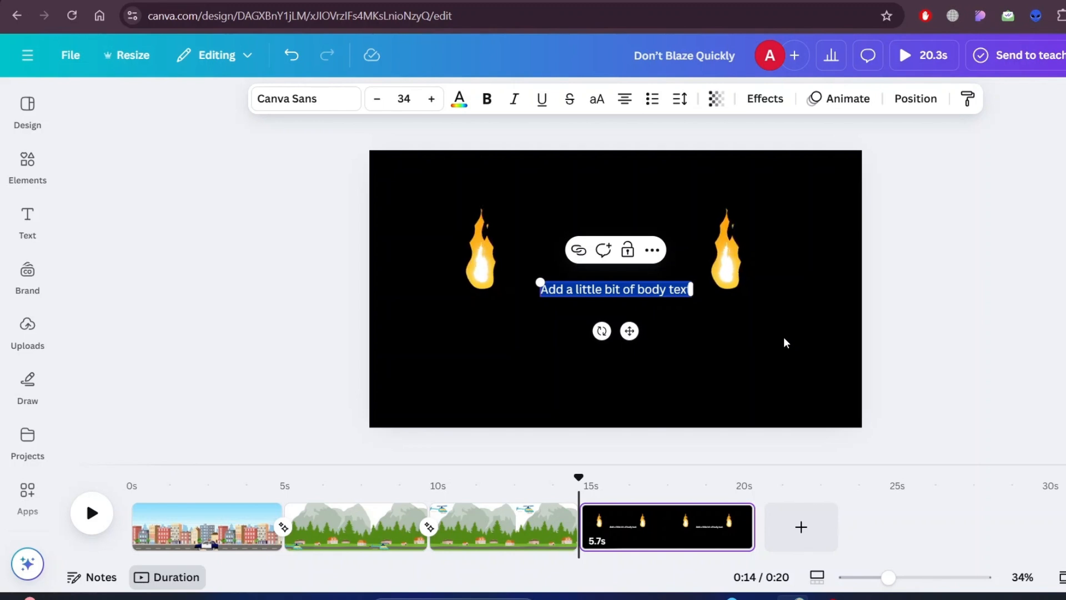
left_click(935, 295)
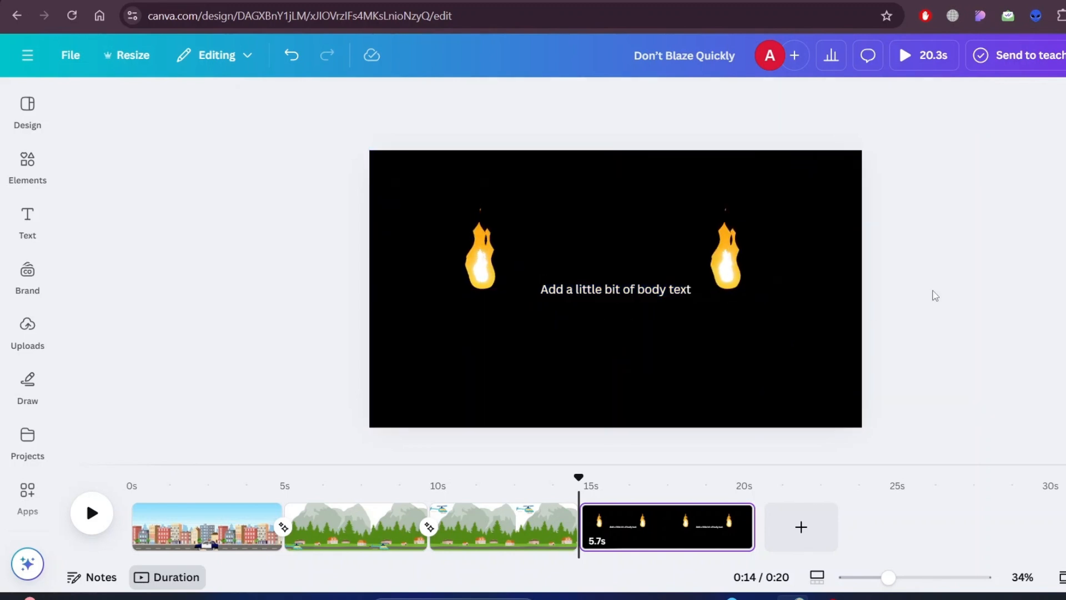
- Replace the placeholder text on the black page with "Don’t Blaze Quickly, Burn Steadily"
left_click(631, 298)
type("Don’t Blaze Qu")
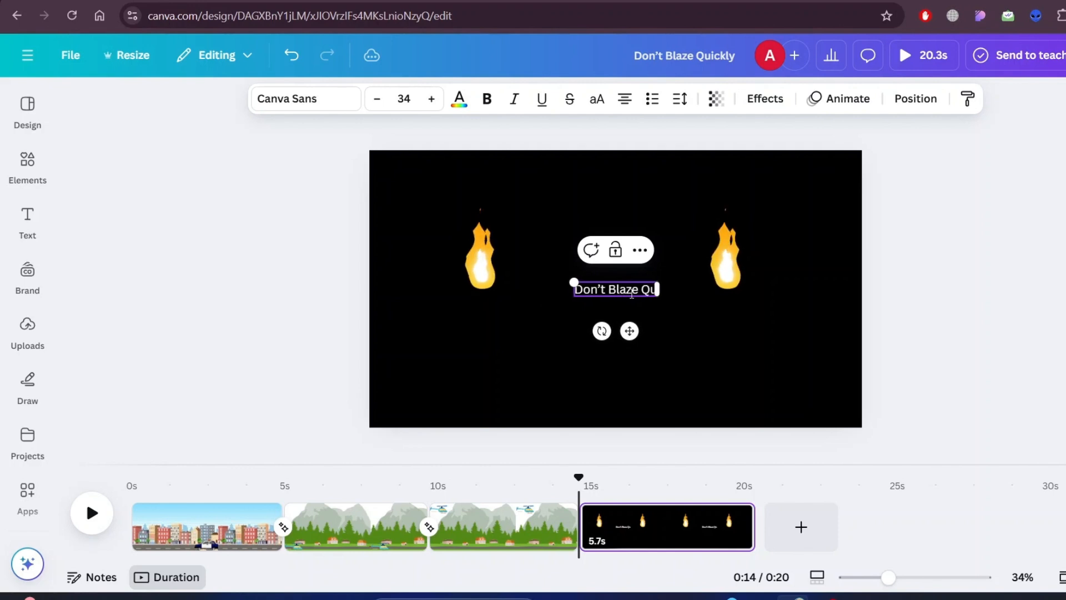
type("ickly, Burn S")
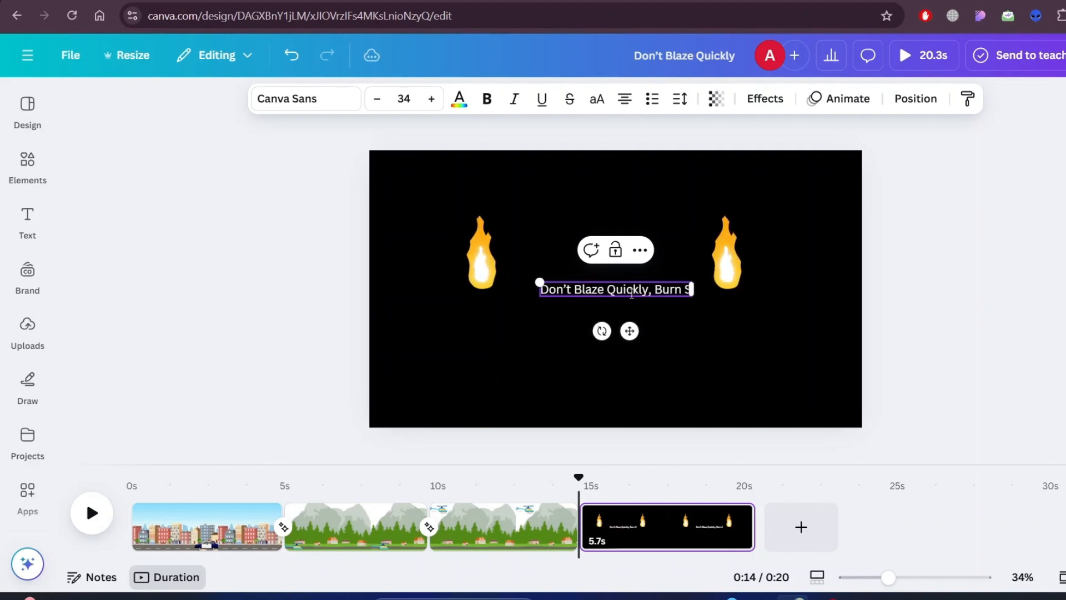
type("teadily")
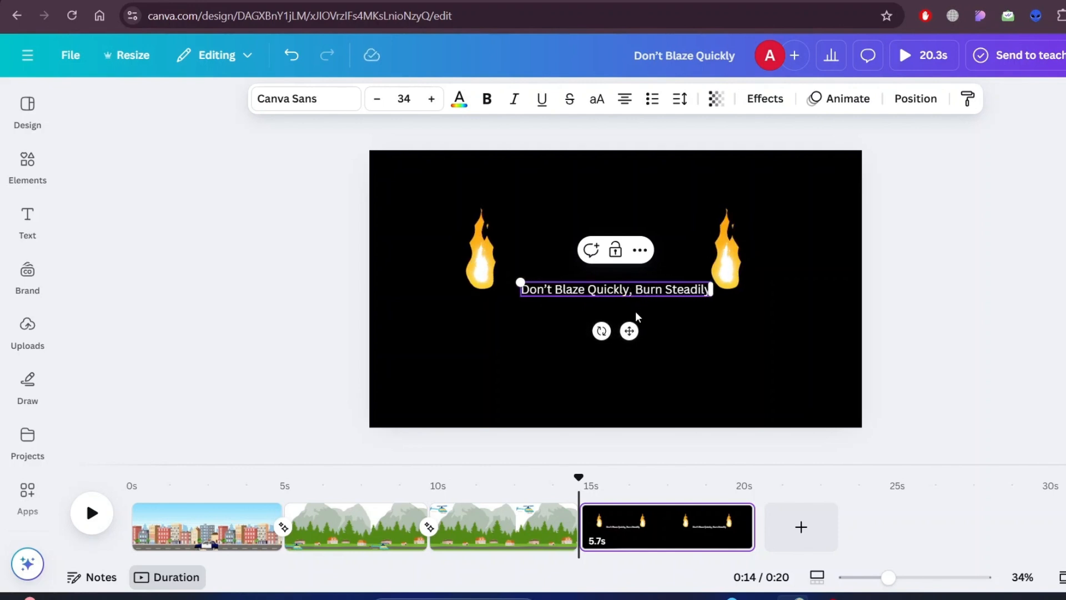
- Move the slogan below the two flames, enlarge it to size 54.8 and center it horizontally
left_click_drag(626, 333, 614, 392)
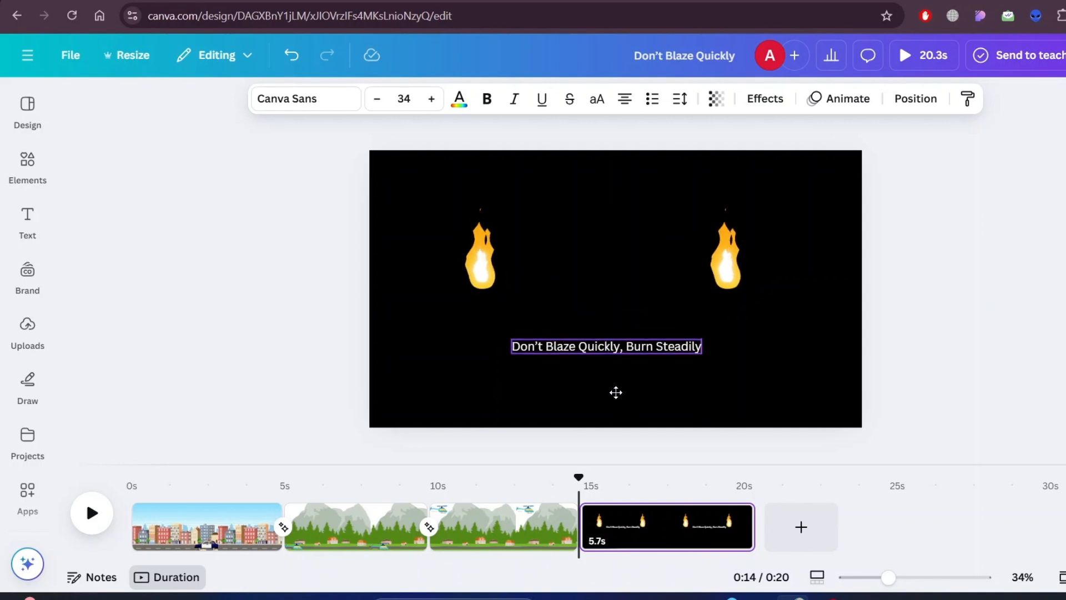
left_click_drag(704, 346, 736, 346)
left_click_drag(511, 339, 378, 264)
left_click_drag(568, 386, 631, 383)
- Color the word "Quickly" red and the word "Steadily" green in the slogan
double_click(529, 336)
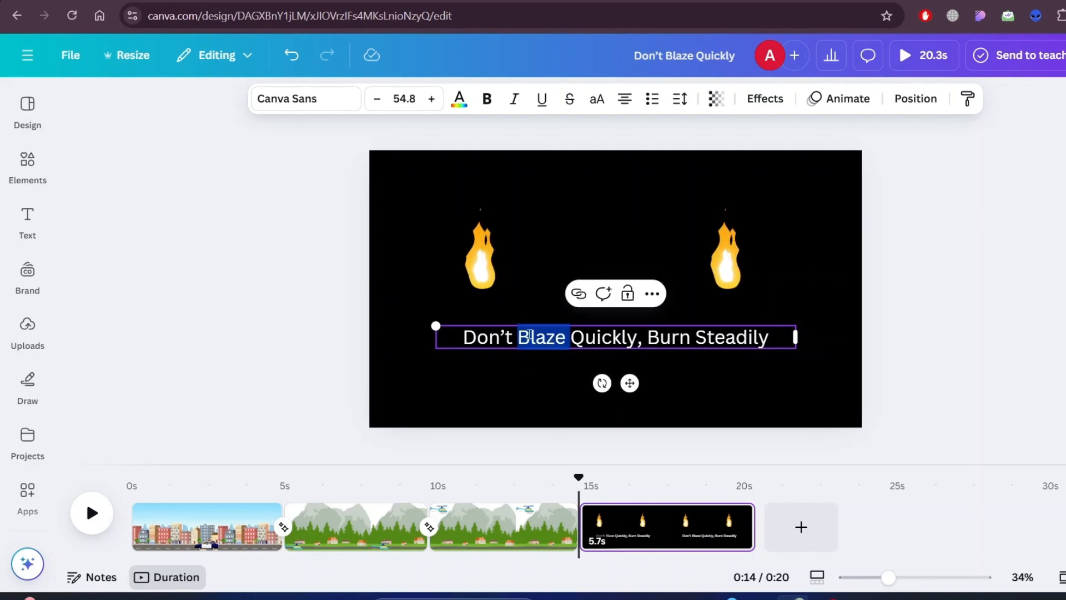
double_click(603, 339)
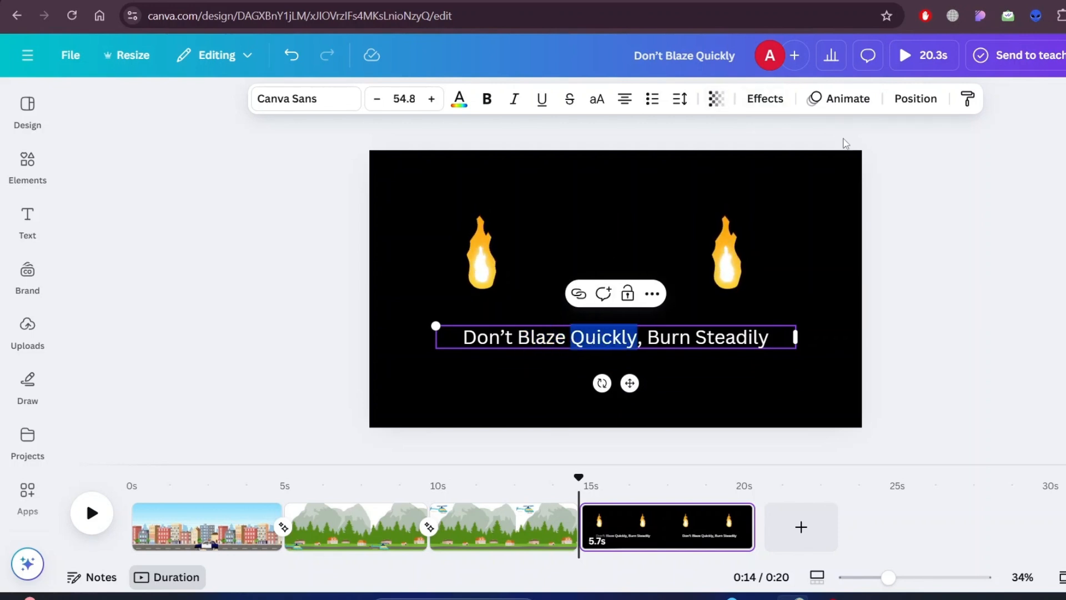
left_click(459, 98)
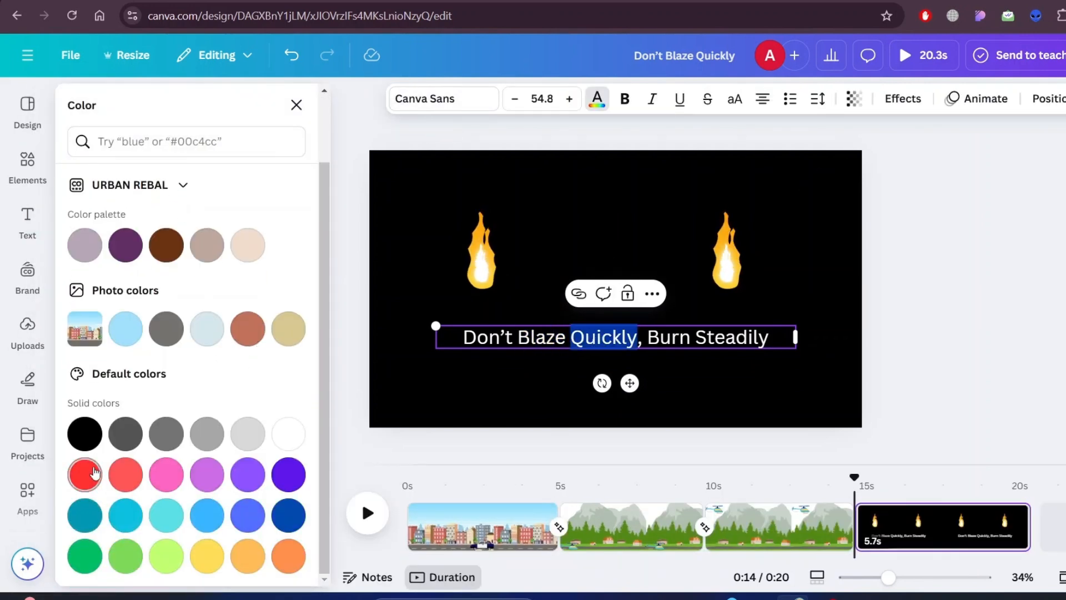
left_click(127, 556)
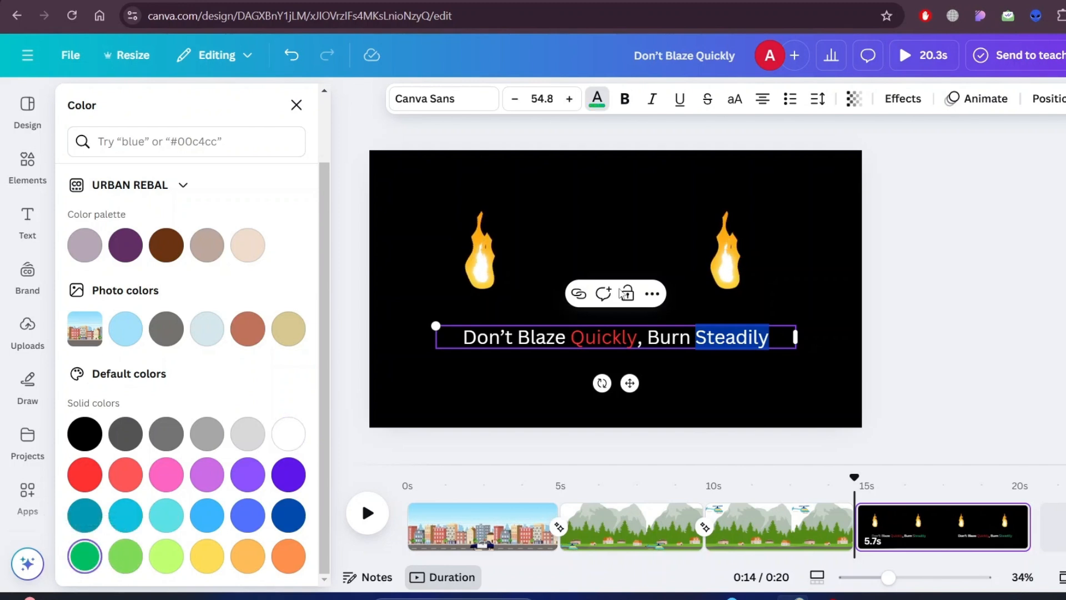
left_click(618, 203)
- Move the slogan lower on the black page and change a copy placed above it to read "Inspiration"
left_click(616, 336)
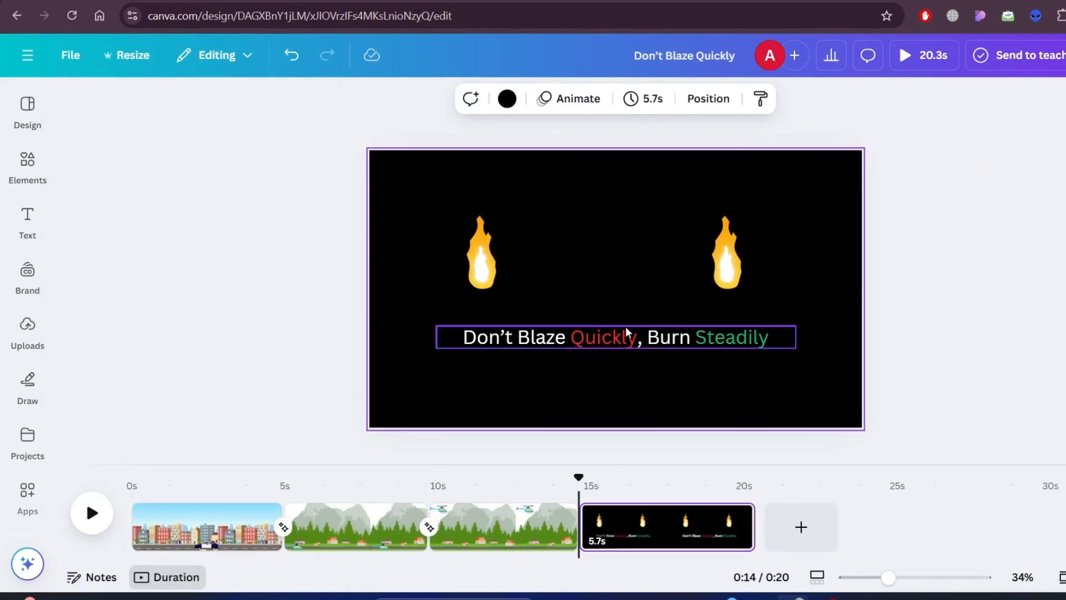
left_click_drag(627, 383, 625, 433)
left_click(621, 345)
left_click_drag(629, 387, 619, 326)
double_click(756, 329)
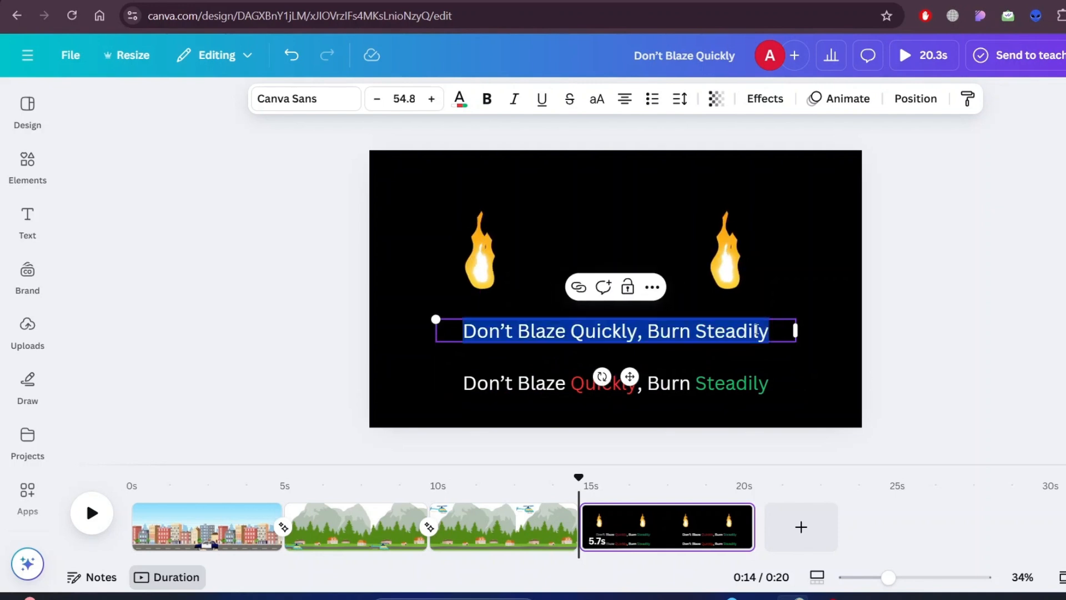
left_click(522, 330)
key("ctrl+a")
type("Ins")
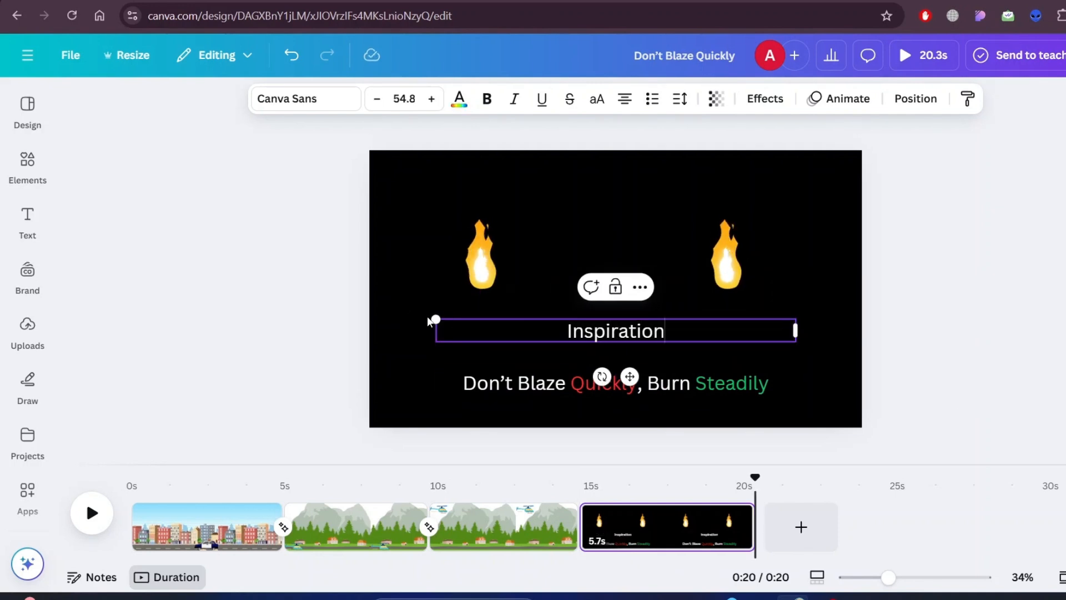
- Shrink the "Inspiration" label to size 30.7, narrow its box and center it under the left flame
left_click_drag(428, 321, 594, 330)
left_click_drag(795, 335, 657, 341)
left_click_drag(638, 376, 490, 349)
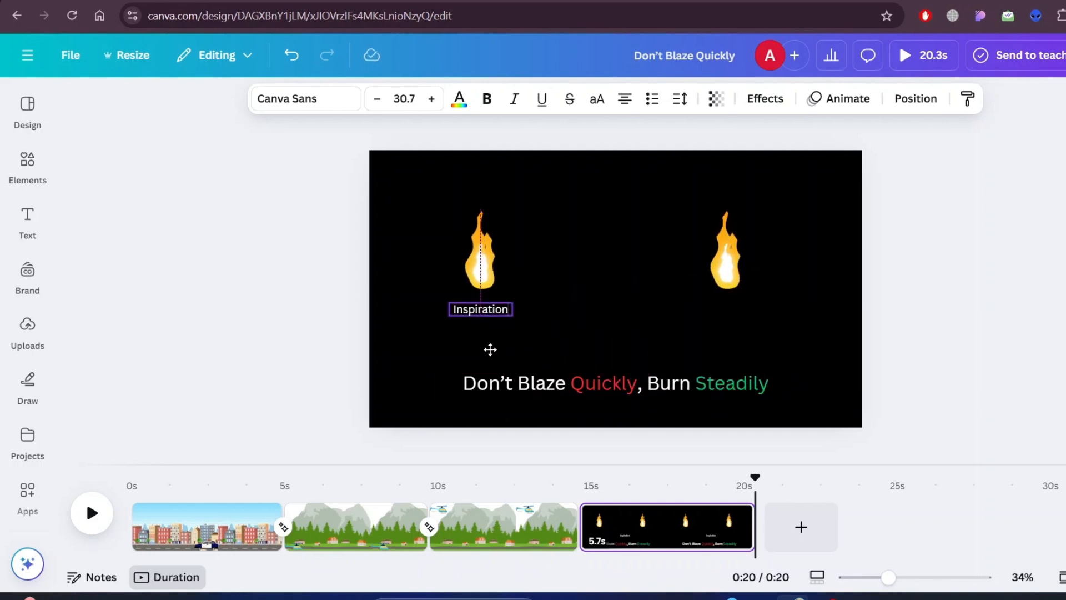
- Duplicate the "Inspiration" label, place the copy under the right flame and change its text to "Character"
left_click(505, 272)
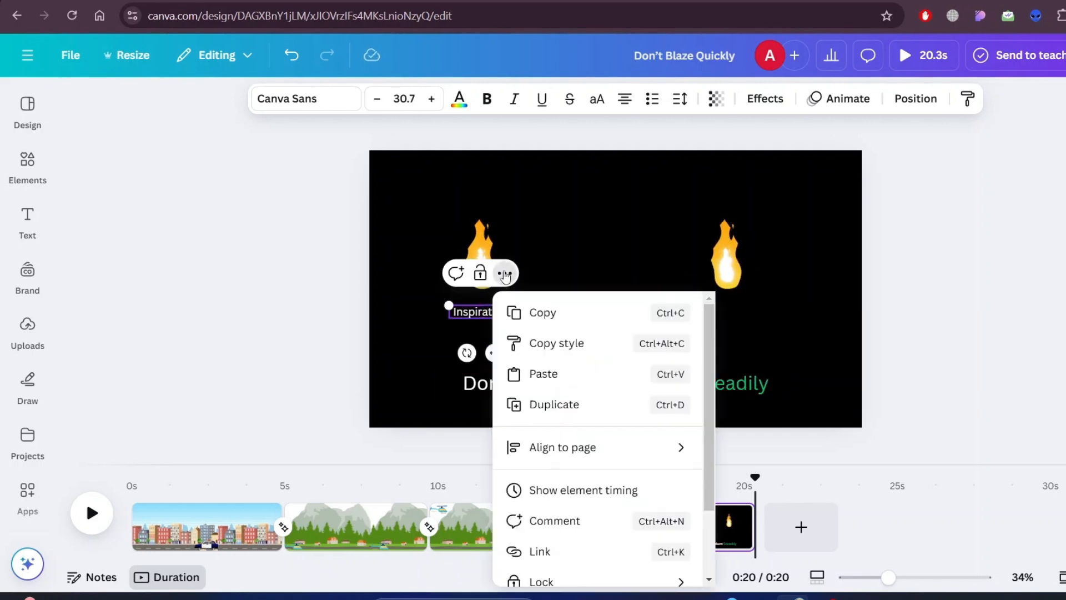
left_click(561, 401)
left_click_drag(496, 354, 742, 349)
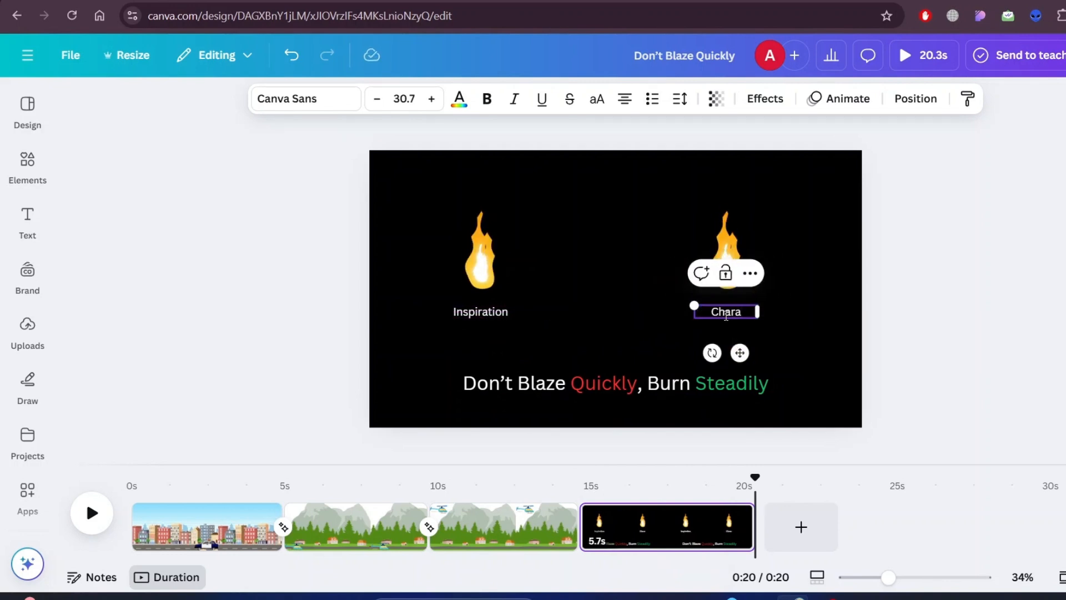
left_click(828, 227)
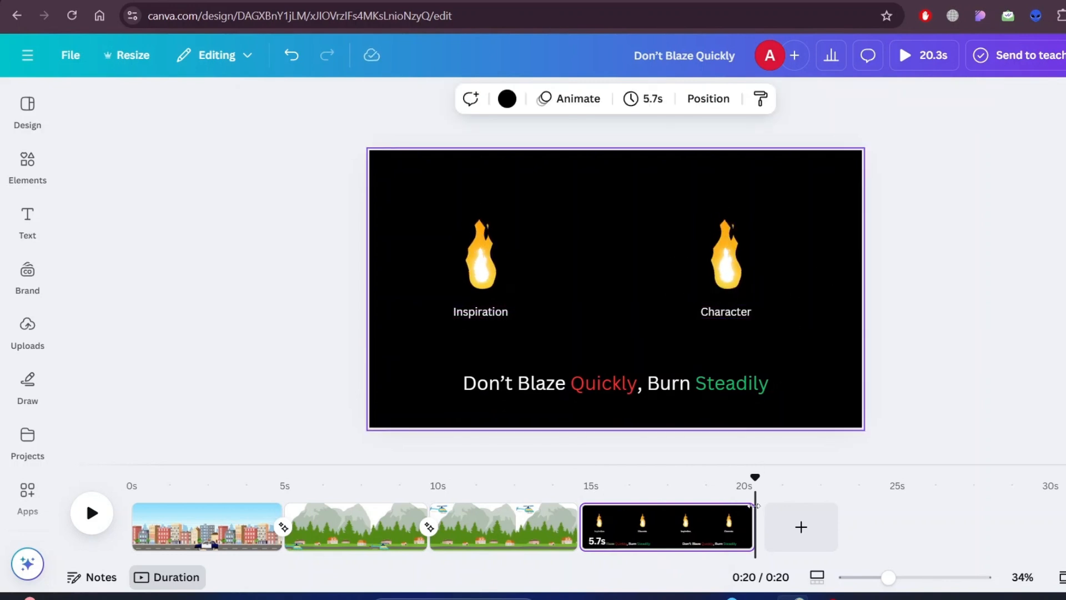
- Trim the black page to 1.0 second and shrink the "Character" flame on a duplicate of that page
left_click_drag(753, 519, 610, 521)
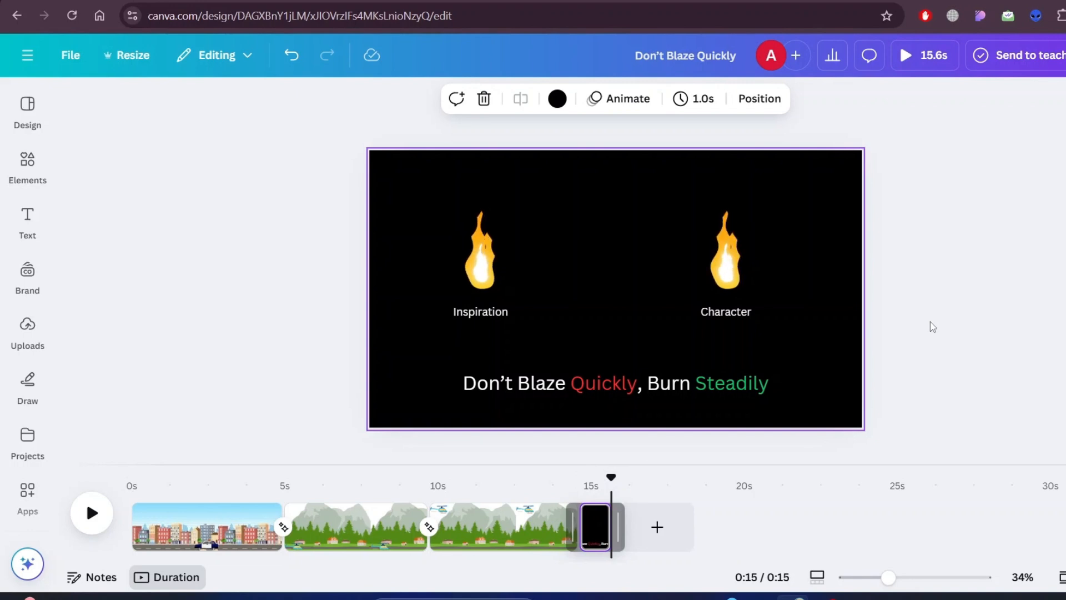
right_click(594, 522)
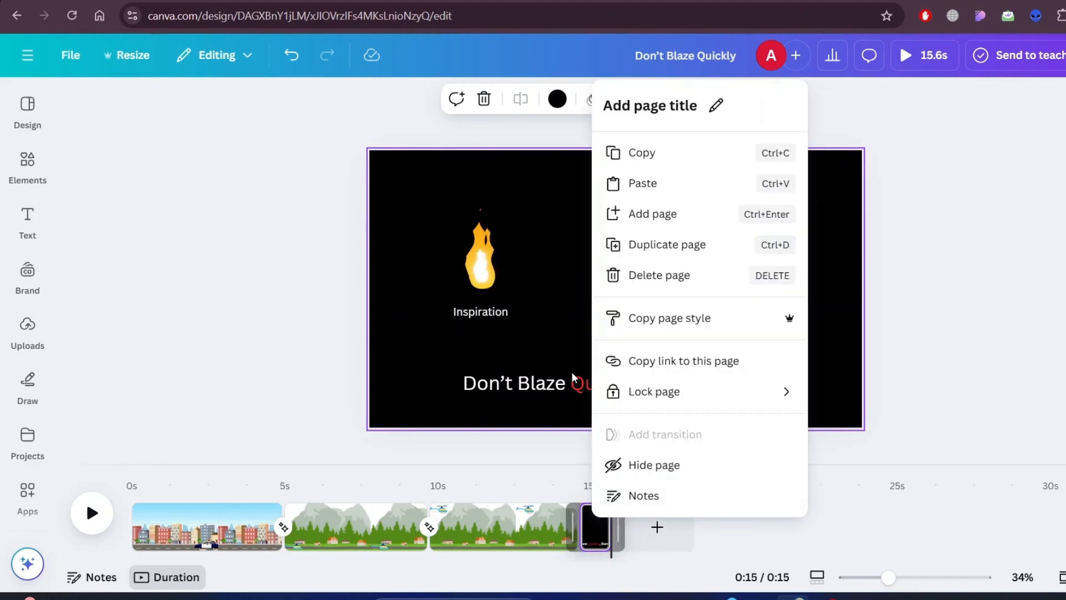
left_click(668, 243)
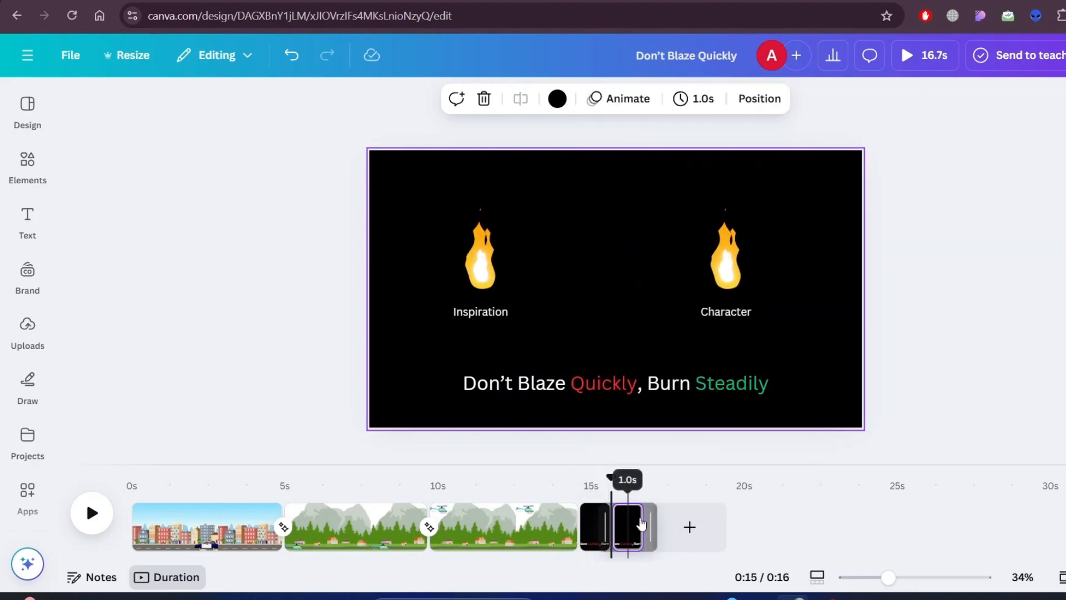
left_click(717, 222)
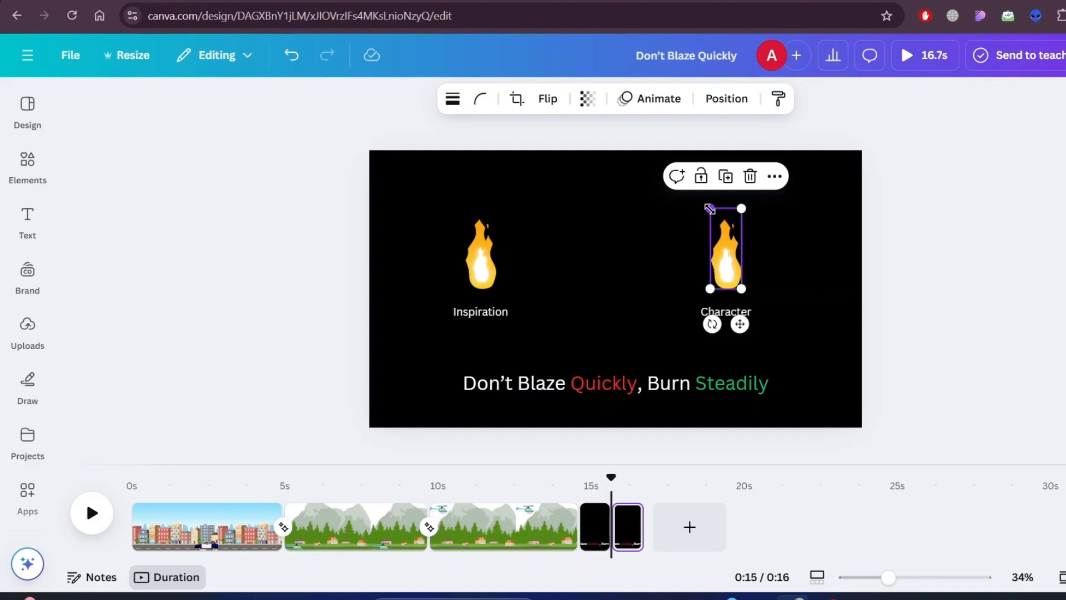
left_click_drag(709, 209, 720, 241)
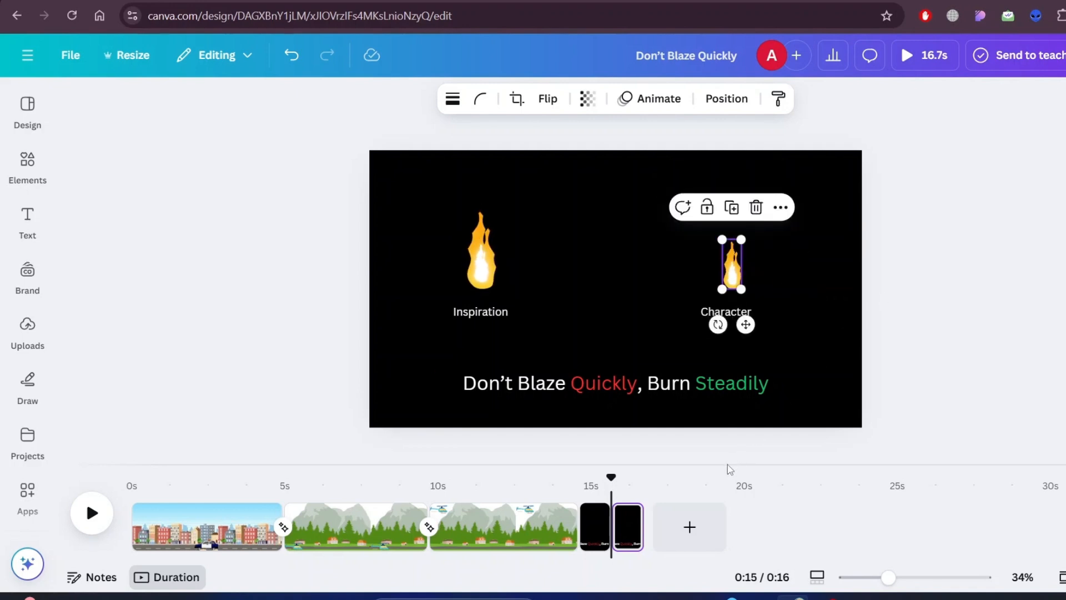
- Duplicate the page with the smaller flame and shrink the "Character" flame further on the new copy
right_click(624, 526)
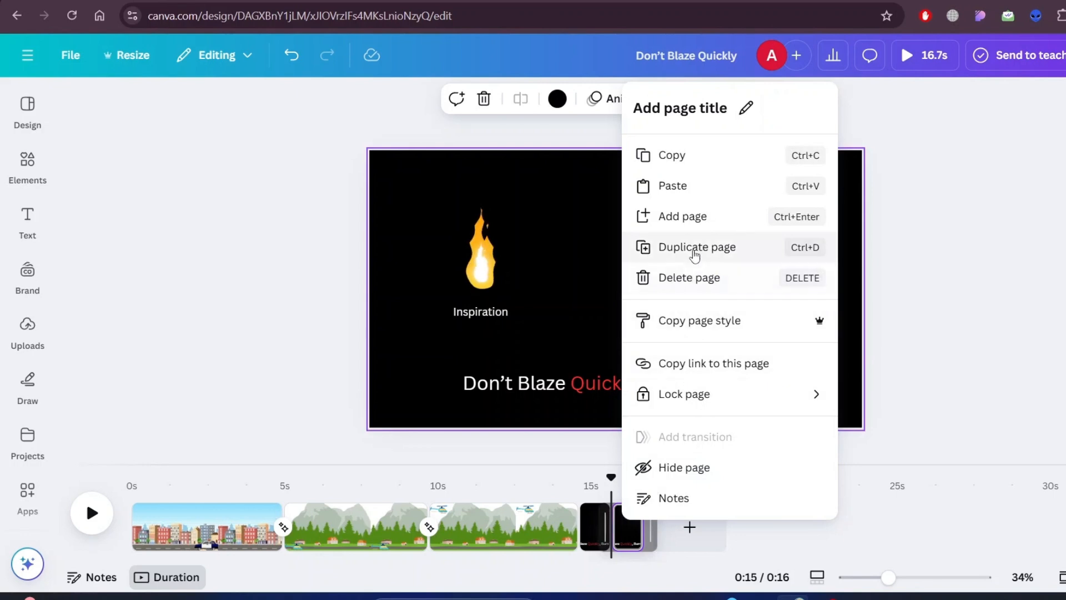
left_click(692, 246)
left_click(664, 531)
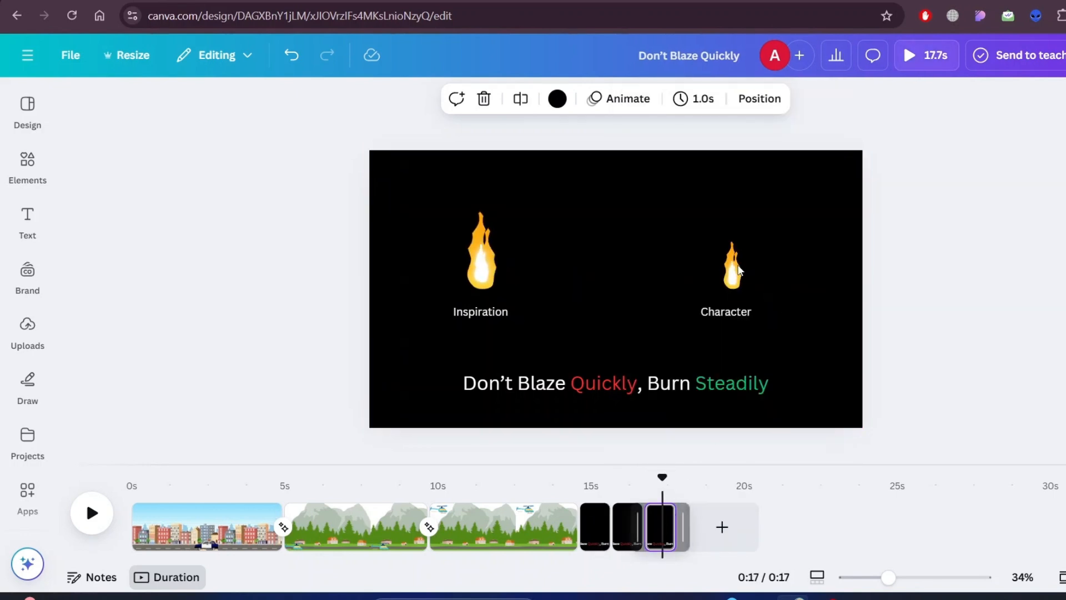
left_click(725, 251)
left_click_drag(721, 240, 732, 260)
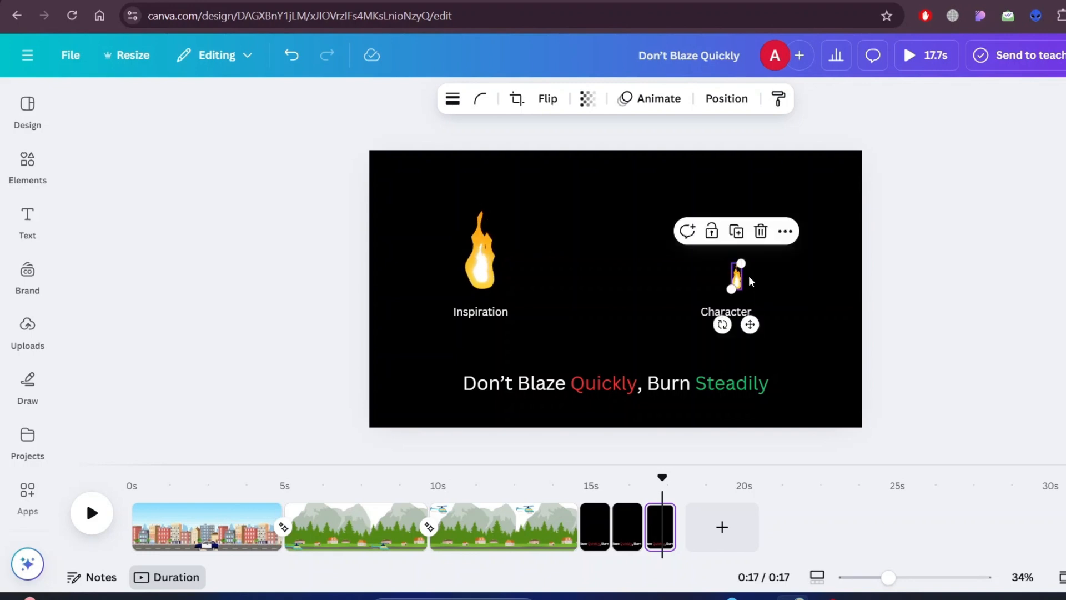
- Duplicate the page with the smallest flame and make the "Character" flame fully transparent on the new copy
right_click(755, 337)
left_click(721, 221)
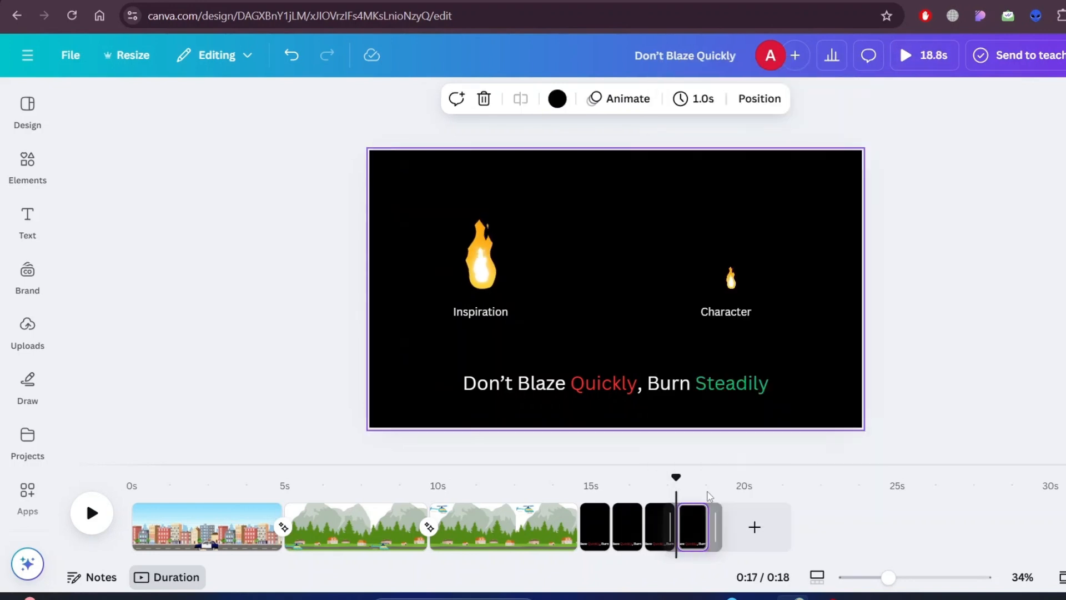
left_click(735, 279)
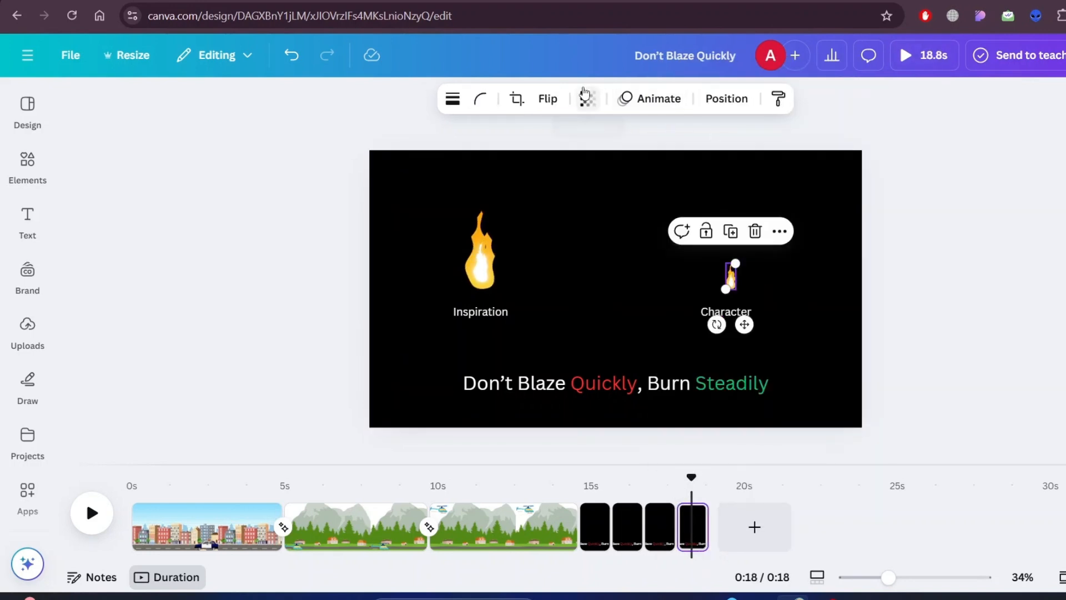
left_click(585, 97)
left_click(908, 175)
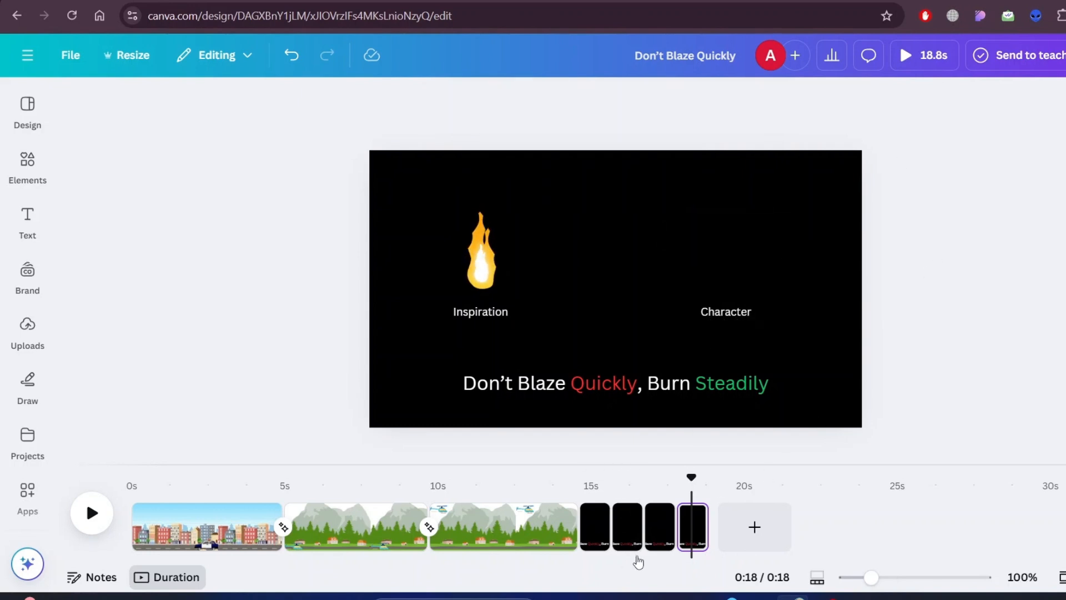
- Add a Match & Move transition lasting 0.3 seconds between the first and second black pages
scroll(638, 562, "up", 3)
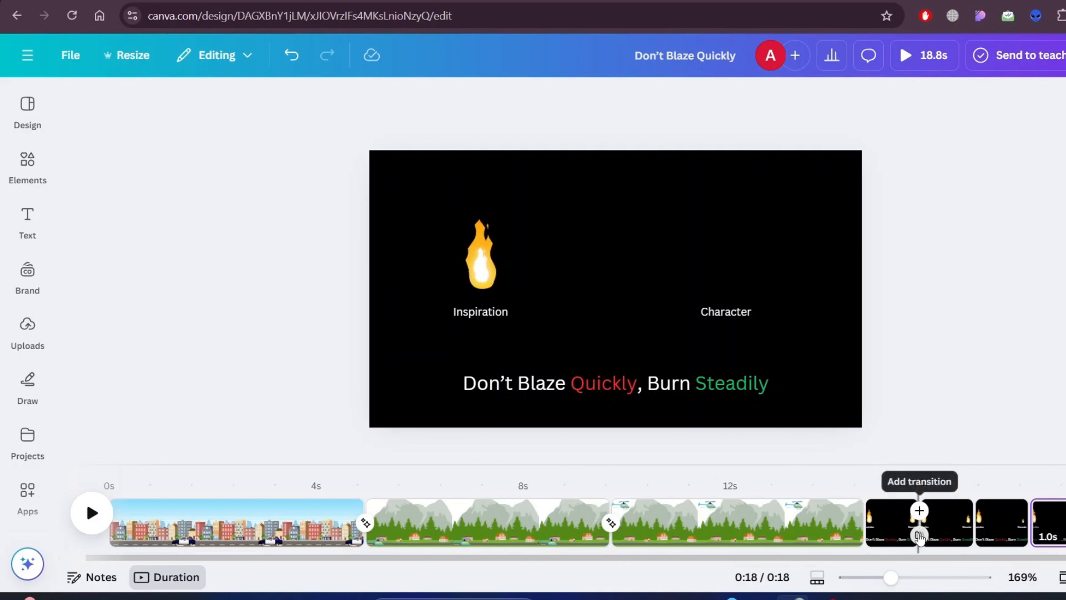
left_click(920, 537)
left_click(302, 492)
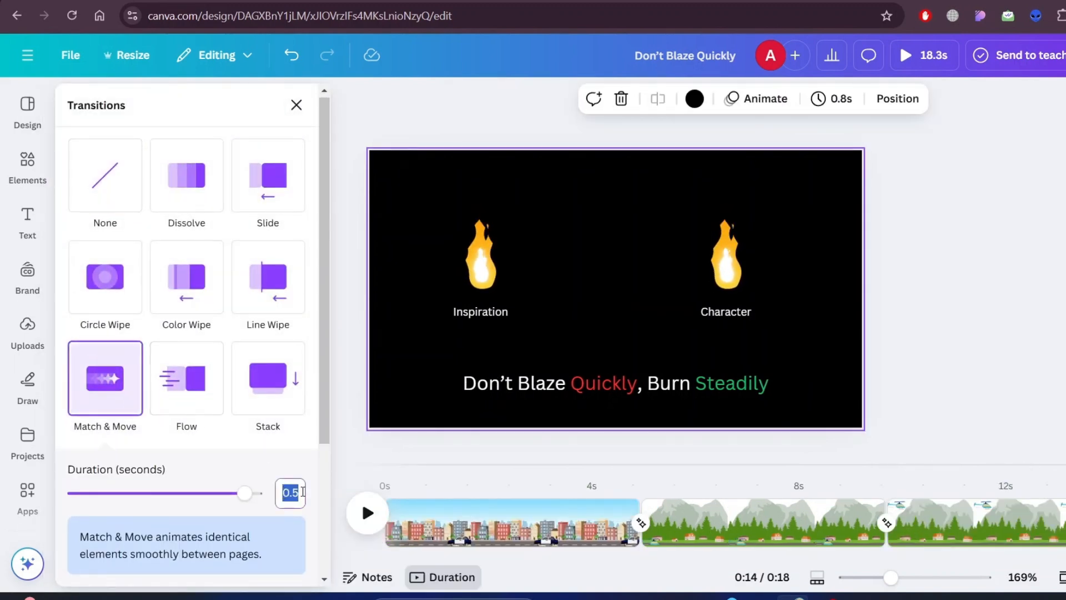
type("0.3")
key("Return")
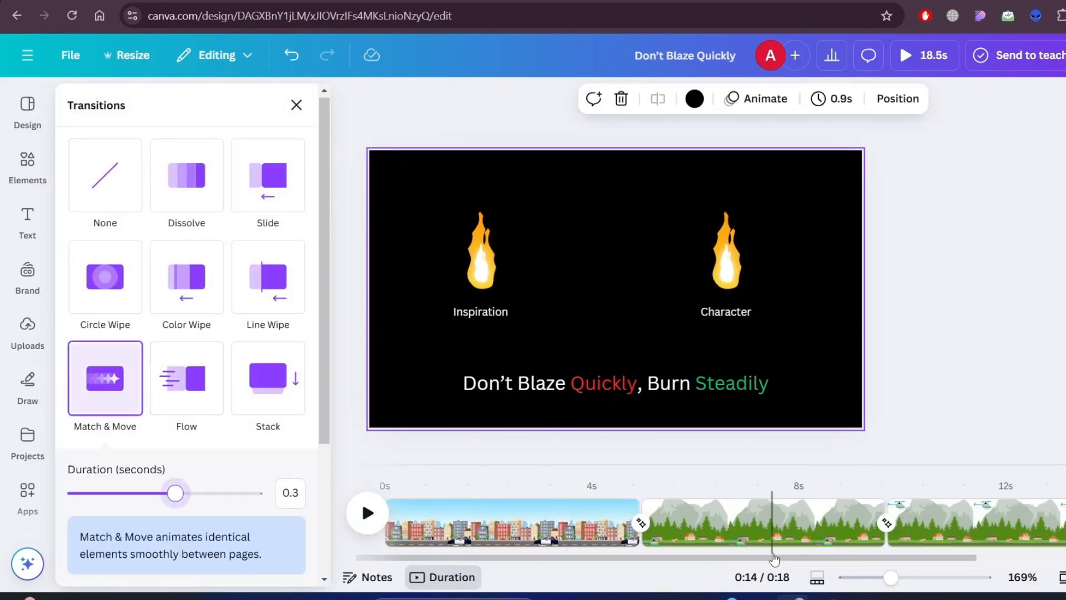
- Add a 0.3-second Match & Move transition between the second and third black pages
left_click_drag(775, 558, 966, 558)
left_click(975, 536)
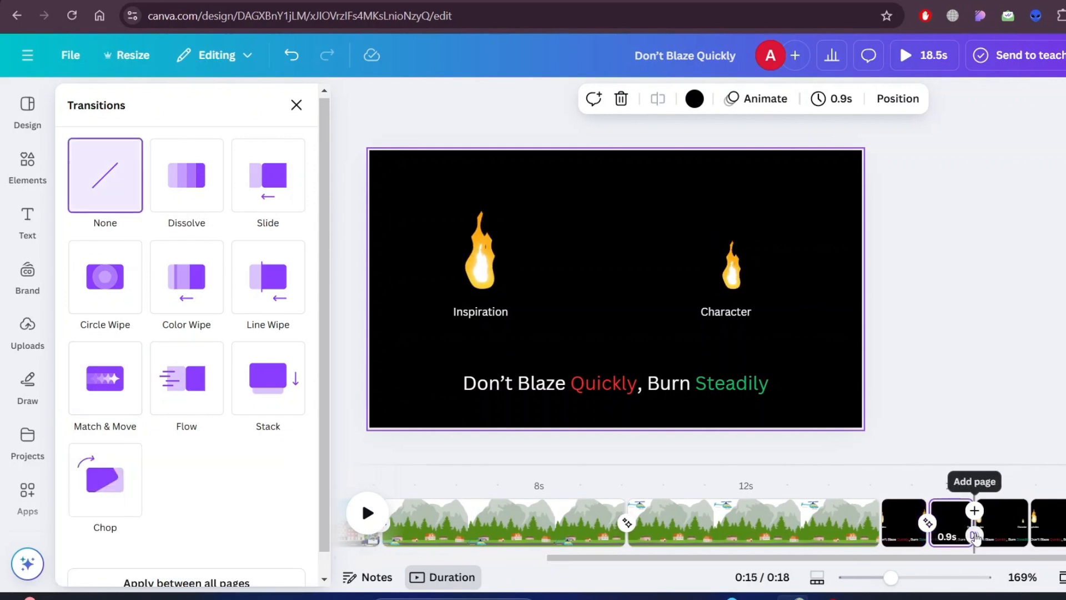
left_click(105, 378)
left_click(289, 492)
type("0.3")
key("Return")
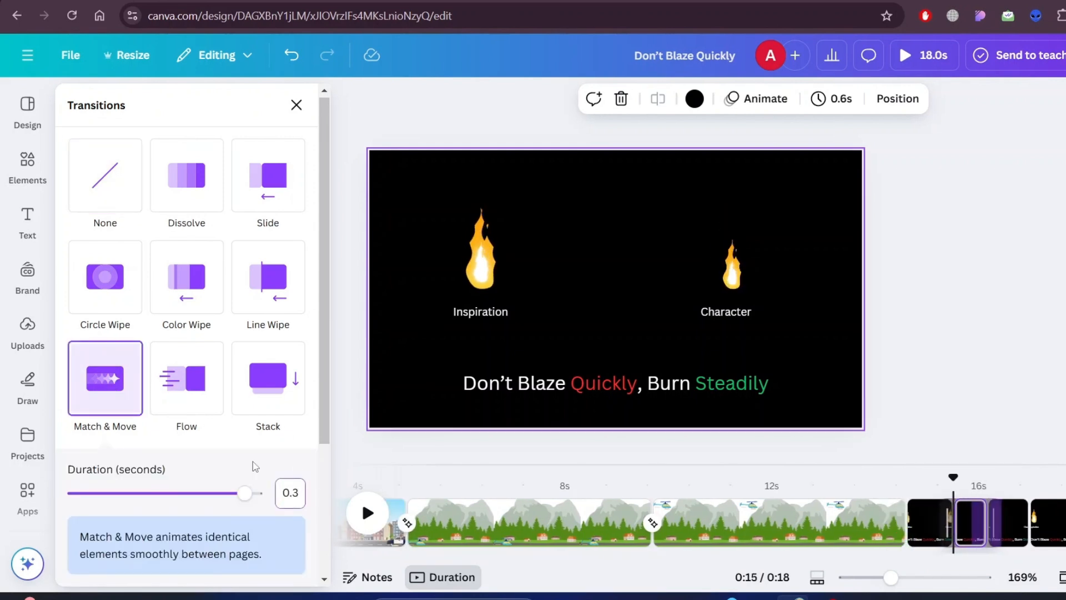
- Add a 0.3-second Match & Move transition between the third and fourth black pages
left_click(1040, 535)
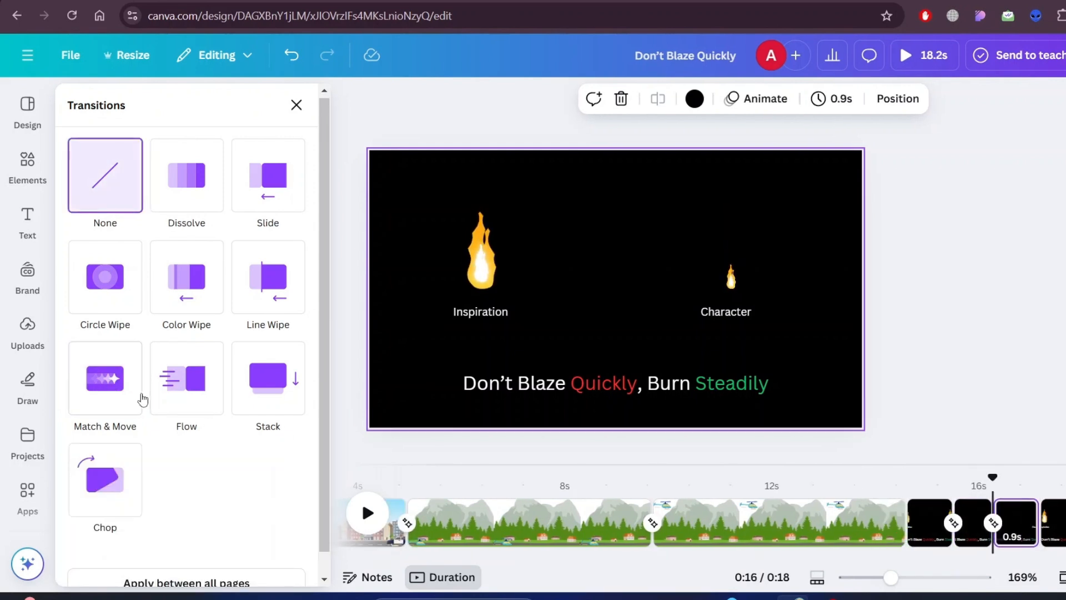
left_click(141, 397)
left_click(290, 492)
type("0.3")
key("Return")
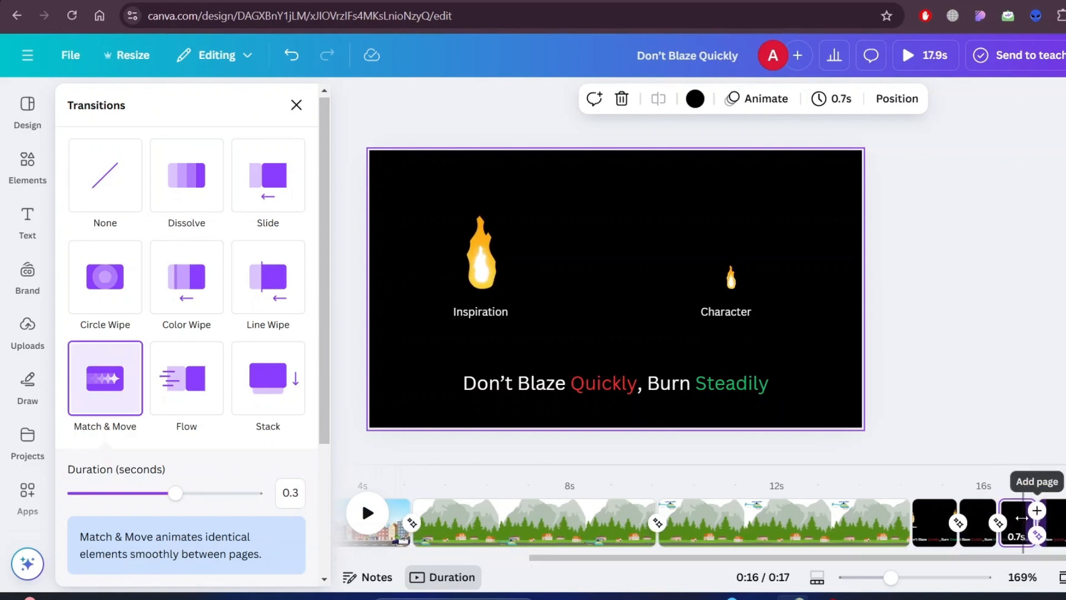
- Extend the duplicated black pages to about 1.0 second each
left_click_drag(1030, 509, 1042, 510)
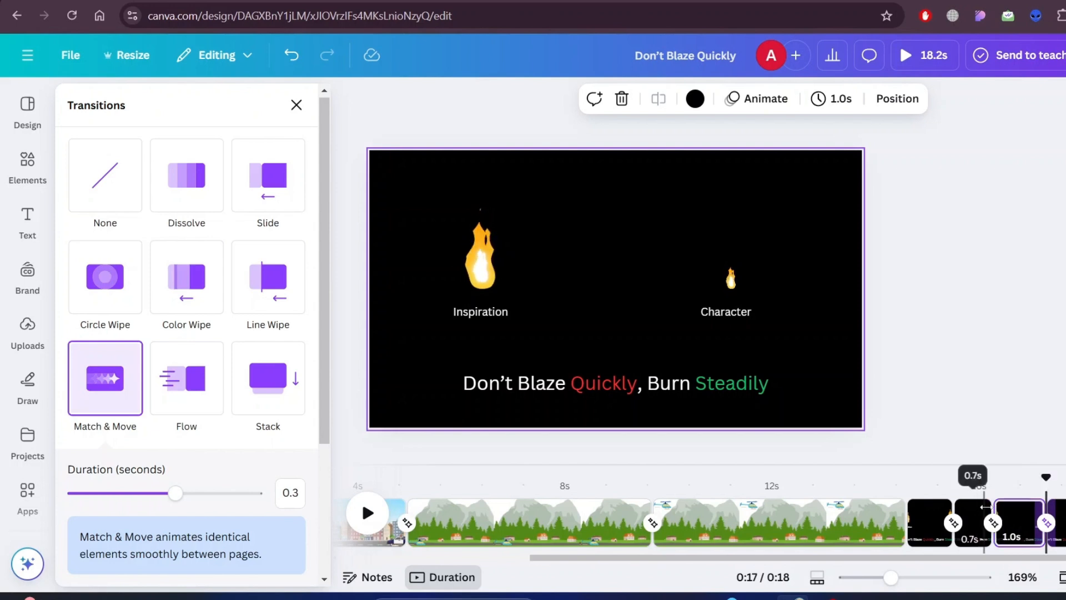
left_click_drag(984, 507, 959, 519)
left_click_drag(868, 555, 925, 555)
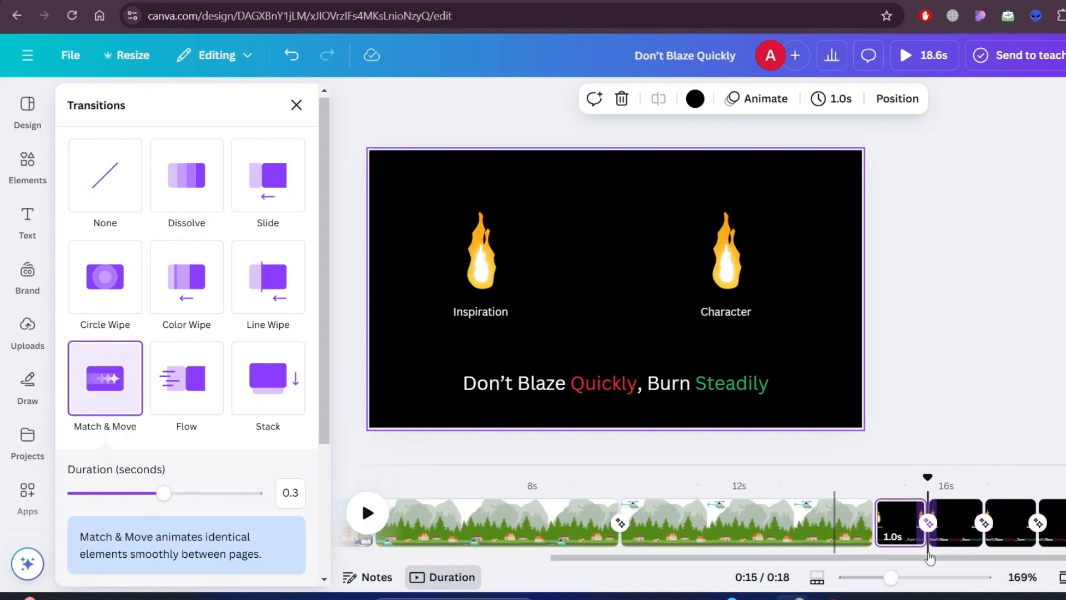
left_click(1061, 522)
left_click_drag(1045, 522, 1052, 522)
- Play back the video to review the city, village and flame scenes with their transitions
left_click(864, 522)
left_click(28, 492)
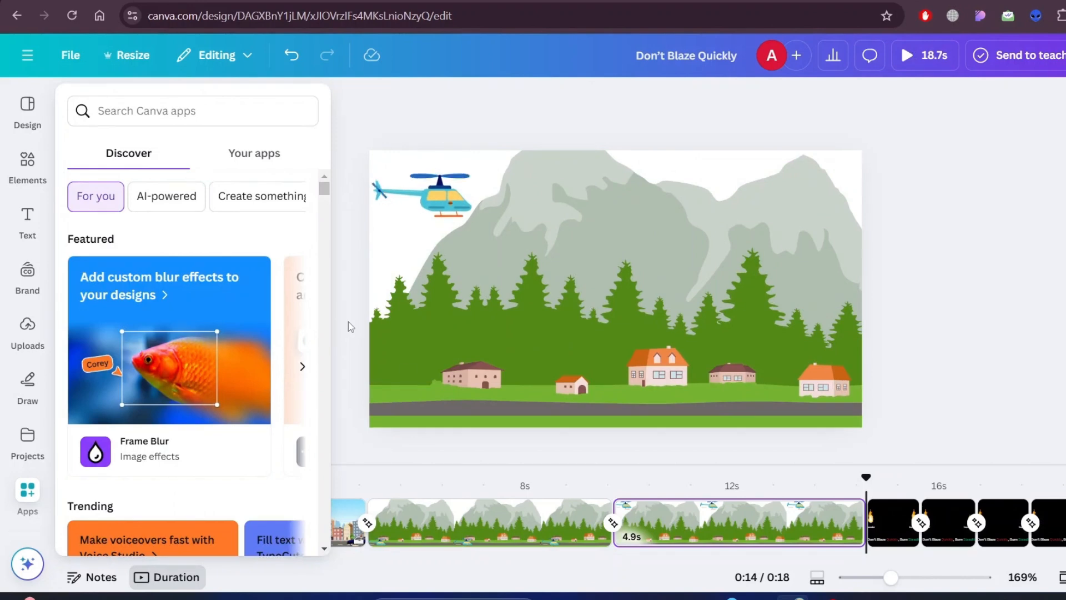
left_click(347, 324)
left_click(91, 515)
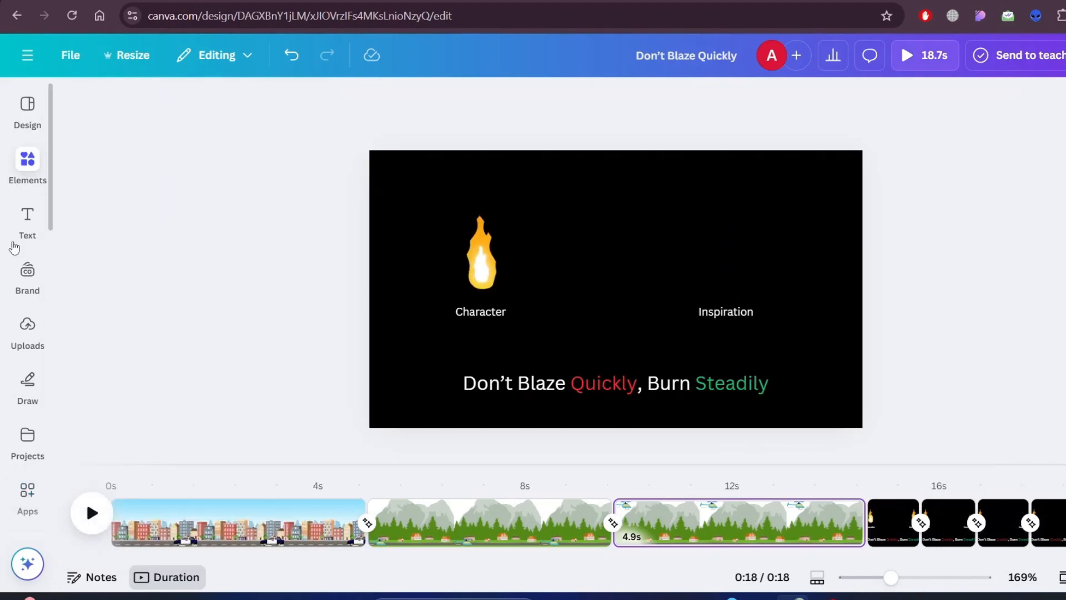
left_click(19, 173)
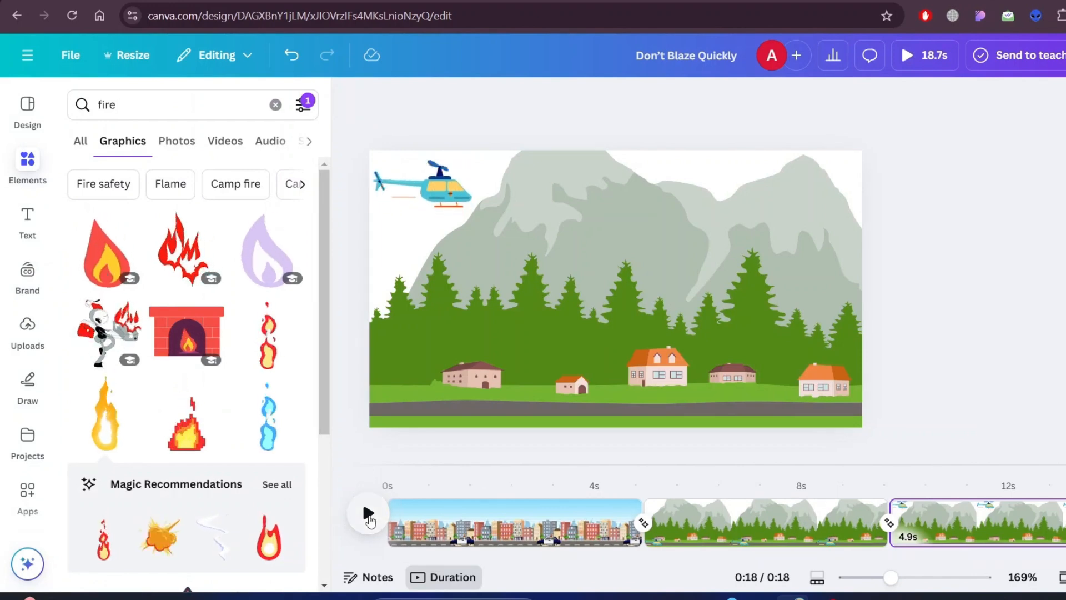
left_click(368, 510)
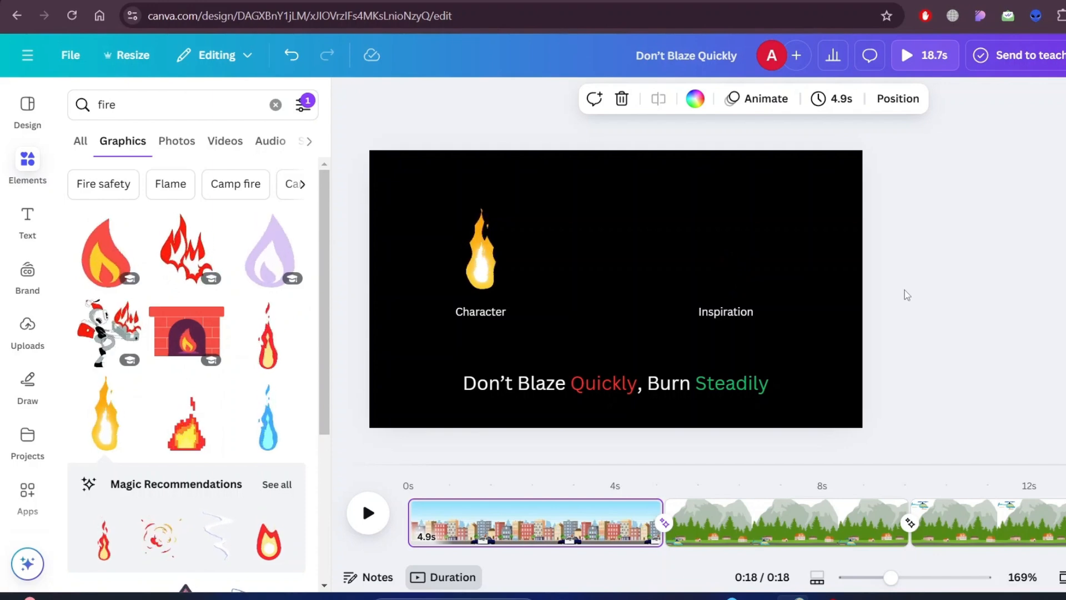
left_click(929, 298)
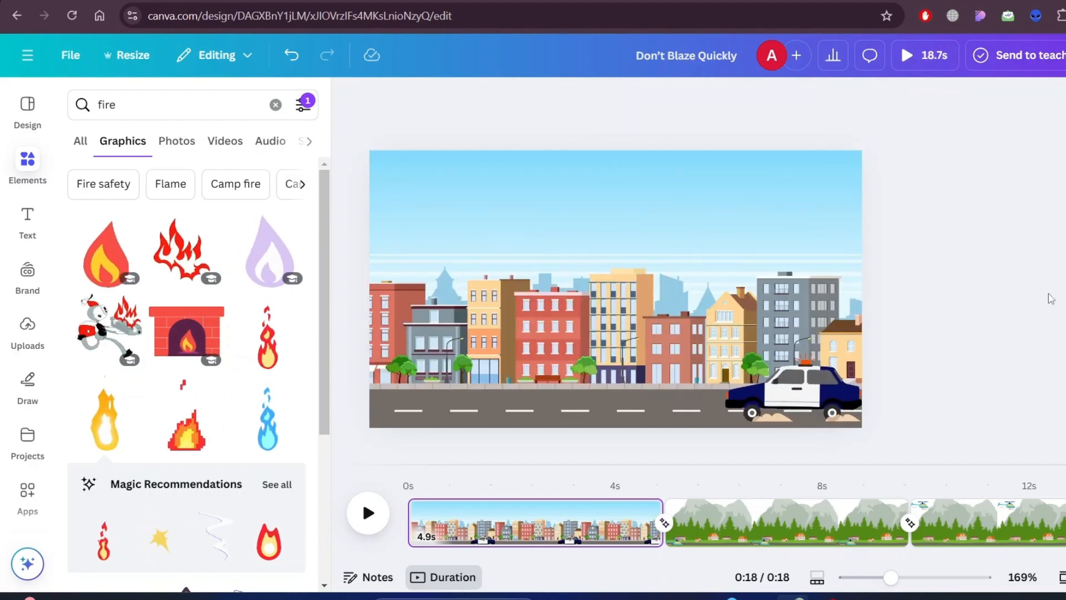